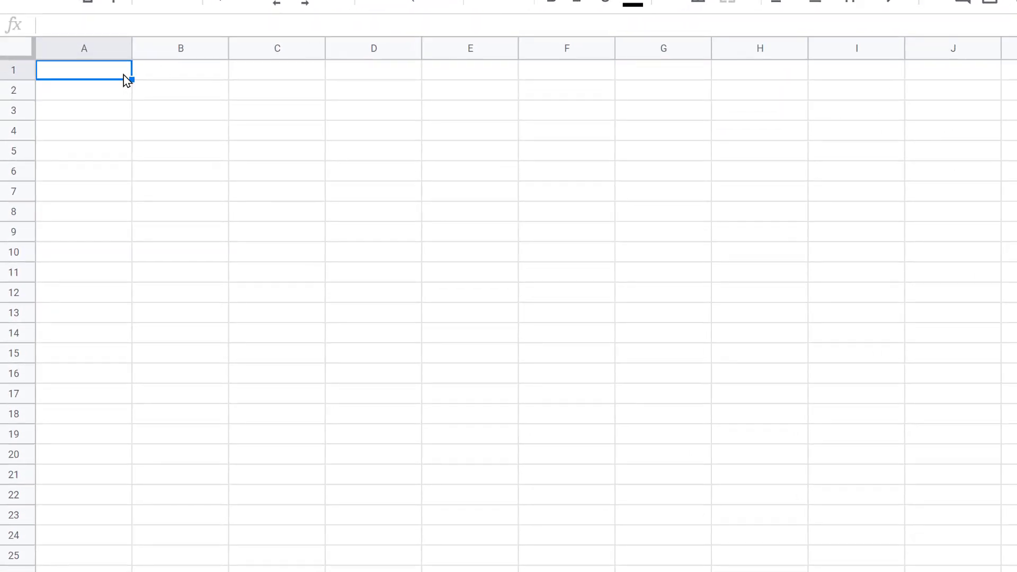
Step: Enter the column headings Education in A1 and TV Hours in B1
{"action": "type", "text": "Educatio n"}
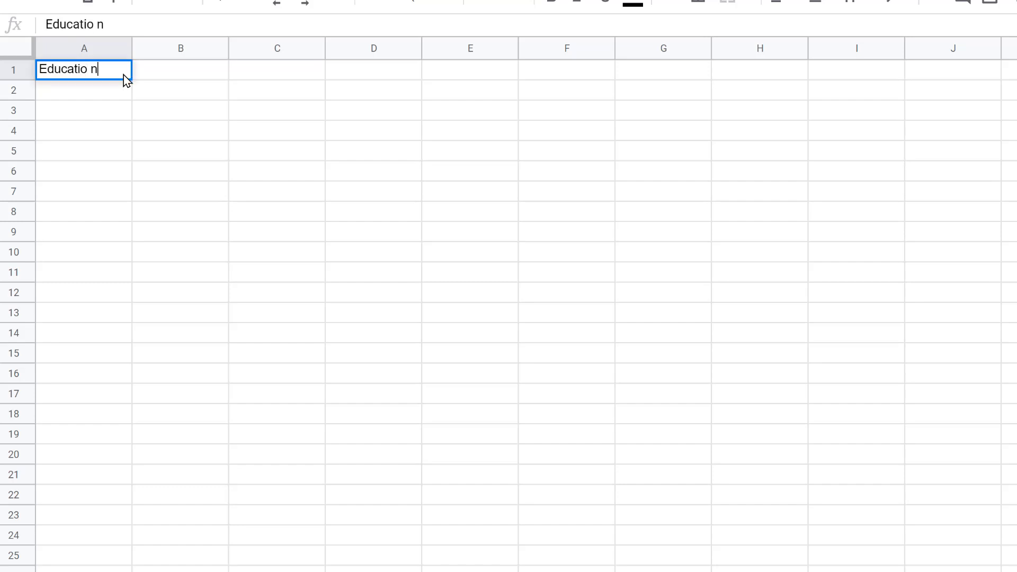
{"action": "key", "text": "BackSpace"}
{"action": "key", "text": "BackSpace"}
{"action": "type", "text": "n"}
{"action": "key", "text": "Tab"}
{"action": "type", "text": "TV Hours"}
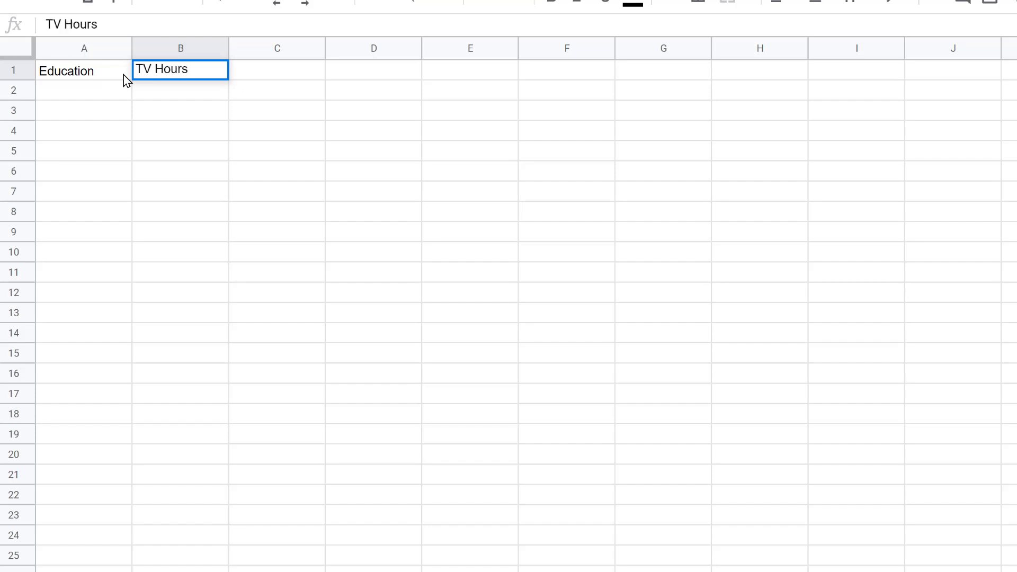
{"action": "key", "text": "Return"}
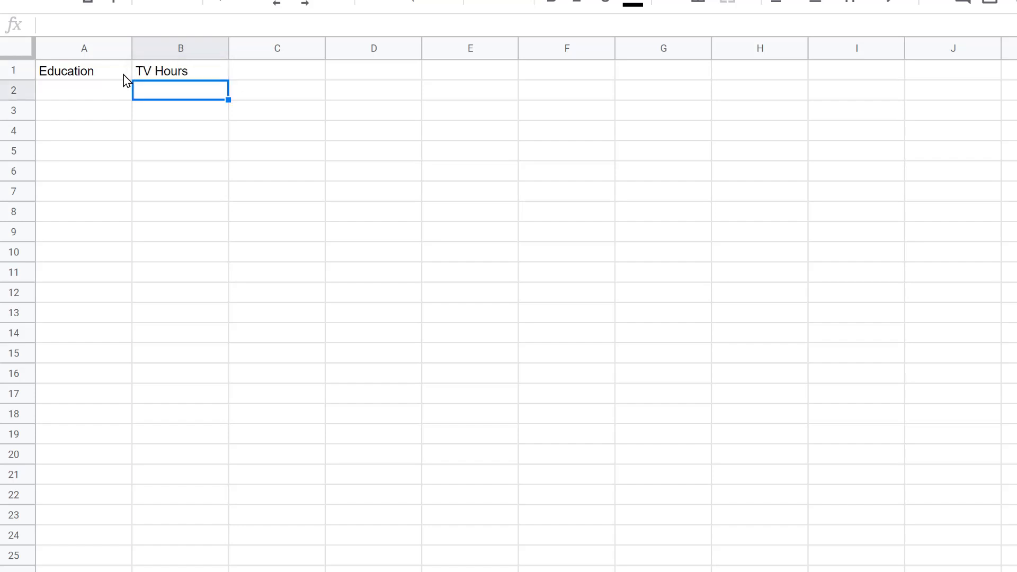
Step: Fill B2:B25 with the TV hours 1,3,3,4,4,5,5,13,0,1,1,2,2,2,3,4,1,1,2,2,2,3,3,4
{"action": "key", "text": "Left"}
{"action": "key", "text": "Right"}
{"action": "type", "text": "1"}
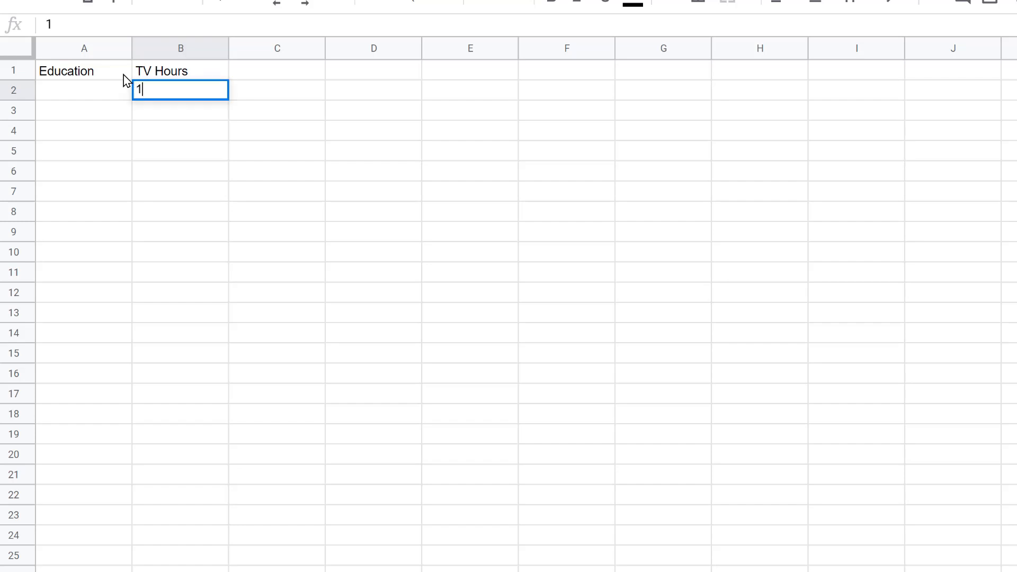
{"action": "key", "text": "Return"}
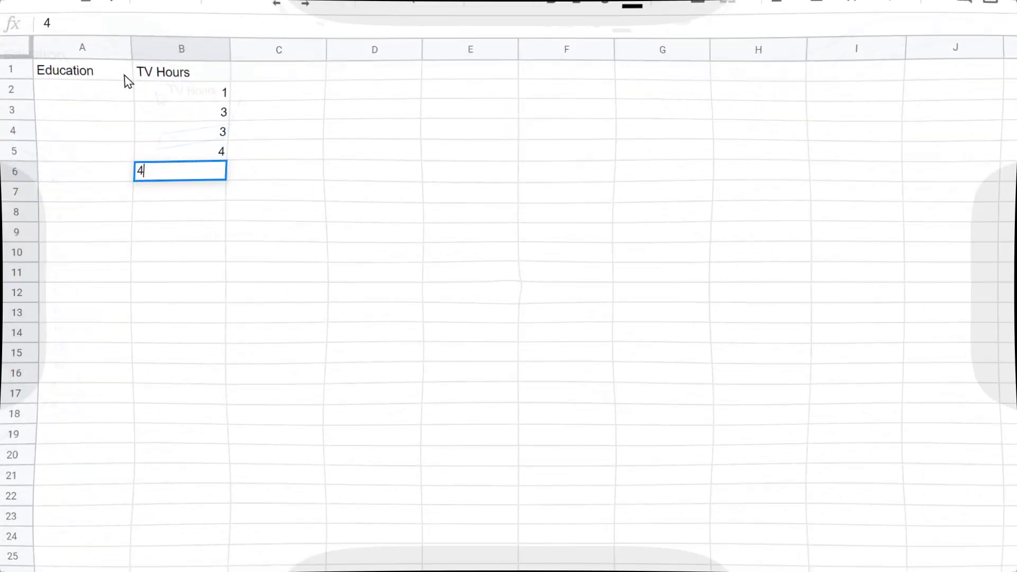
{"action": "type", "text": "5 5 "}
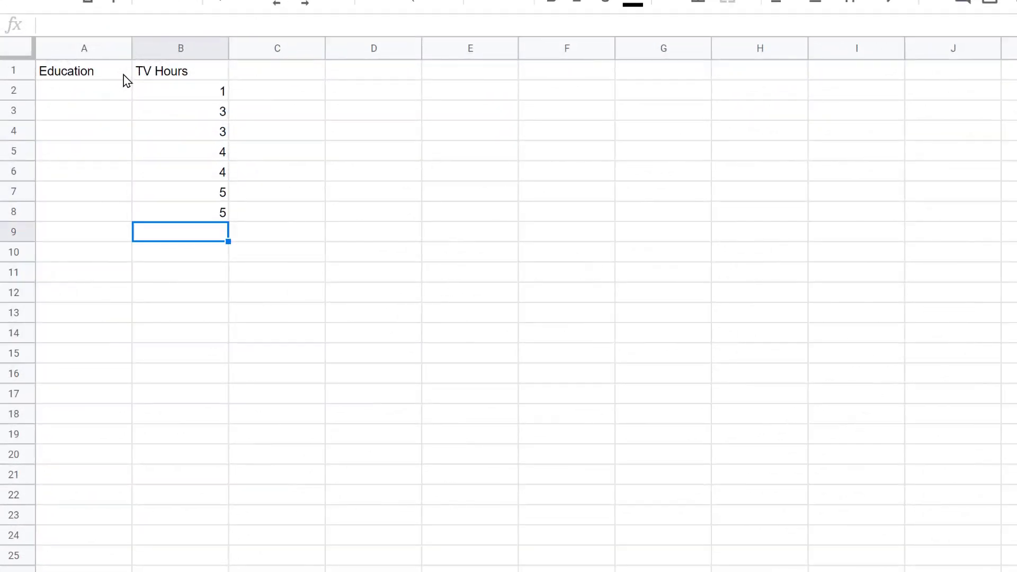
{"action": "type", "text": "13 0 1 1 2 2 2 3 4 1 1 2 2 2 3 3 4"}
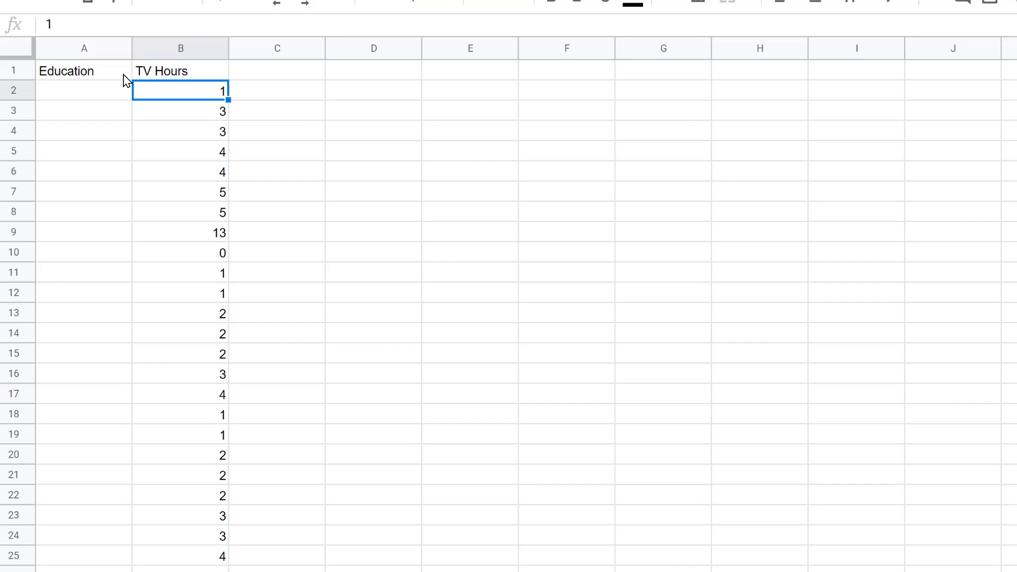
Step: Label the education groups with <HS in A2, JC in A10 and College+ in A18
{"action": "key", "text": "Left"}
{"action": "type", "text": "<HS"}
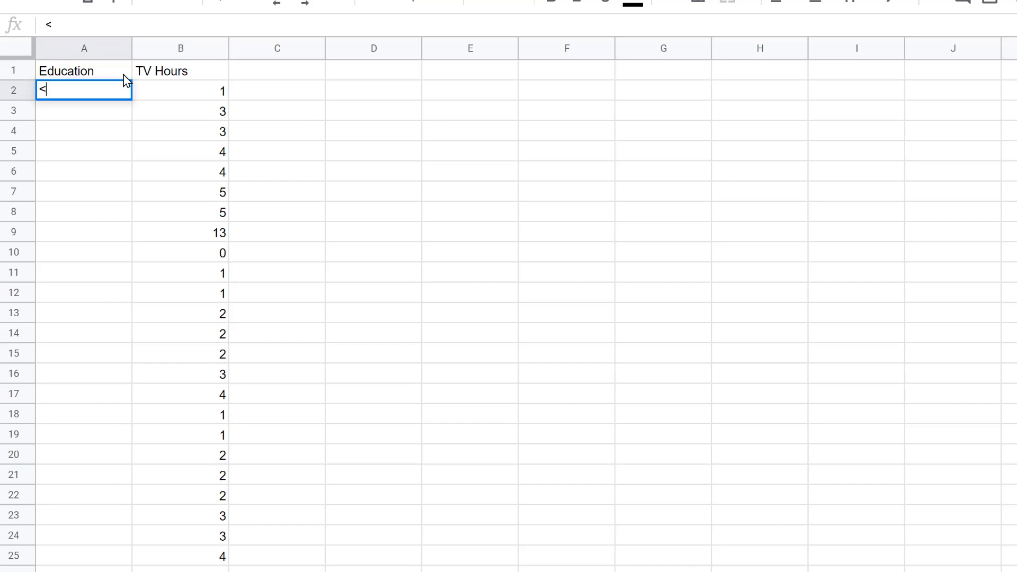
{"action": "key", "text": "Return"}
{"action": "key", "text": "Down"}
{"action": "key", "text": "Down"}
{"action": "key", "text": "Down"}
{"action": "key", "text": "Down"}
{"action": "key", "text": "Down"}
{"action": "key", "text": "Down"}
{"action": "key", "text": "Down"}
{"action": "type", "text": "JC"}
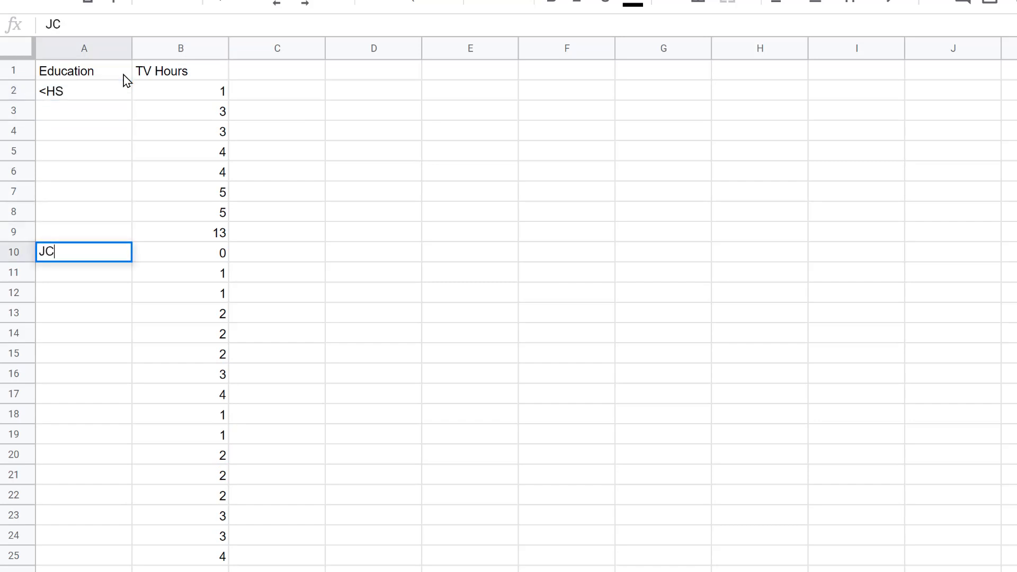
{"action": "key", "text": "Return"}
{"action": "key", "text": "Down"}
{"action": "key", "text": "Down"}
{"action": "key", "text": "Down"}
{"action": "key", "text": "Down"}
{"action": "key", "text": "Down"}
{"action": "key", "text": "Down"}
{"action": "key", "text": "Down"}
{"action": "type", "text": "College+"}
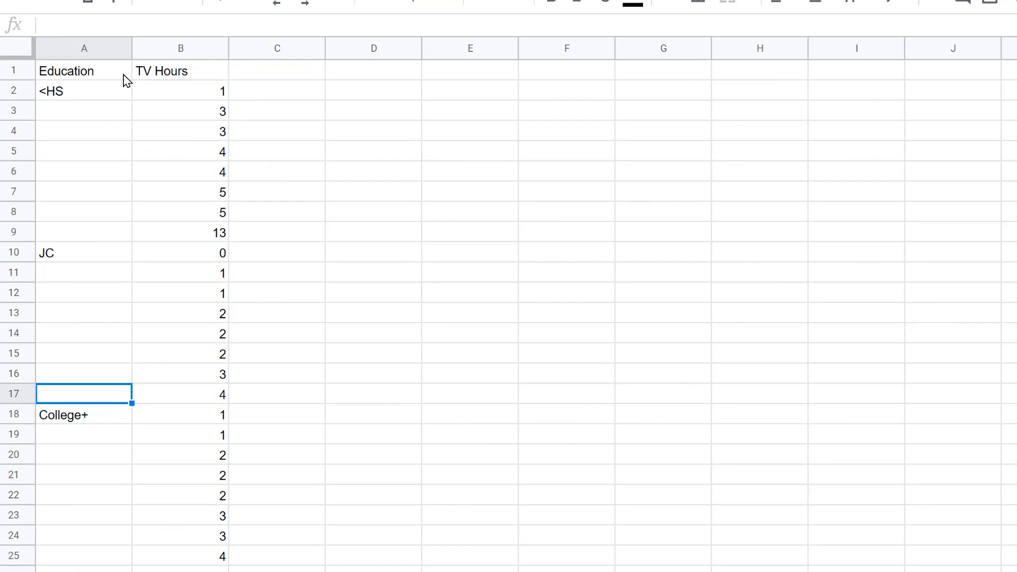
Step: Auto-fit the widths of the Education and TV Hours columns to their contents
{"action": "left_click", "coordinate": [17, 49]}
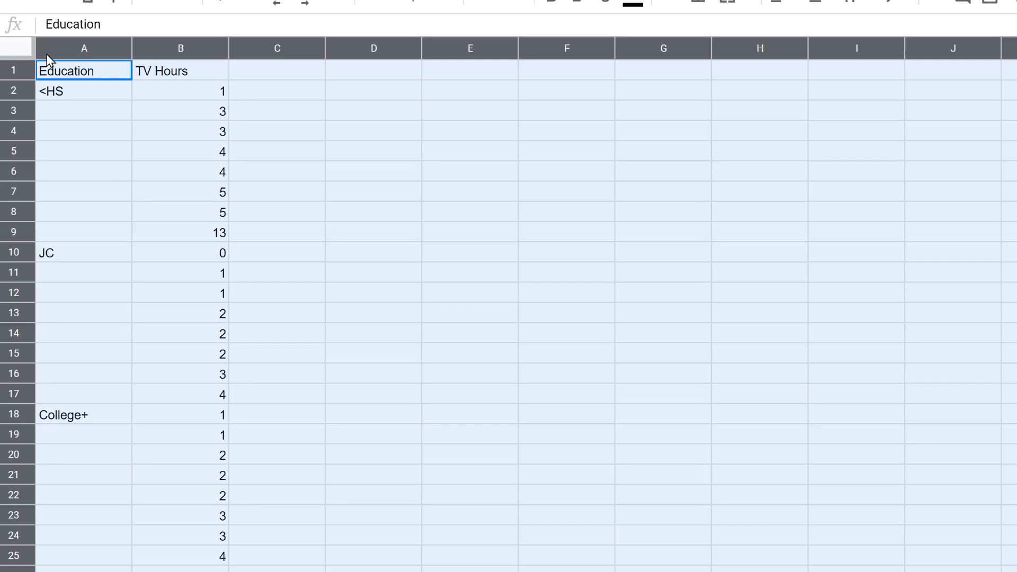
{"action": "double_click", "coordinate": [130, 43]}
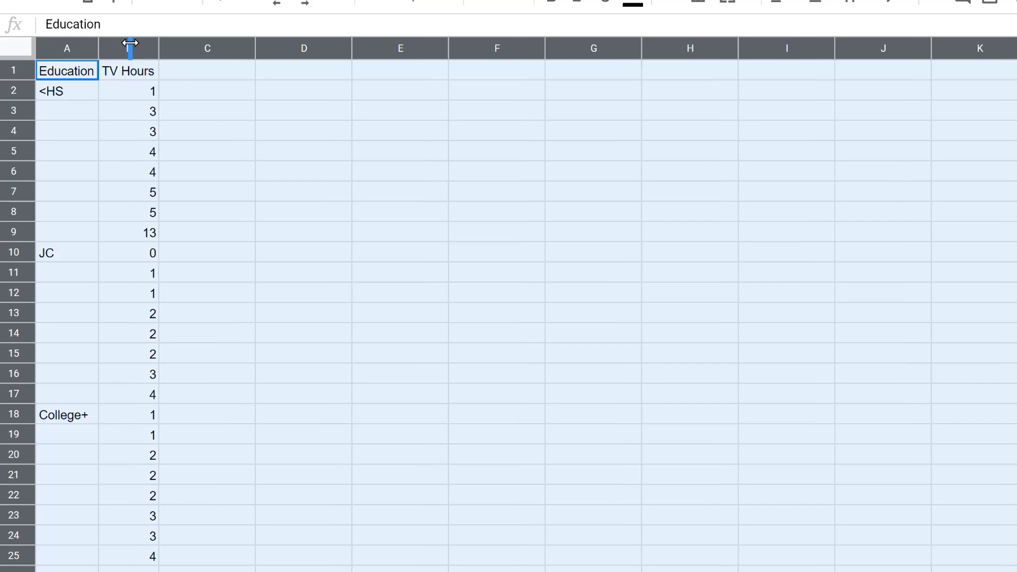
{"action": "left_click", "coordinate": [117, 190]}
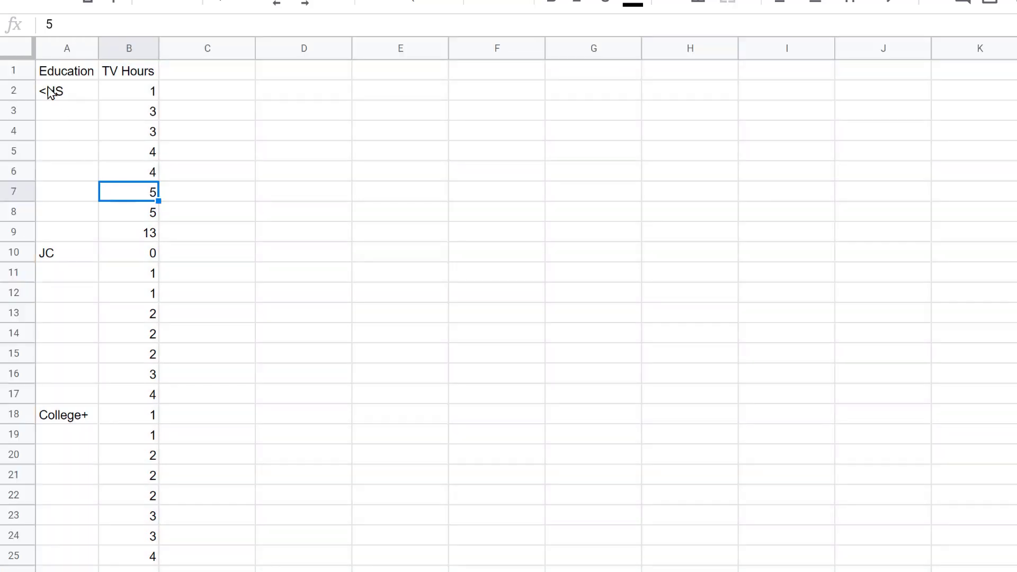
Step: Fill the <HS group's cells A2:B9 with light red
{"action": "left_click_drag", "start_coordinate": [51, 93], "coordinate": [121, 241]}
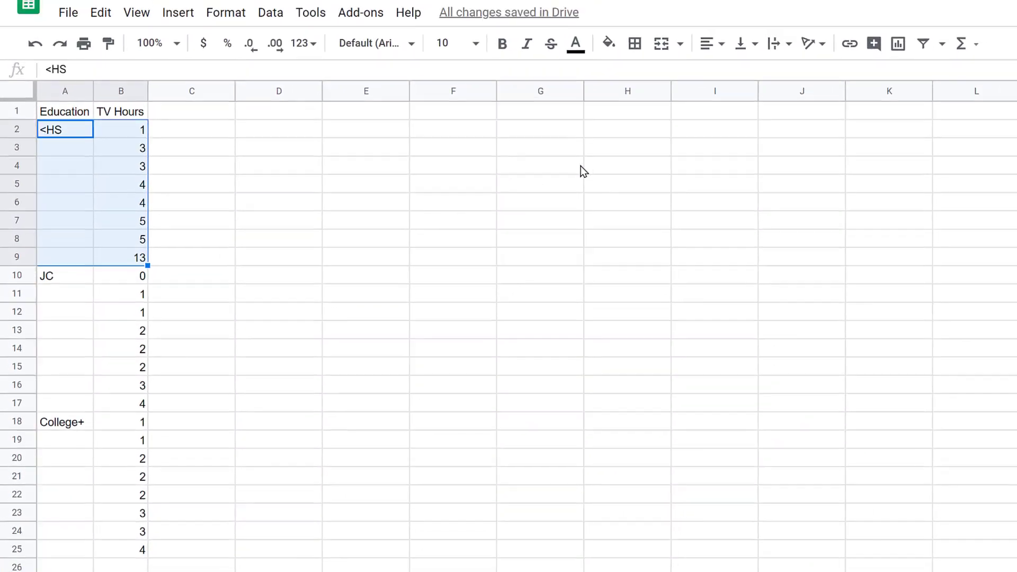
{"action": "left_click", "coordinate": [609, 43]}
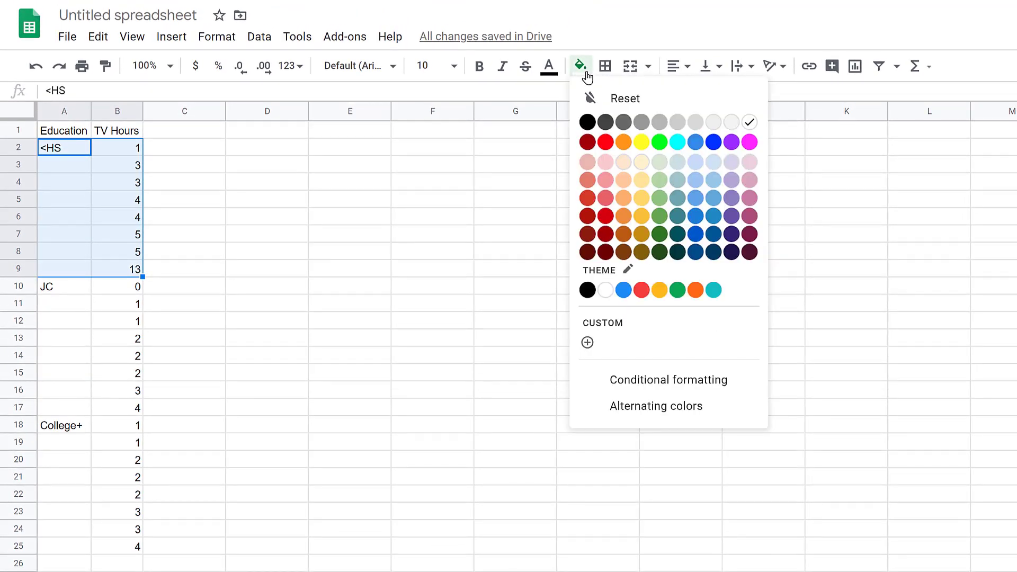
{"action": "left_click", "coordinate": [604, 163]}
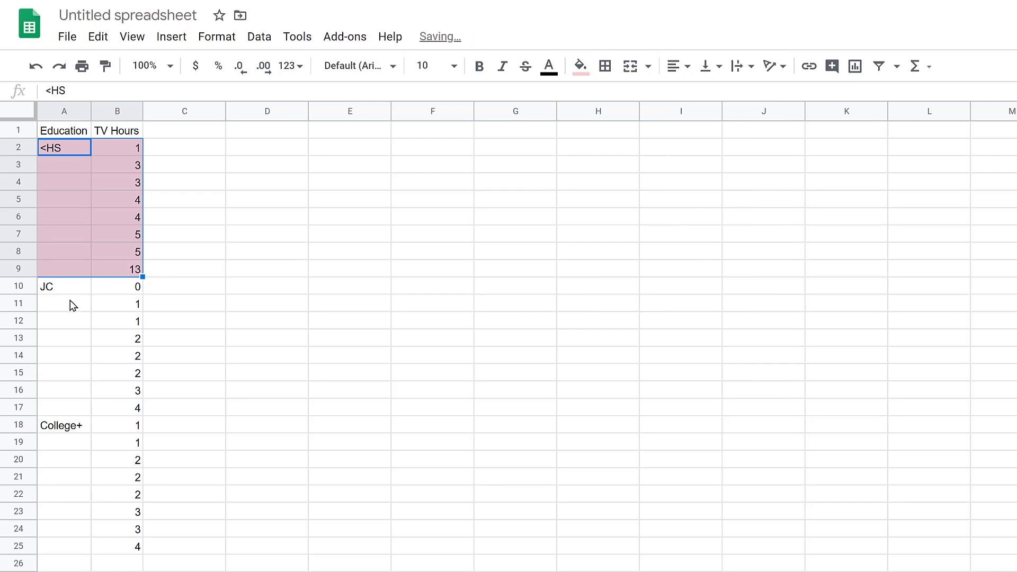
Step: Fill the JC group's cells A10:B17 with light green
{"action": "left_click_drag", "start_coordinate": [57, 291], "coordinate": [134, 404]}
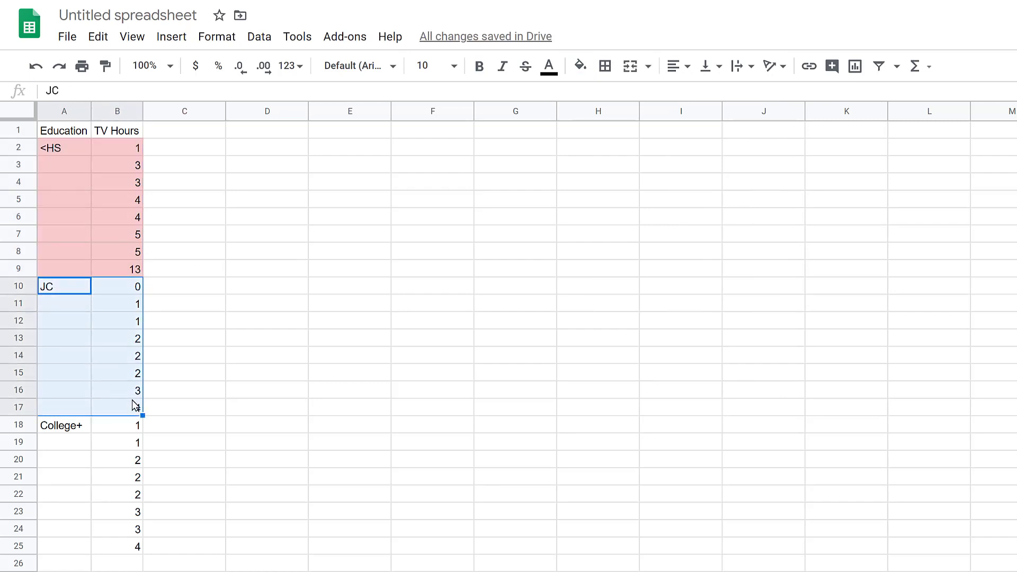
{"action": "left_click", "coordinate": [582, 69]}
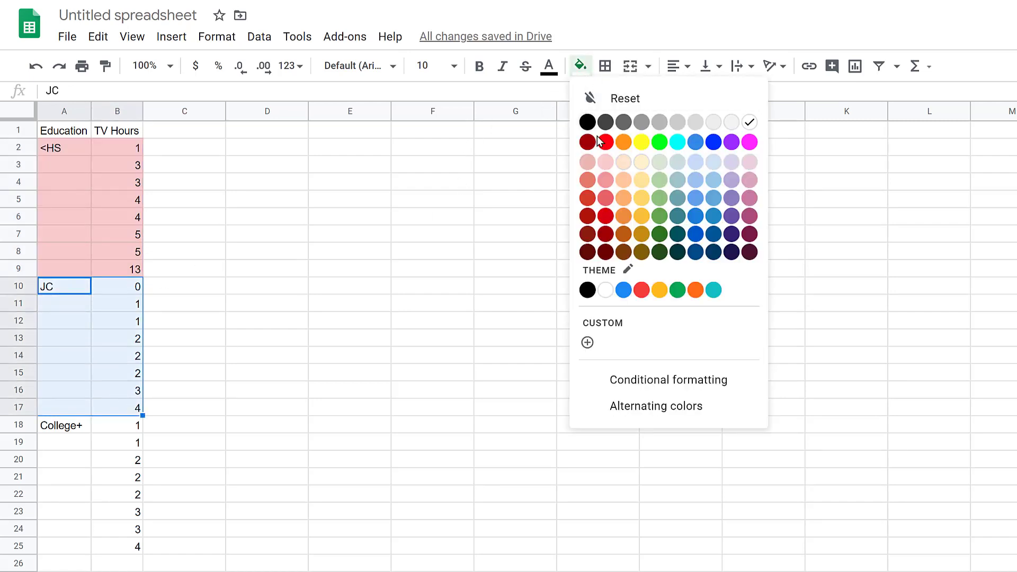
{"action": "left_click", "coordinate": [658, 196]}
Step: Fill the College+ group's cells A18:B25 with light blue
{"action": "left_click_drag", "start_coordinate": [51, 427], "coordinate": [129, 553]}
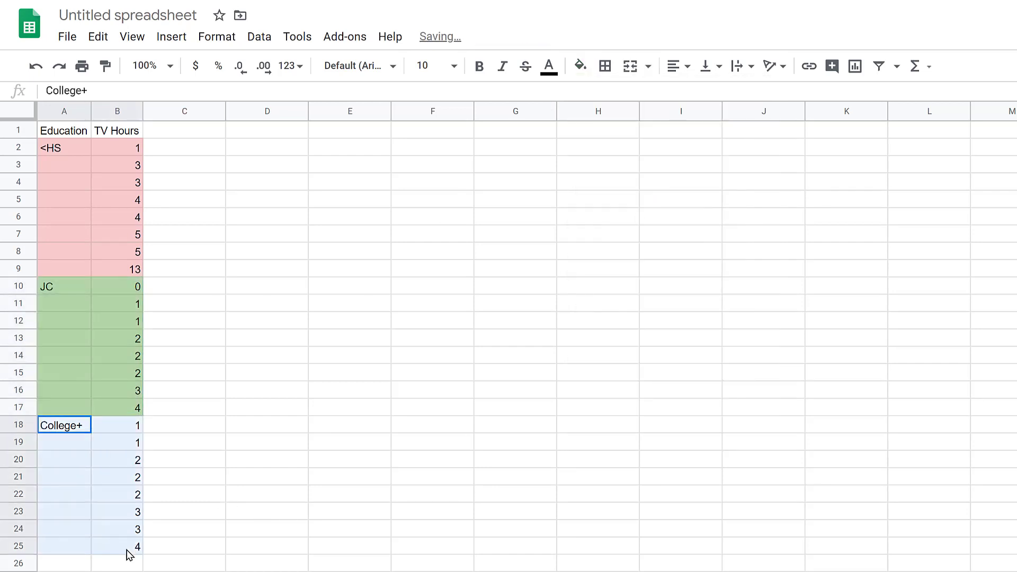
{"action": "left_click", "coordinate": [585, 74]}
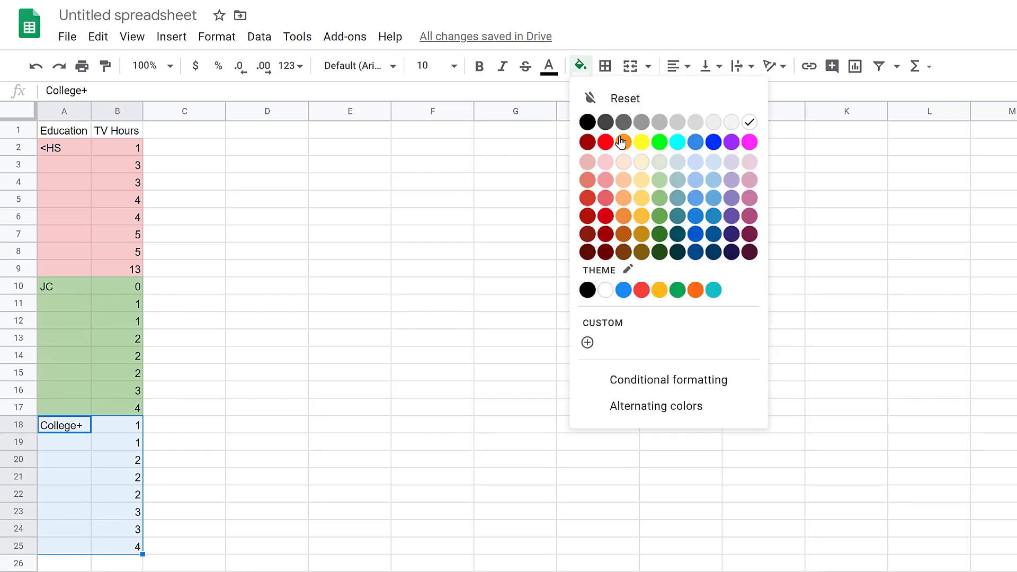
{"action": "left_click", "coordinate": [713, 180]}
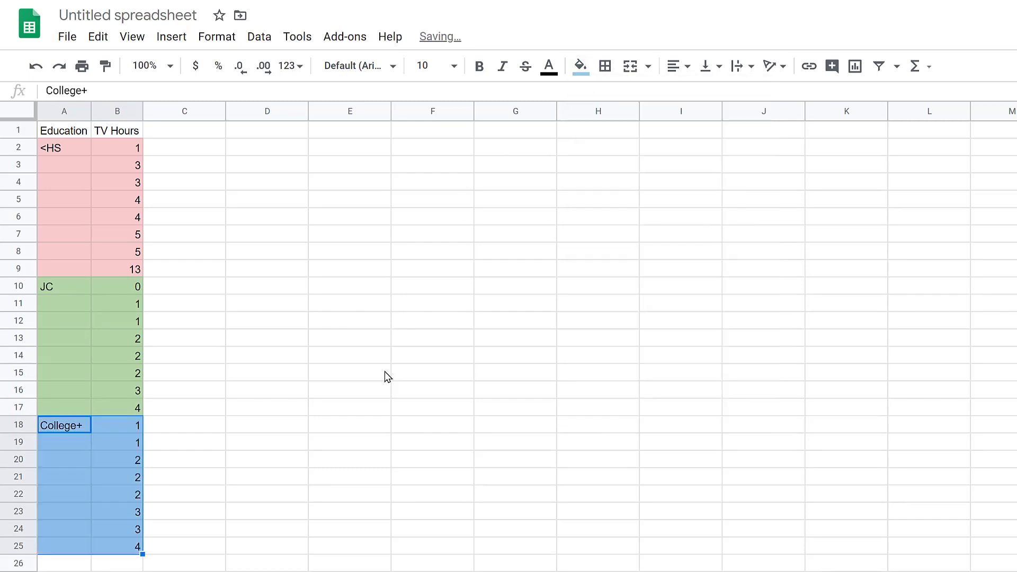
Step: Enter the ANOVA table's row labels Source, Between, Within and Total in cells G6 to G9
{"action": "left_click", "coordinate": [193, 135]}
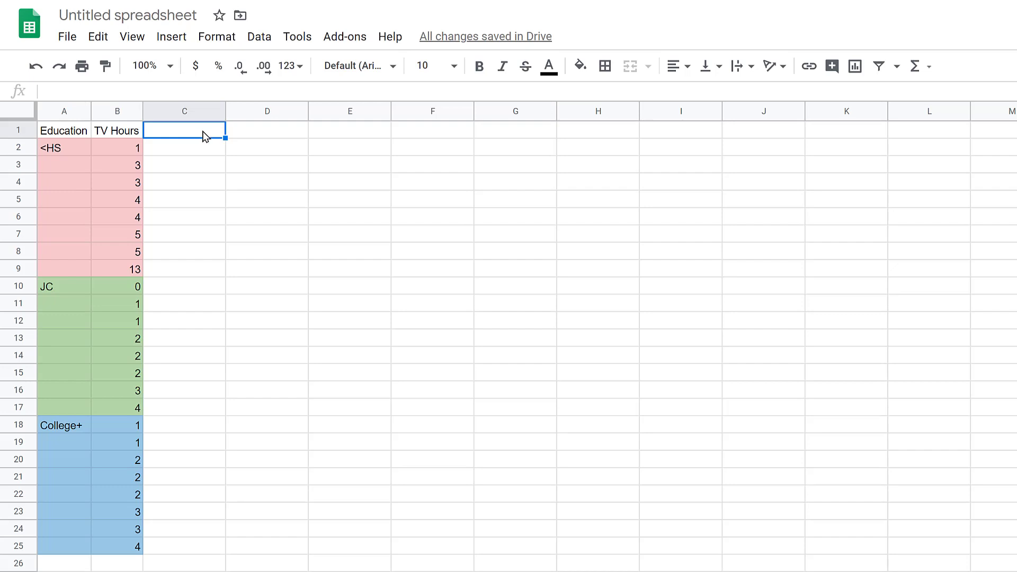
{"action": "left_click", "coordinate": [508, 221]}
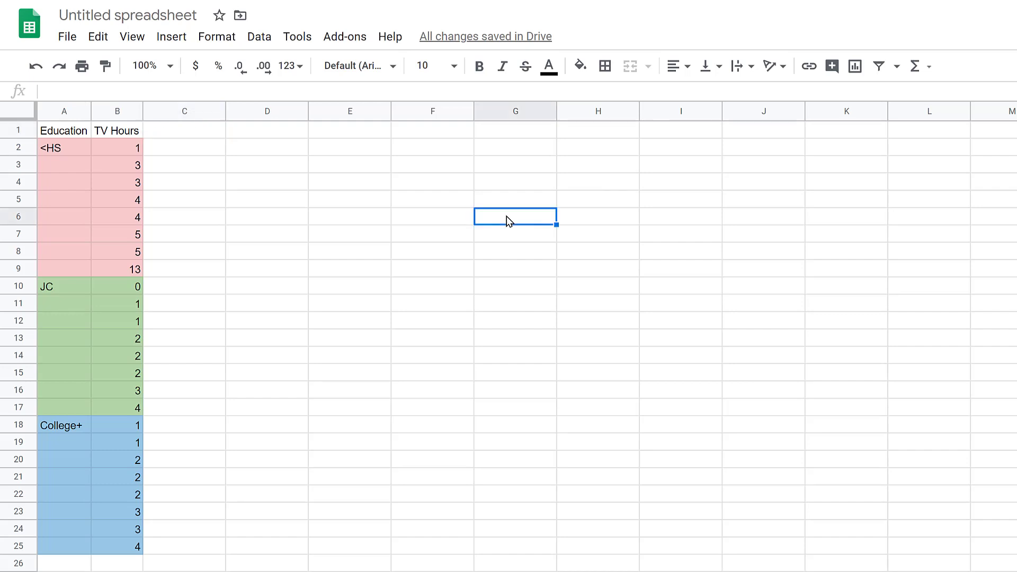
{"action": "type", "text": "Source"}
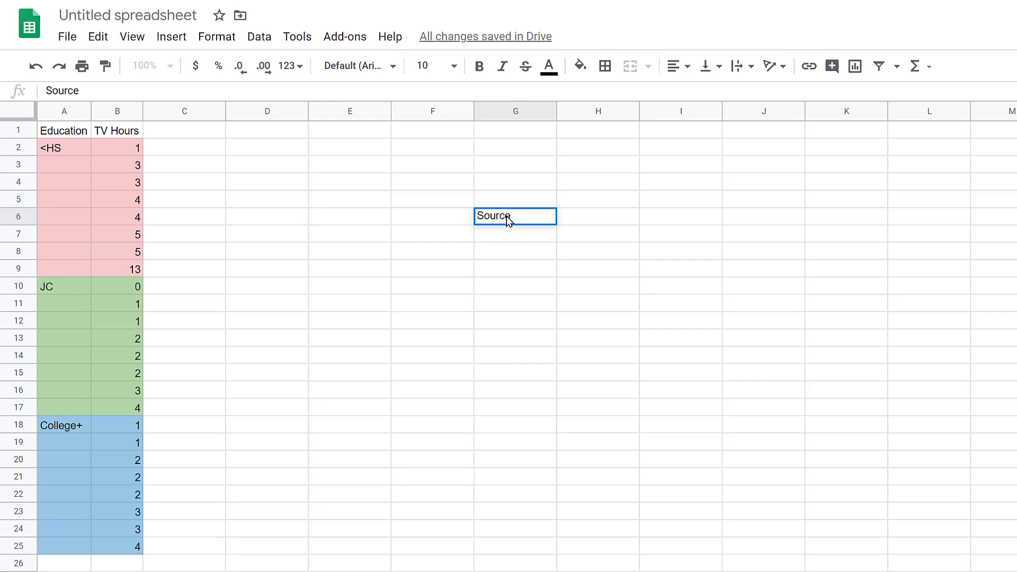
{"action": "key", "text": "Return"}
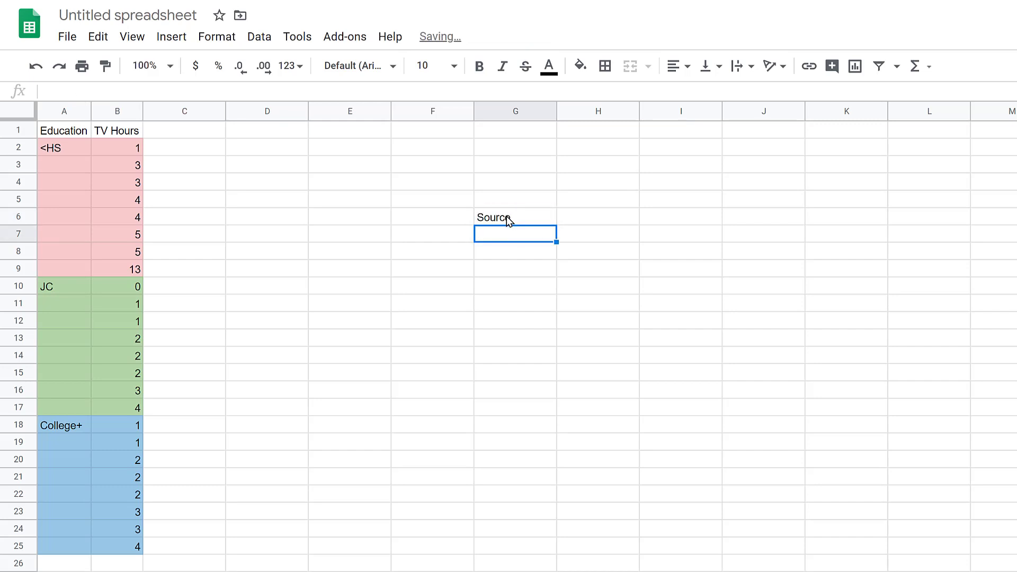
{"action": "type", "text": "Betw"}
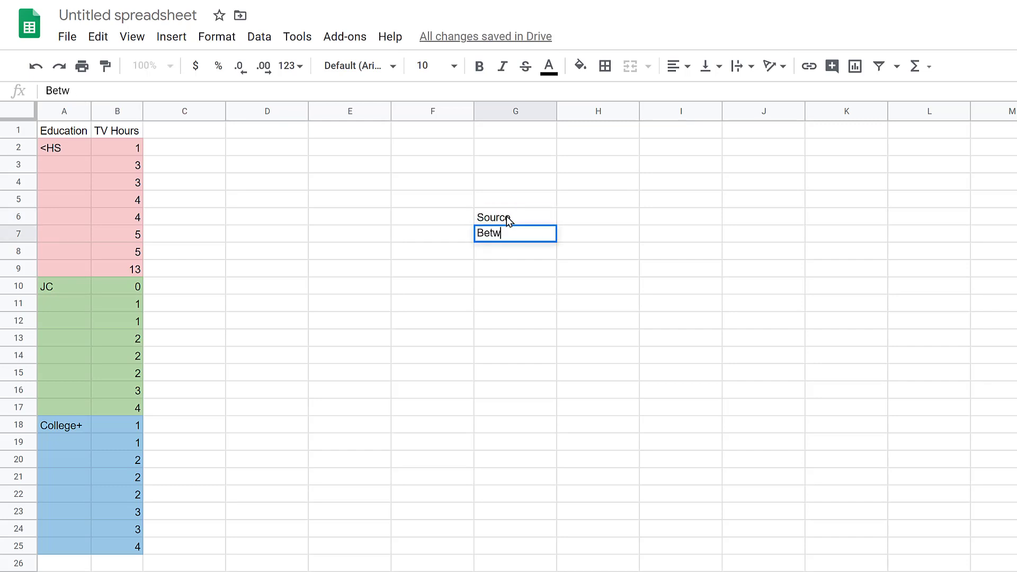
{"action": "type", "text": "een"}
{"action": "key", "text": "Return"}
{"action": "type", "text": "Within"}
{"action": "key", "text": "Return"}
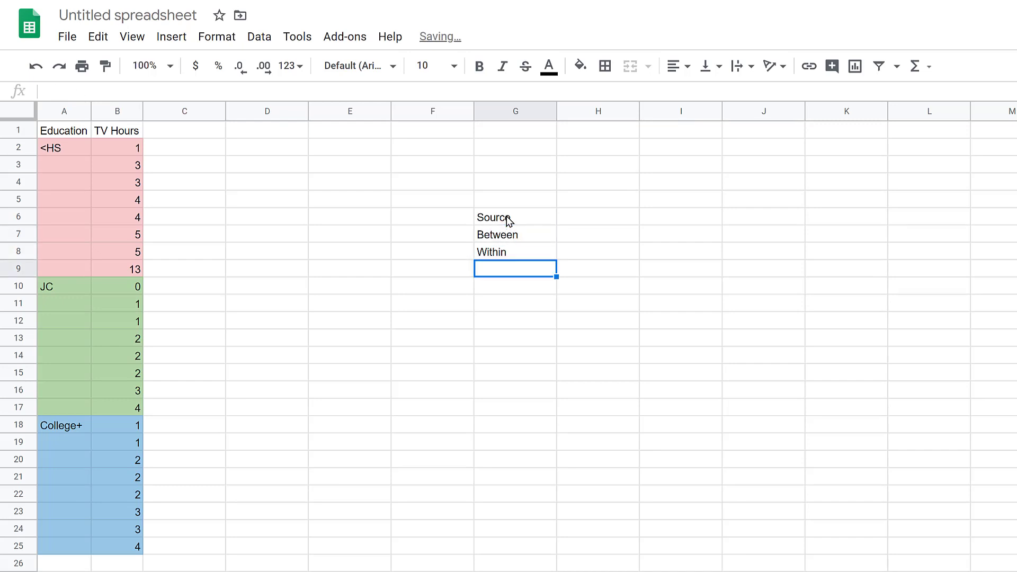
{"action": "type", "text": "Total"}
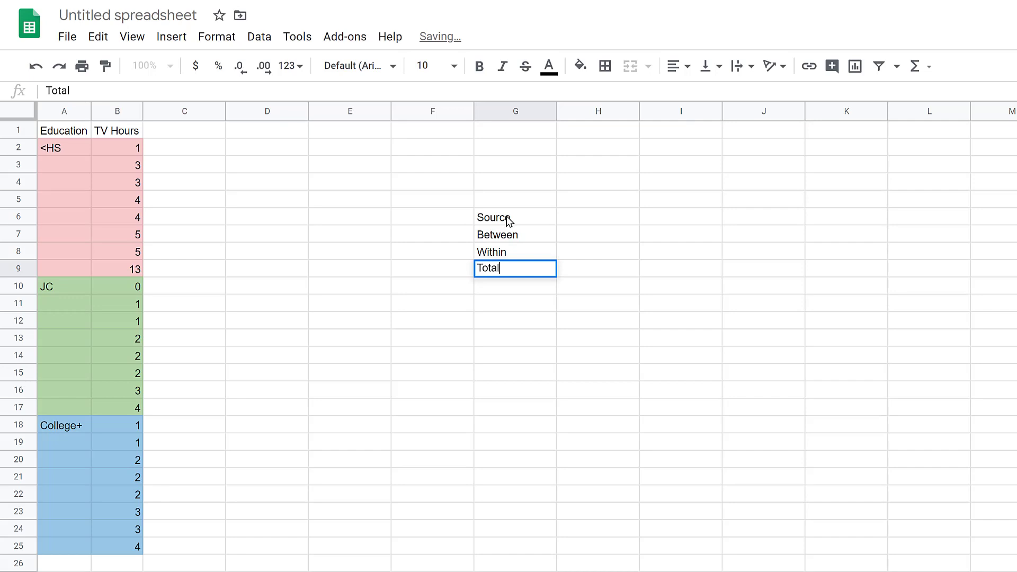
{"action": "key", "text": "Return"}
Step: Enter the ANOVA table's column headings SS, DF, MS, F and p in cells H5 to L5
{"action": "key", "text": "Up"}
{"action": "key", "text": "Up"}
{"action": "key", "text": "Up"}
{"action": "key", "text": "Up"}
{"action": "key", "text": "Up"}
{"action": "key", "text": "Right"}
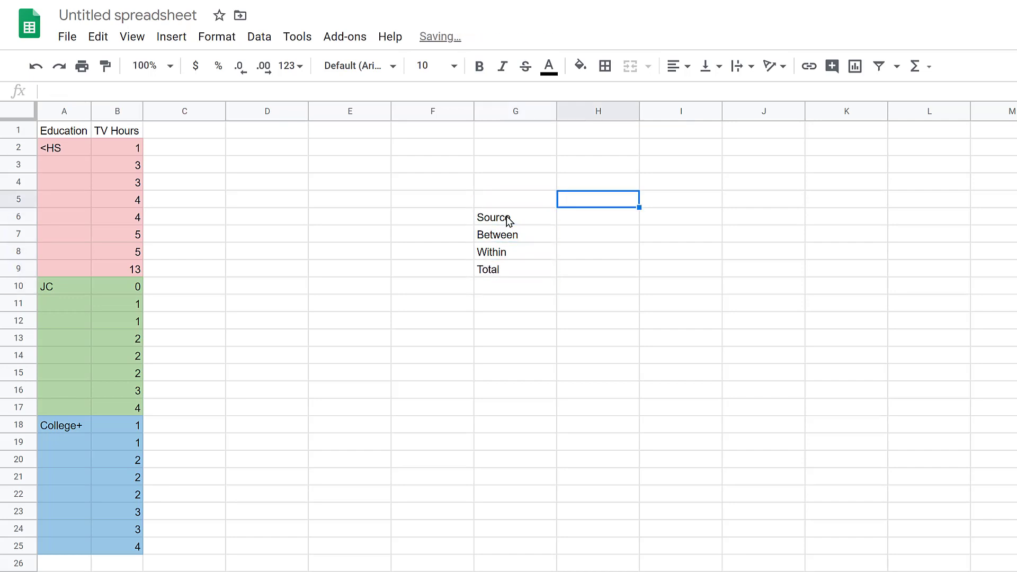
{"action": "type", "text": "SS"}
{"action": "key", "text": "Tab"}
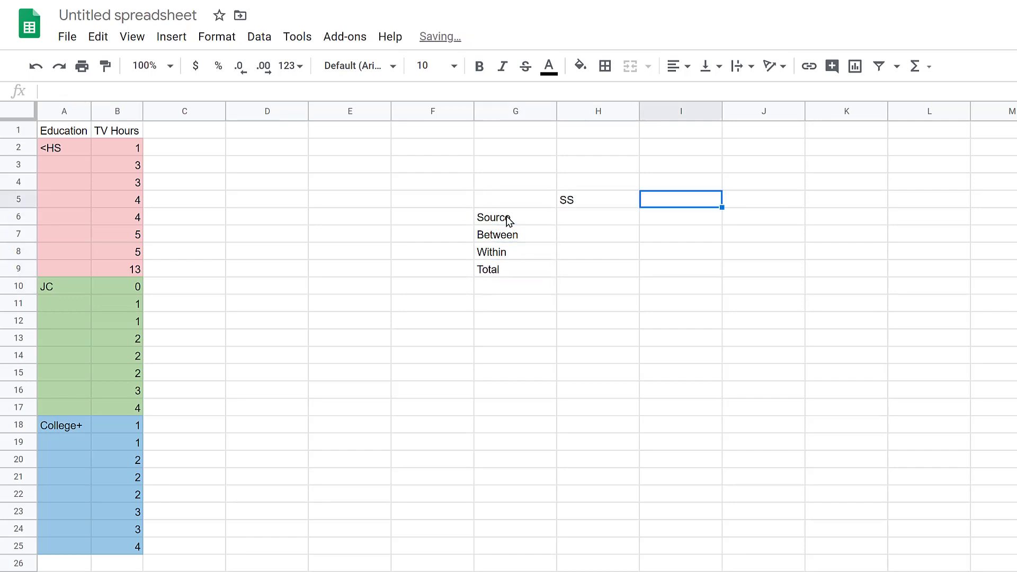
{"action": "type", "text": "DF"}
{"action": "key", "text": "Tab"}
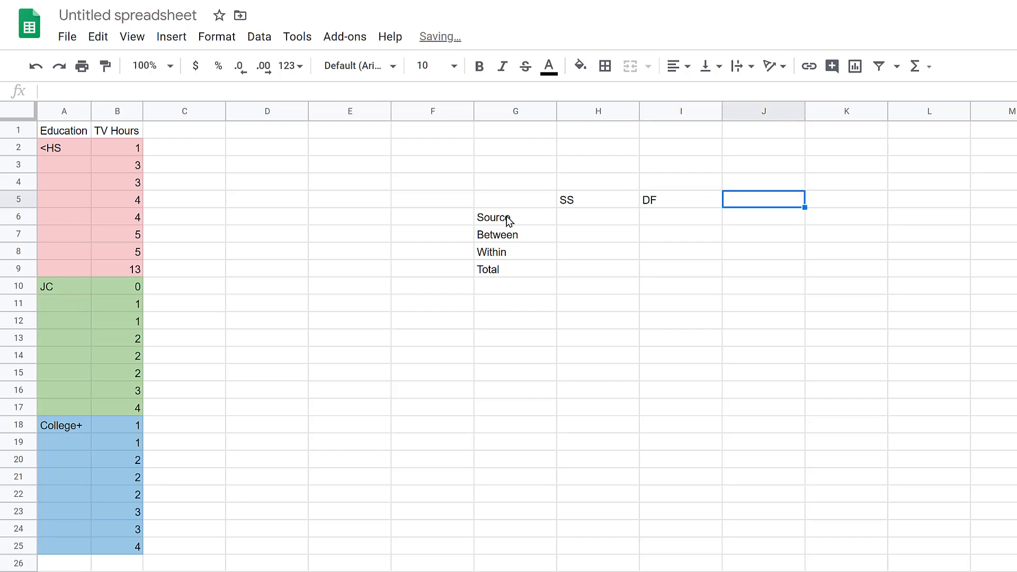
{"action": "type", "text": "MS"}
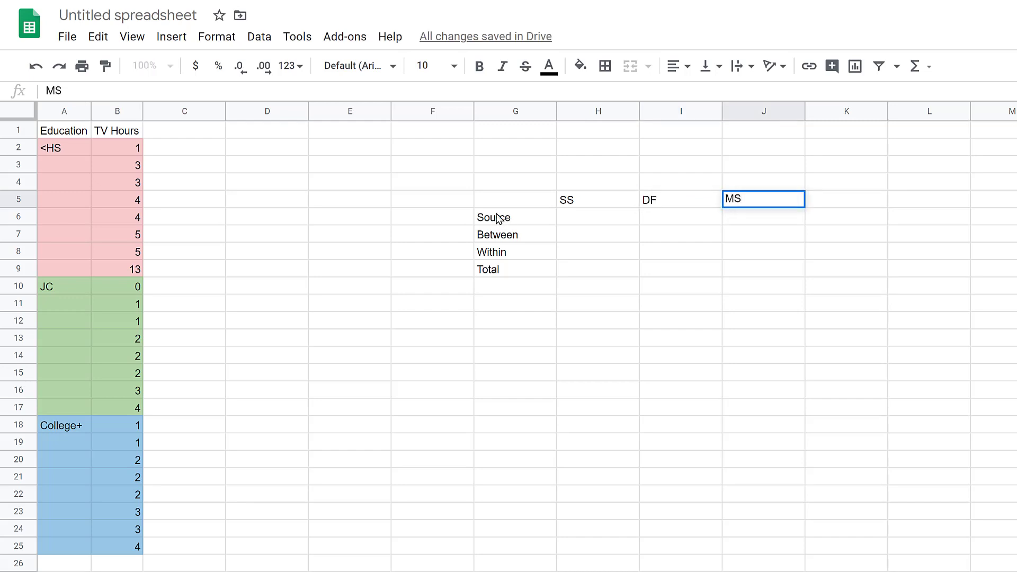
{"action": "key", "text": "Tab"}
{"action": "type", "text": "F"}
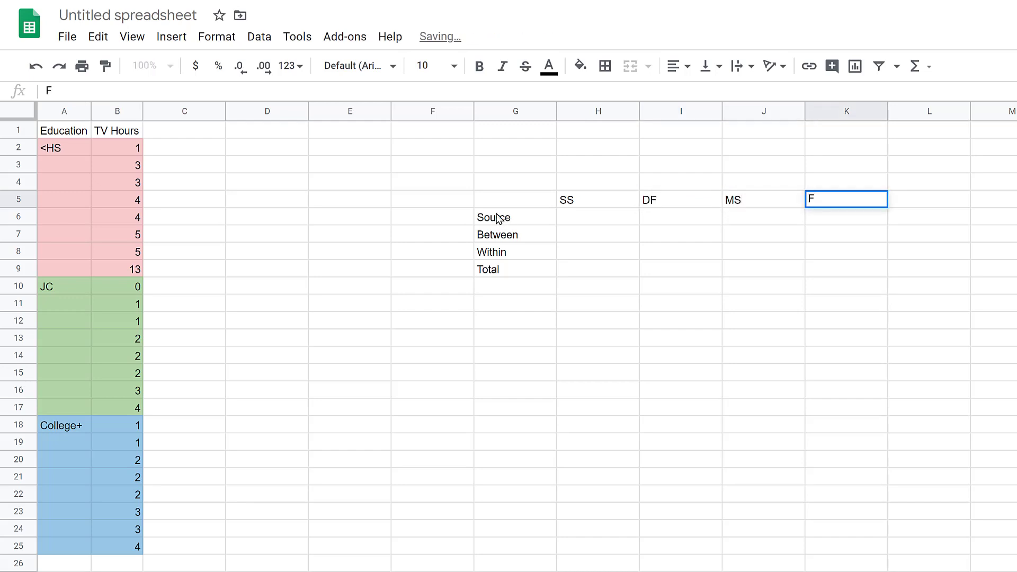
{"action": "key", "text": "Tab"}
{"action": "type", "text": "p"}
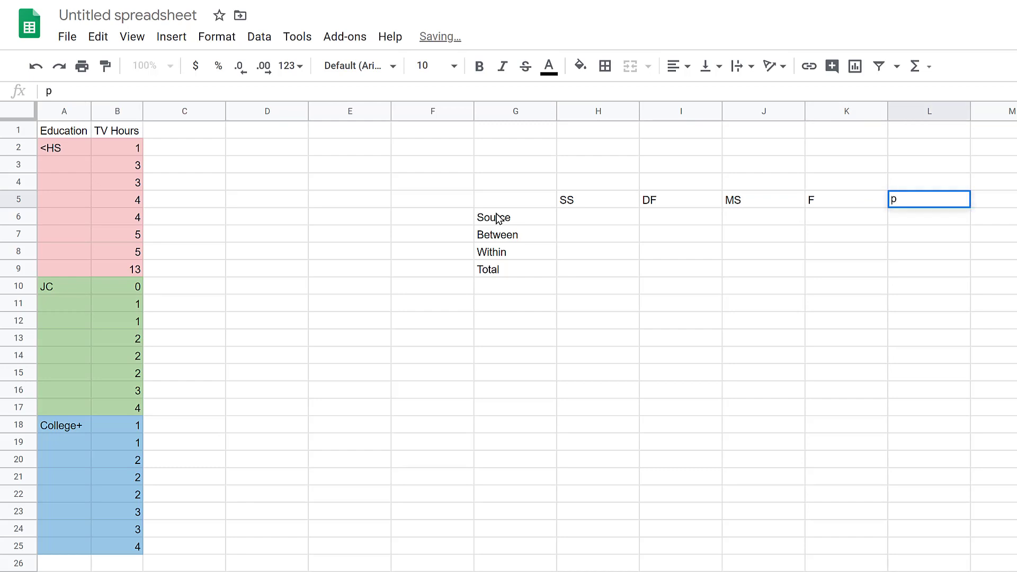
{"action": "key", "text": "Return"}
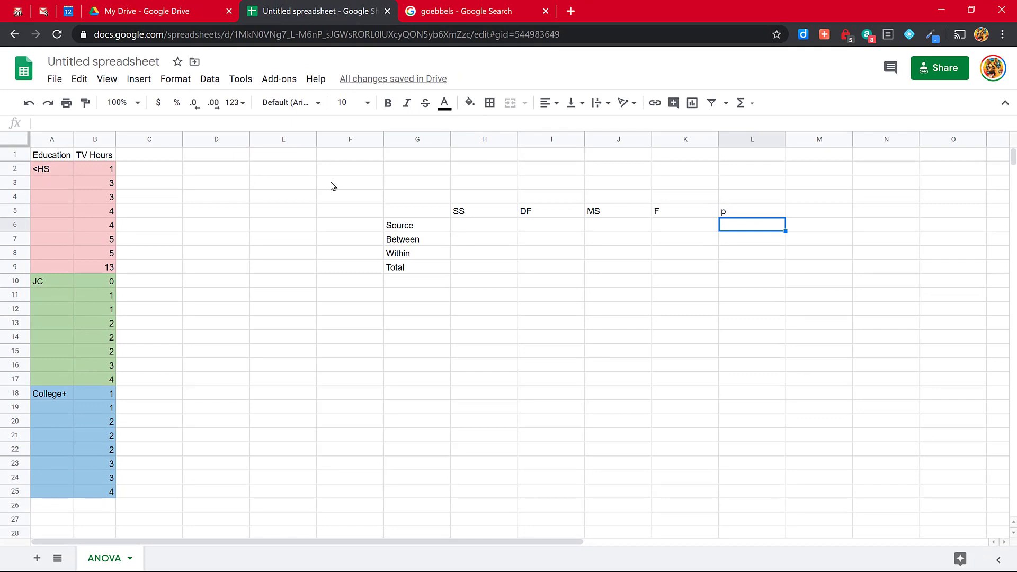
Step: Create a named range called tvhours covering the TV hours data in cells B2:B25
{"action": "left_click", "coordinate": [209, 83]}
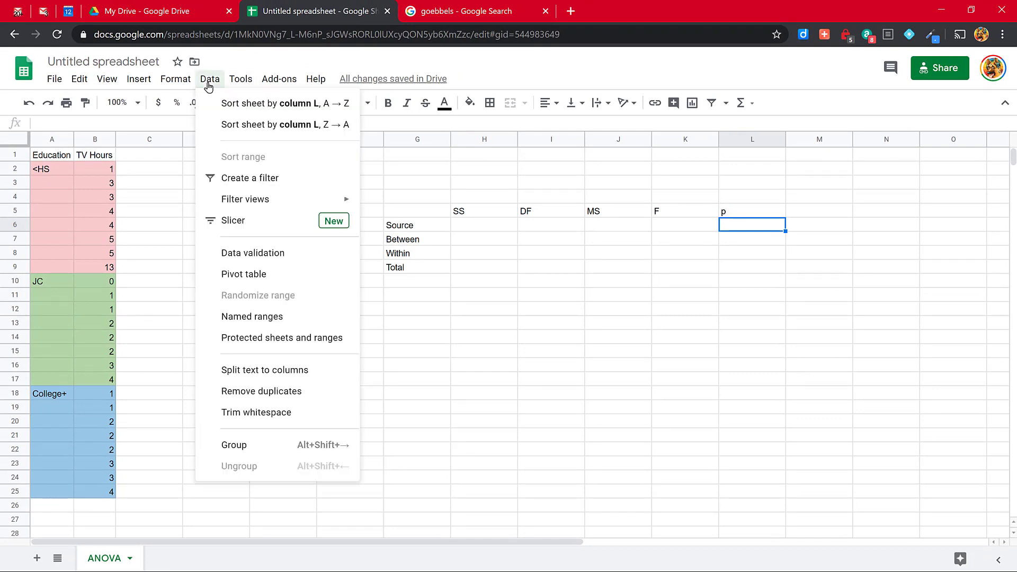
{"action": "left_click", "coordinate": [263, 321]}
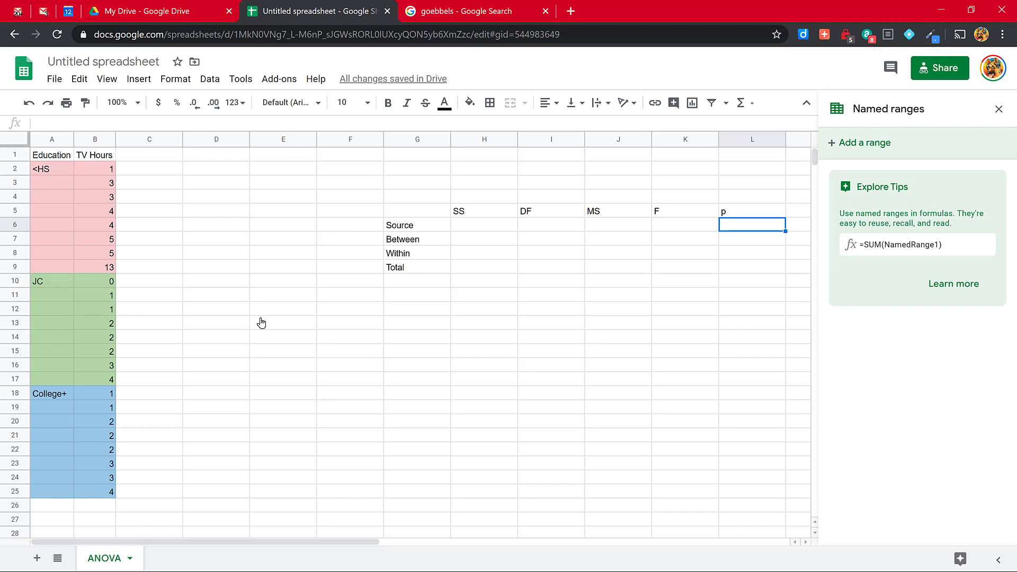
{"action": "left_click_drag", "start_coordinate": [92, 168], "coordinate": [111, 494]}
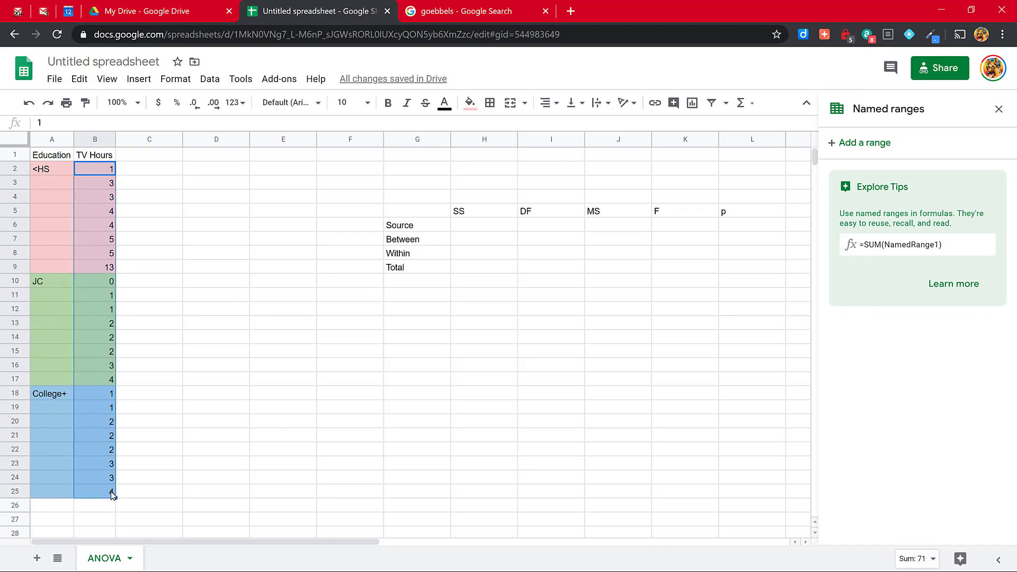
{"action": "left_click", "coordinate": [873, 150]}
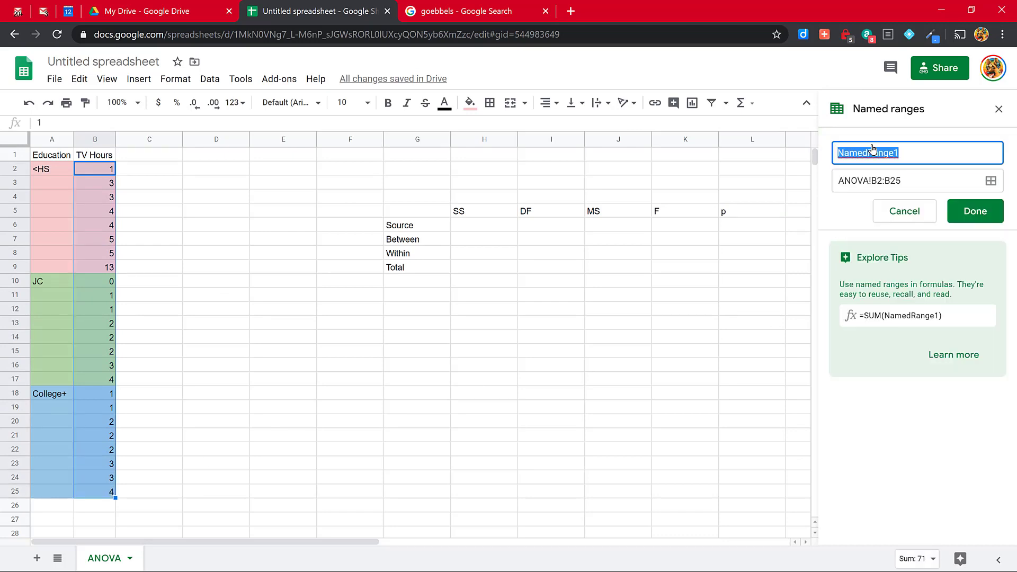
{"action": "type", "text": "tvho"}
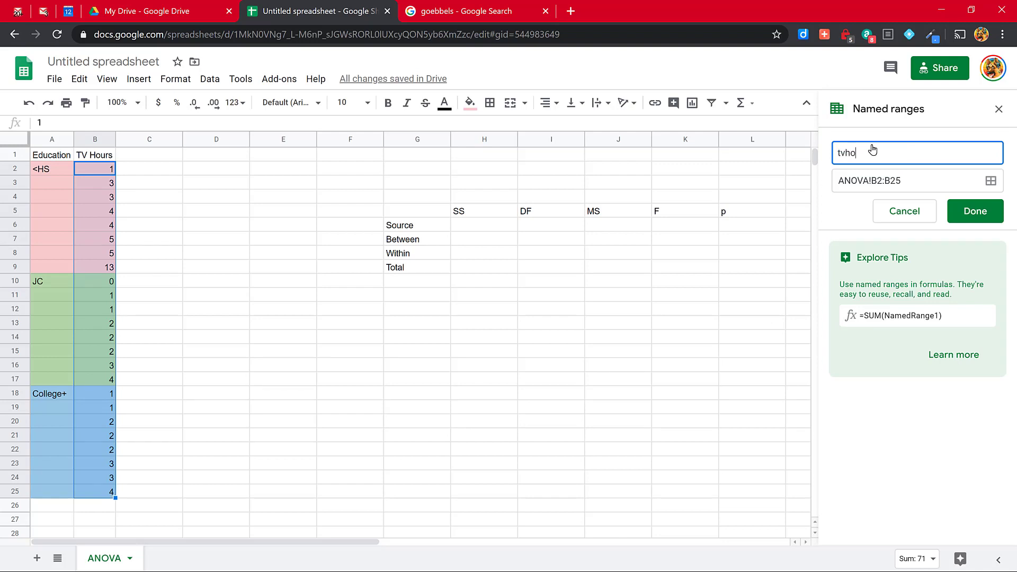
{"action": "type", "text": "urs"}
{"action": "key", "text": "Return"}
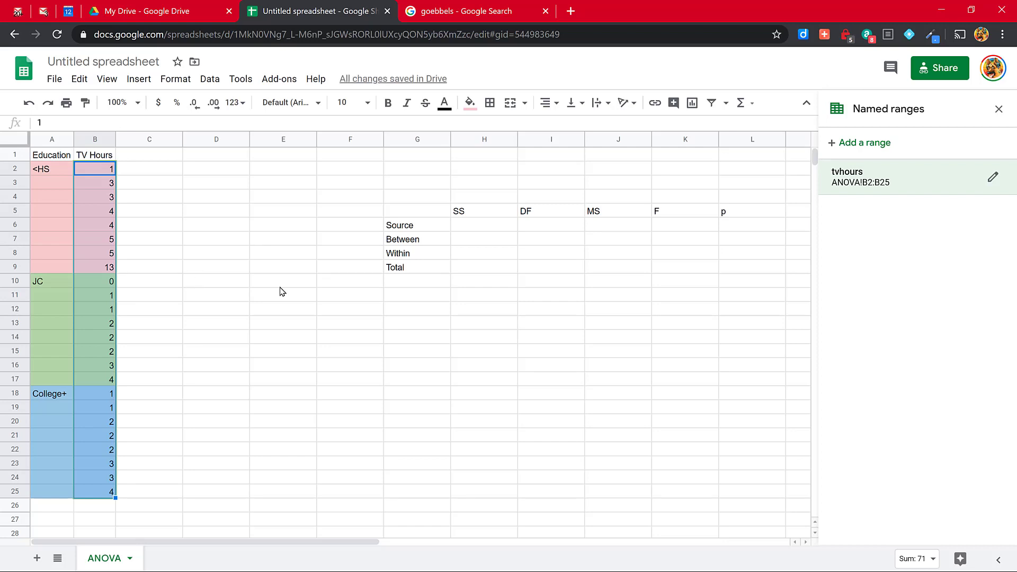
Step: Enter the label Means in cell G12 and the label Grand in cell G13
{"action": "left_click", "coordinate": [406, 313]}
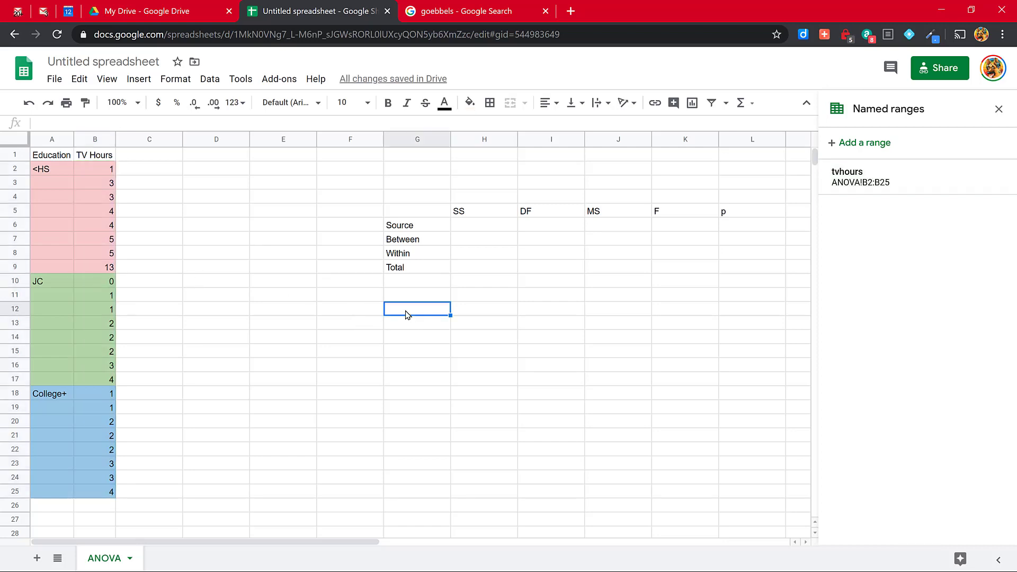
{"action": "type", "text": "Means"}
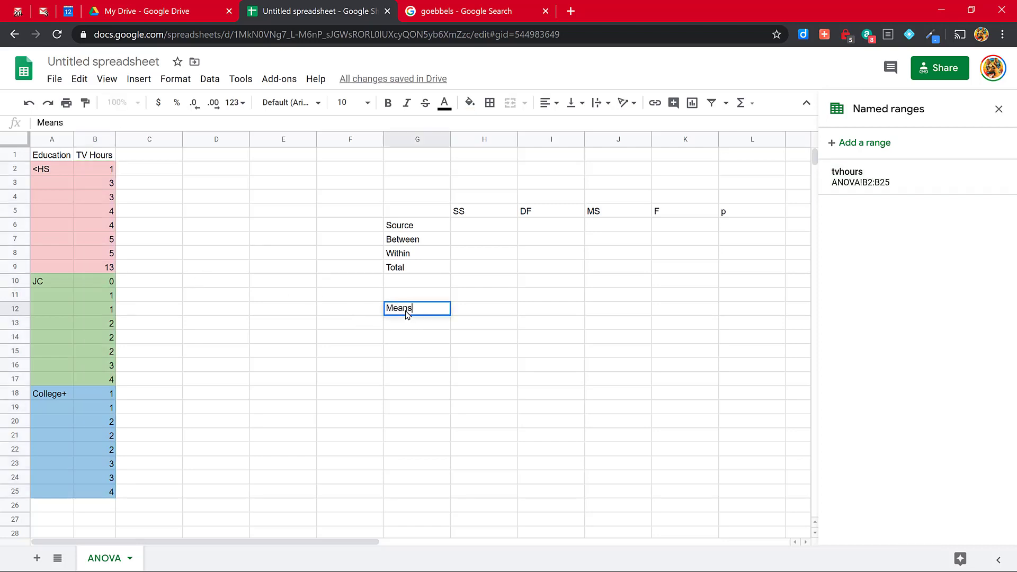
{"action": "key", "text": "Tab"}
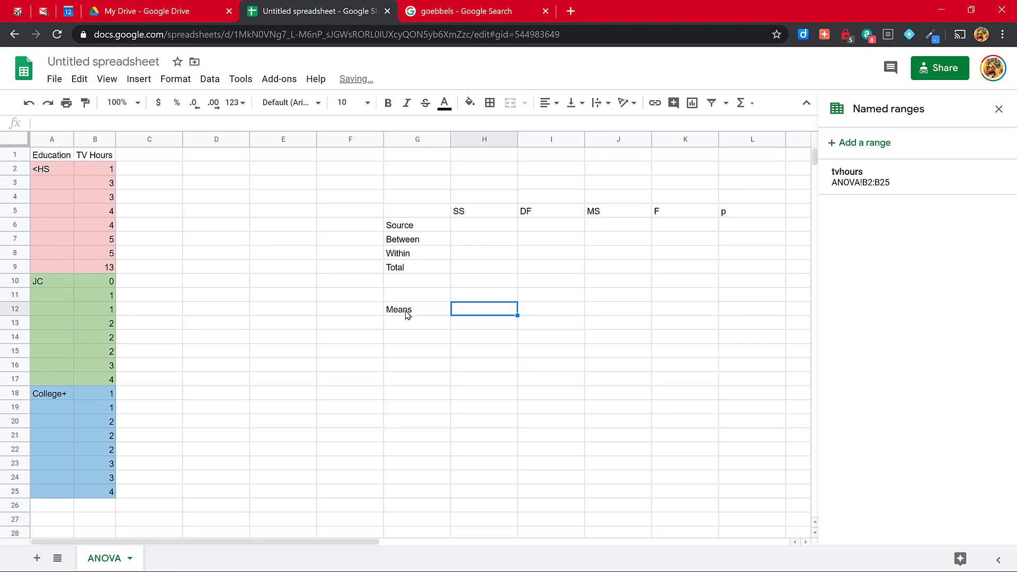
{"action": "key", "text": "Left"}
{"action": "key", "text": "Down"}
{"action": "type", "text": "Gr"}
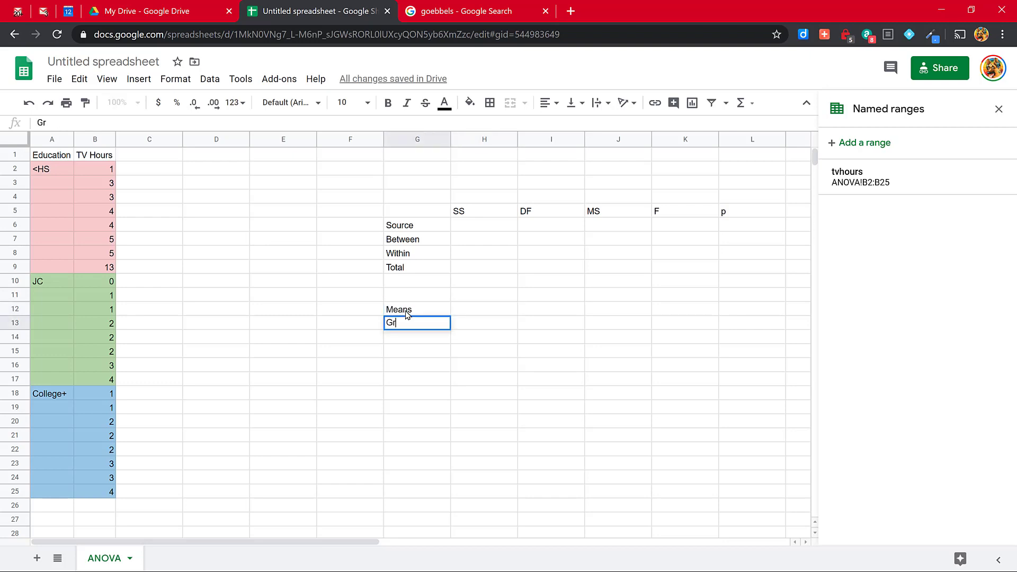
{"action": "type", "text": "and"}
{"action": "key", "text": "Tab"}
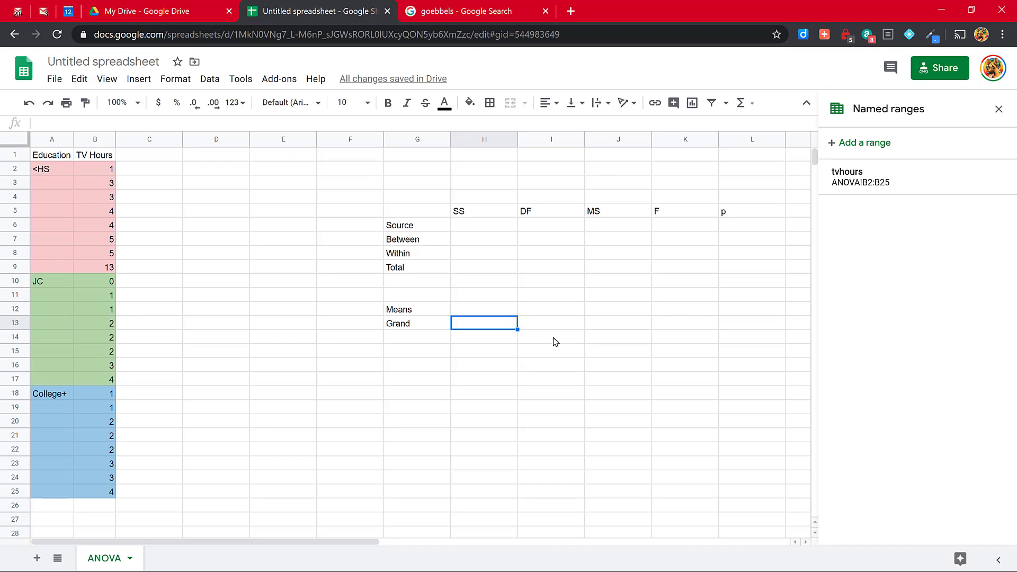
Step: Calculate the grand mean in cell H13 with the formula =average(tvhours)
{"action": "type", "text": "="}
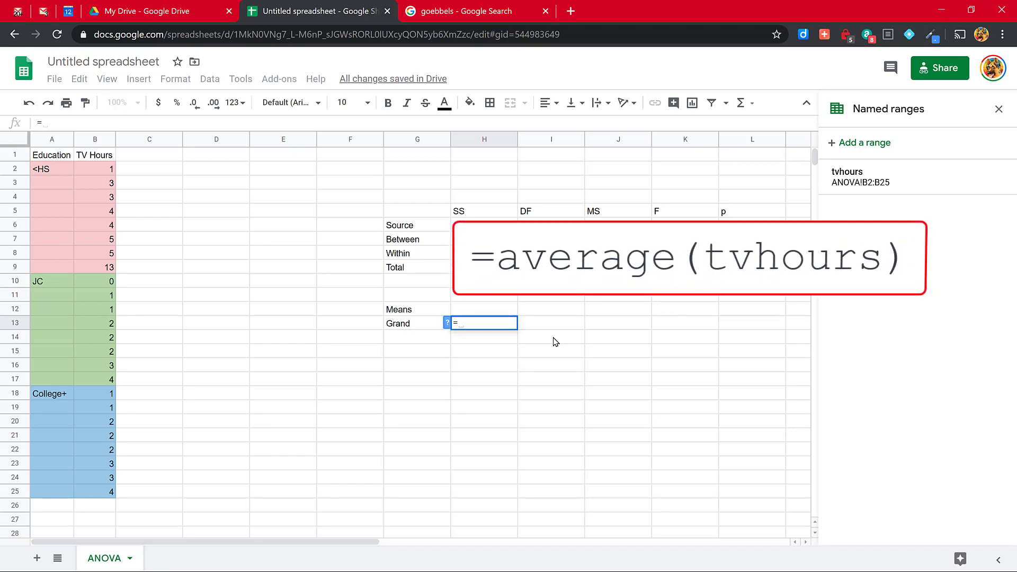
{"action": "type", "text": "average"}
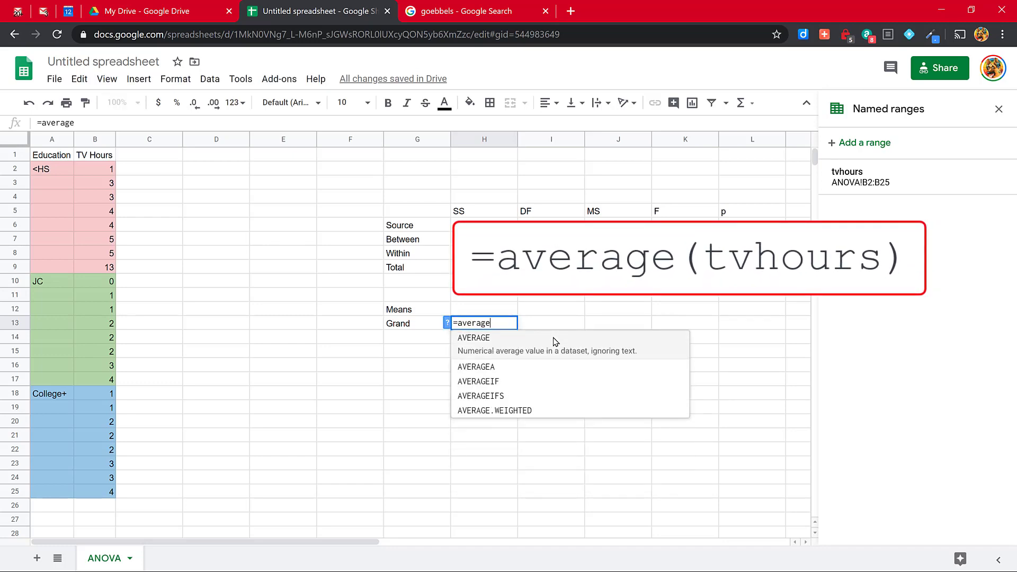
{"action": "type", "text": "(t"}
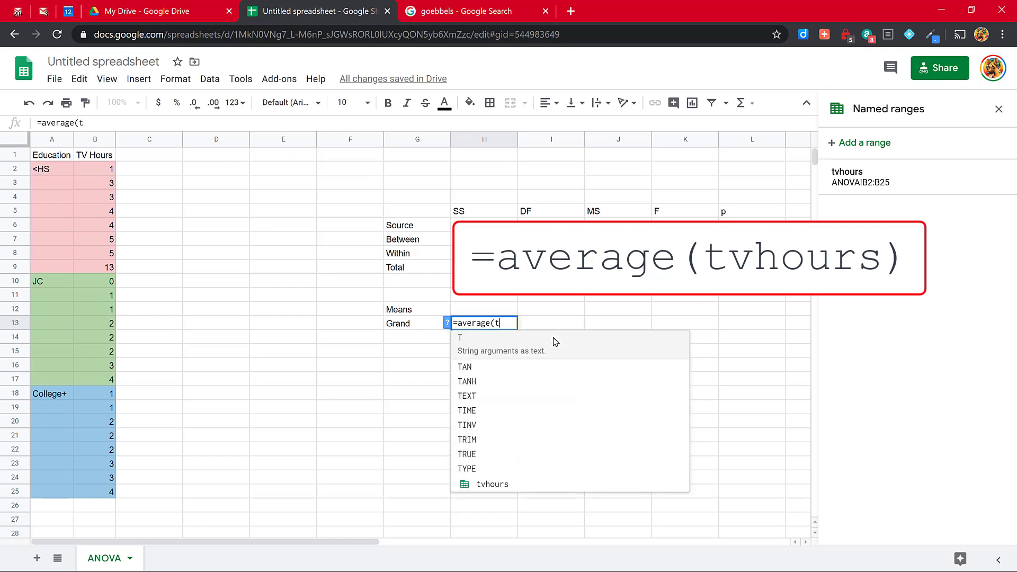
{"action": "type", "text": "vhours)"}
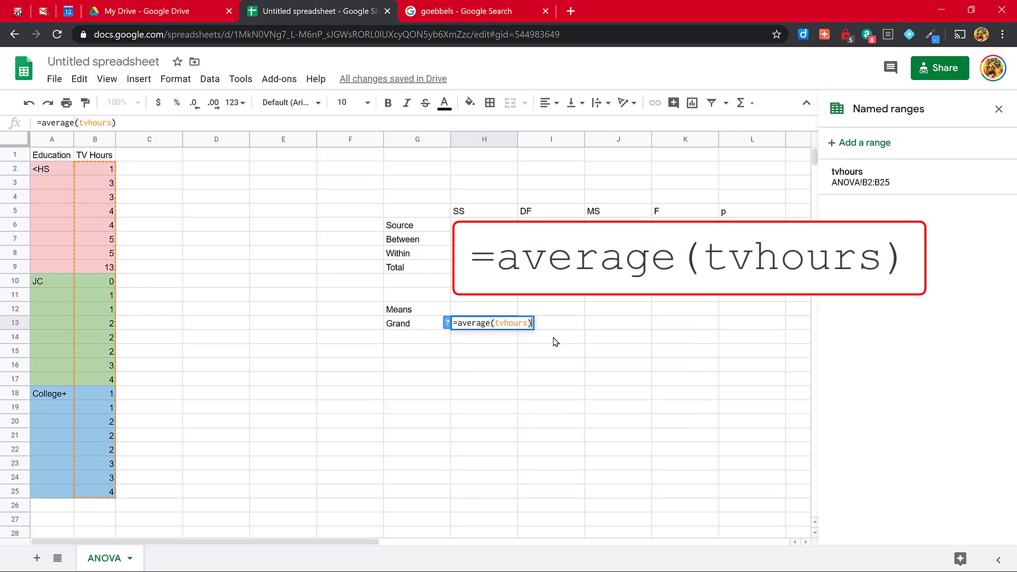
{"action": "key", "text": "Return"}
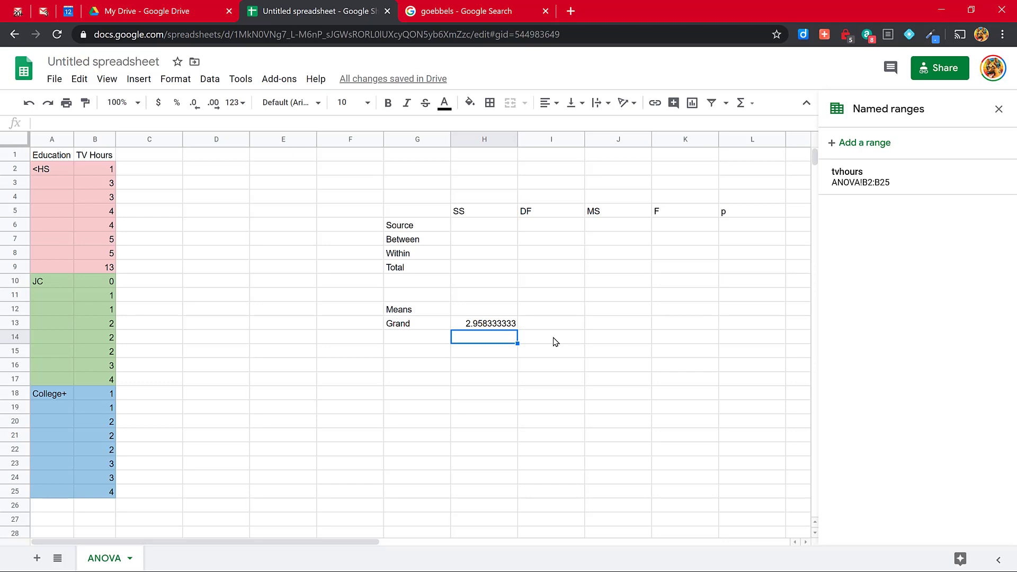
Step: Enter the group mean labels <HS, JC and College in cells G14 to G16
{"action": "key", "text": "Left"}
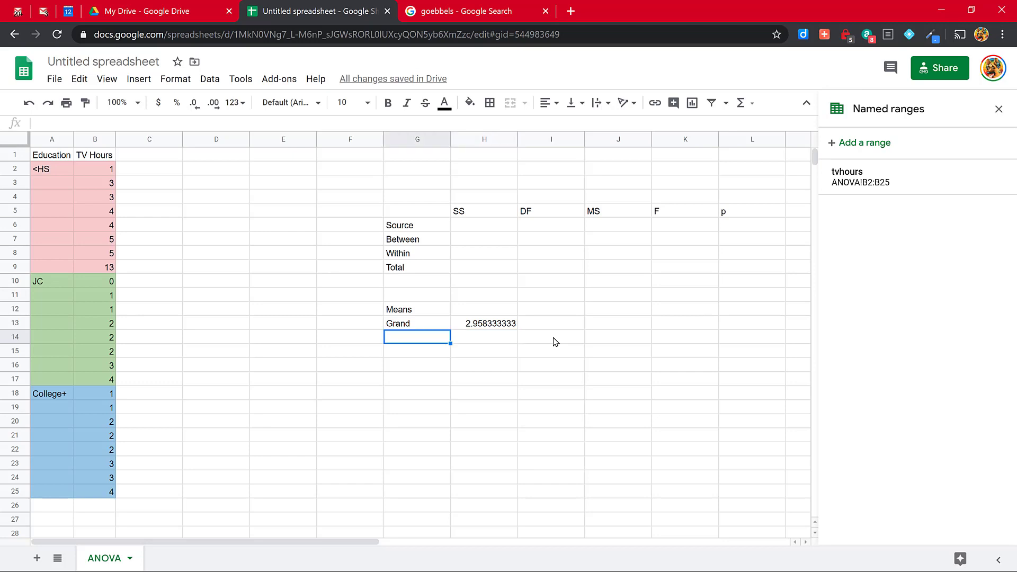
{"action": "type", "text": "<"}
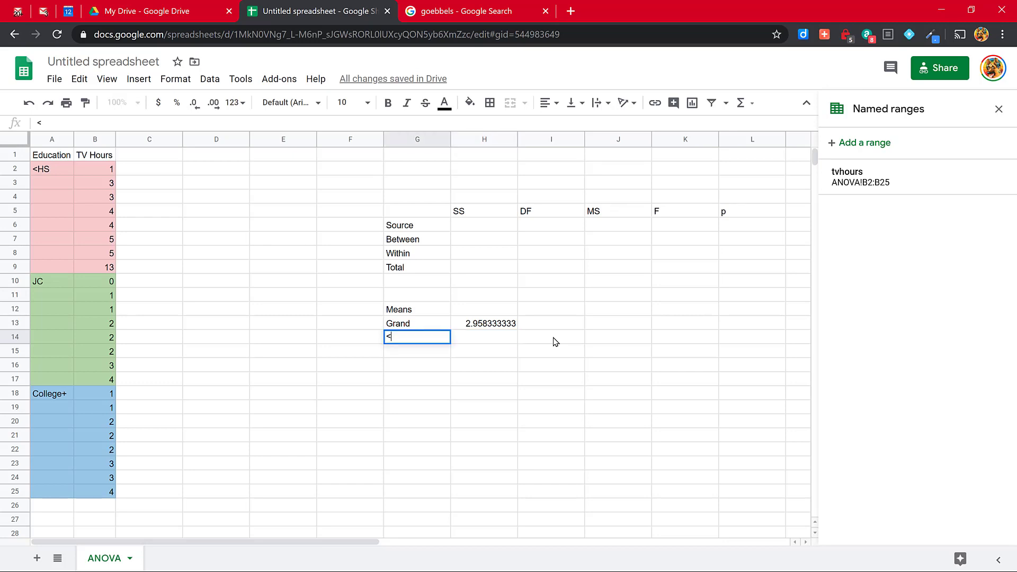
{"action": "type", "text": "HS"}
{"action": "key", "text": "Return"}
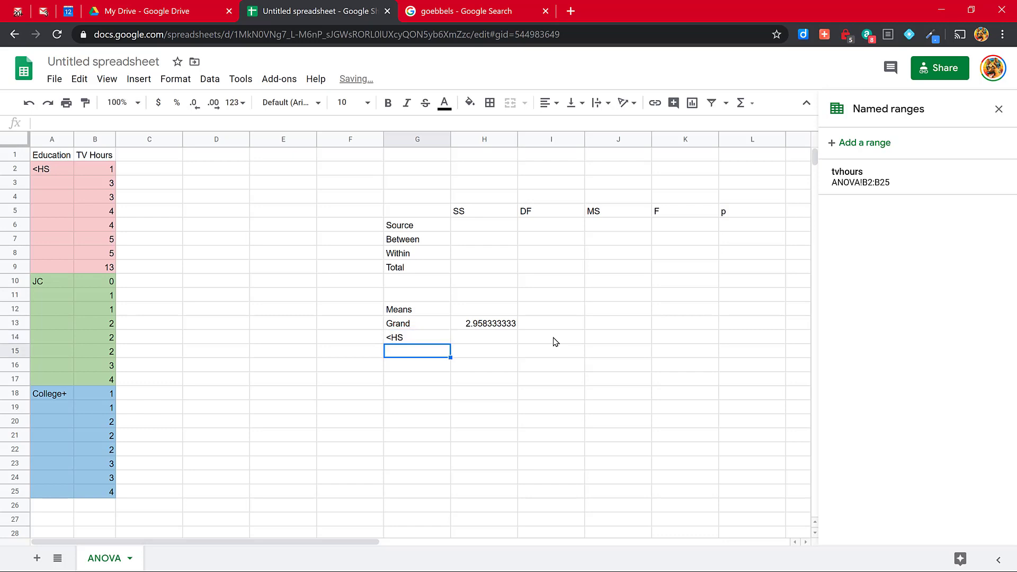
{"action": "type", "text": "JC"}
{"action": "key", "text": "Return"}
{"action": "type", "text": "Coe"}
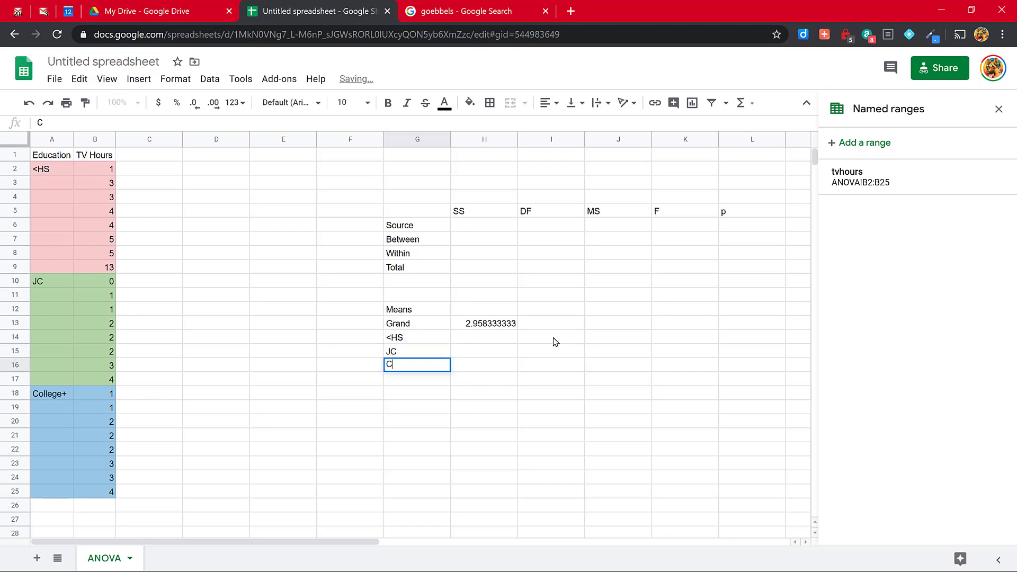
{"action": "key", "text": "BackSpace"}
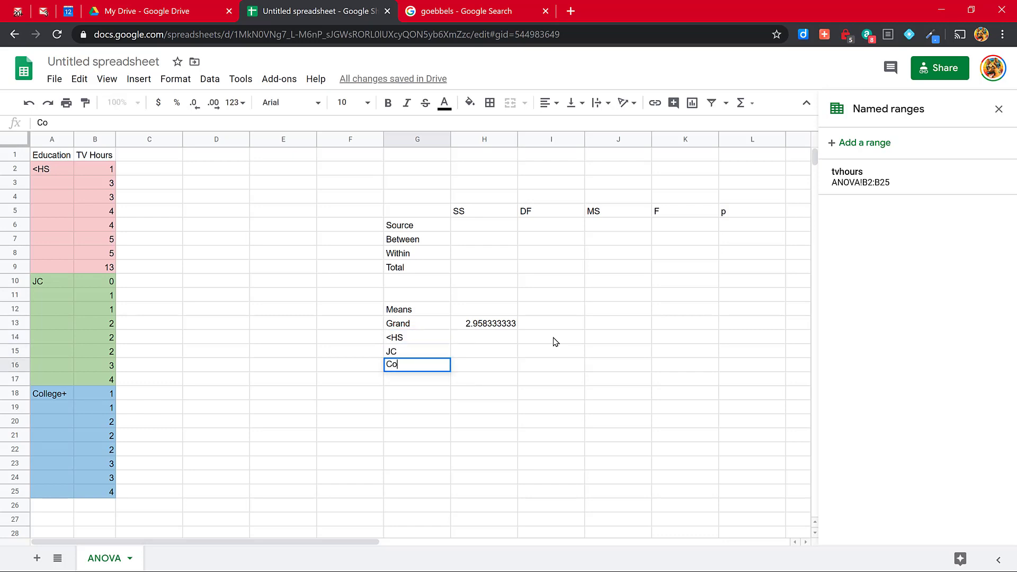
{"action": "type", "text": "llege"}
{"action": "key", "text": "Return"}
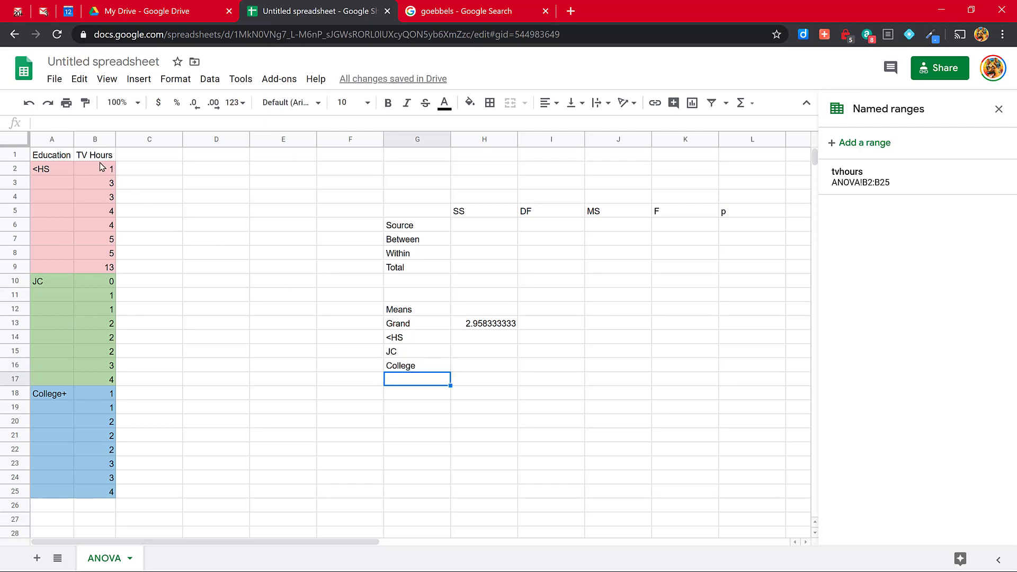
Step: Create a named range called hs covering cells B1:B9
{"action": "left_click_drag", "start_coordinate": [104, 155], "coordinate": [108, 271]}
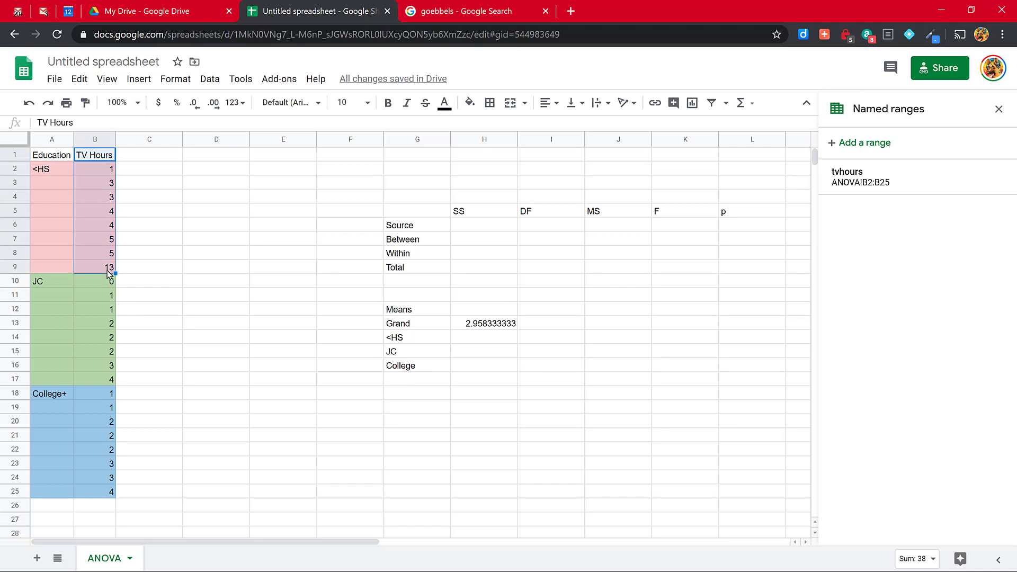
{"action": "left_click", "coordinate": [874, 151]}
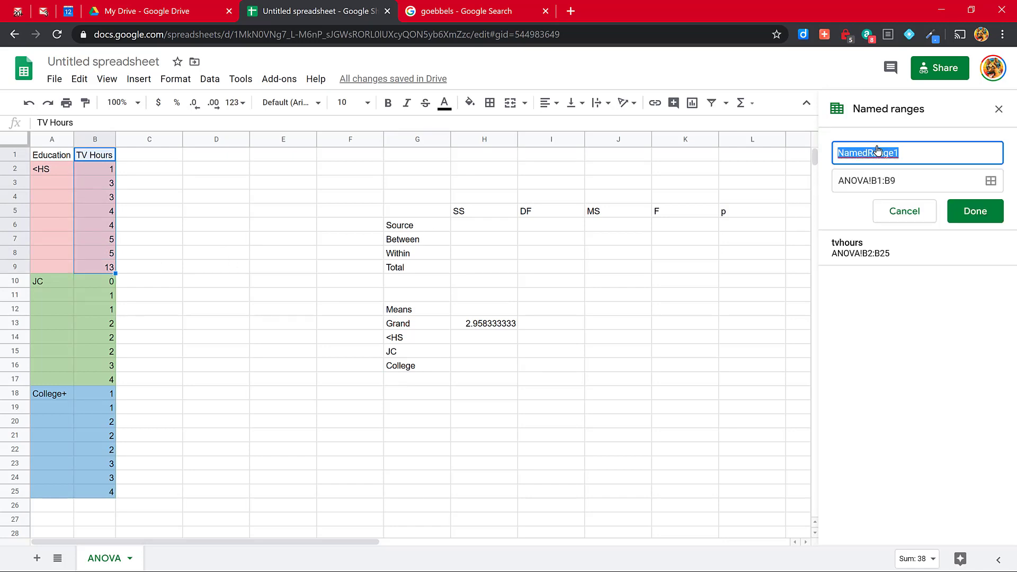
{"action": "type", "text": "hs"}
{"action": "key", "text": "Return"}
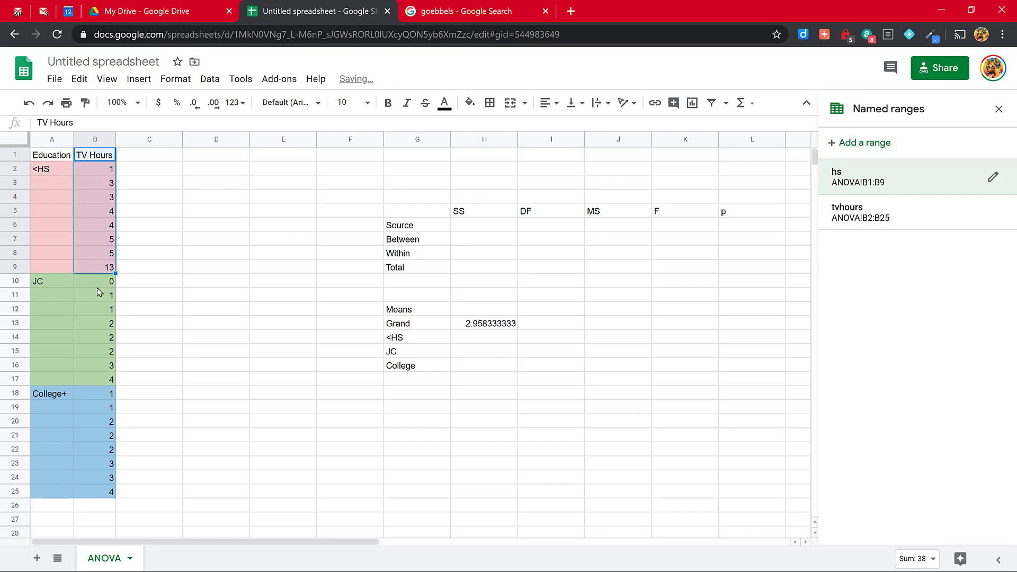
Step: Create a named range called jc for the JC group's TV hours in cells B10:B17
{"action": "left_click_drag", "start_coordinate": [97, 284], "coordinate": [95, 379]}
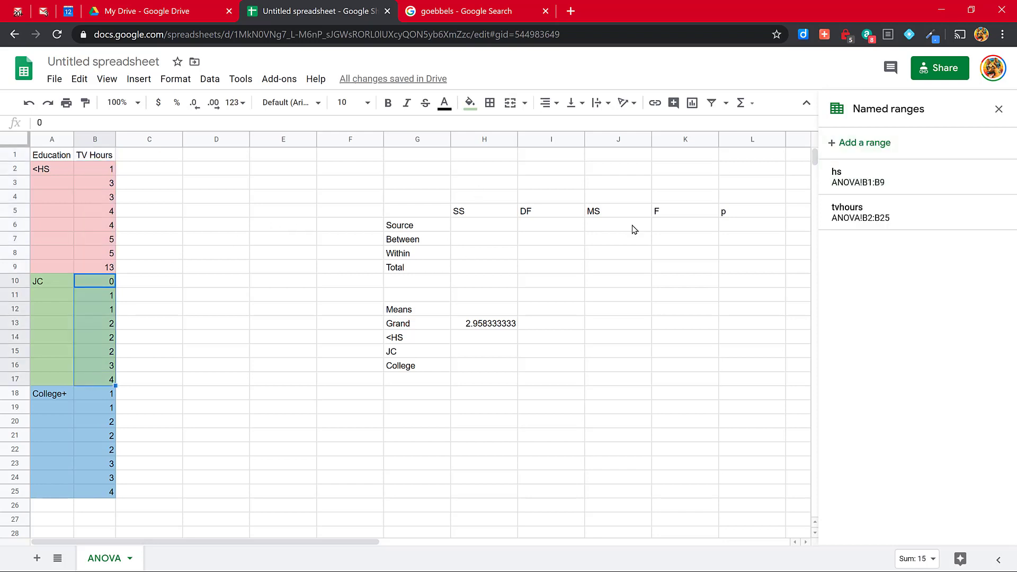
{"action": "left_click", "coordinate": [859, 143]}
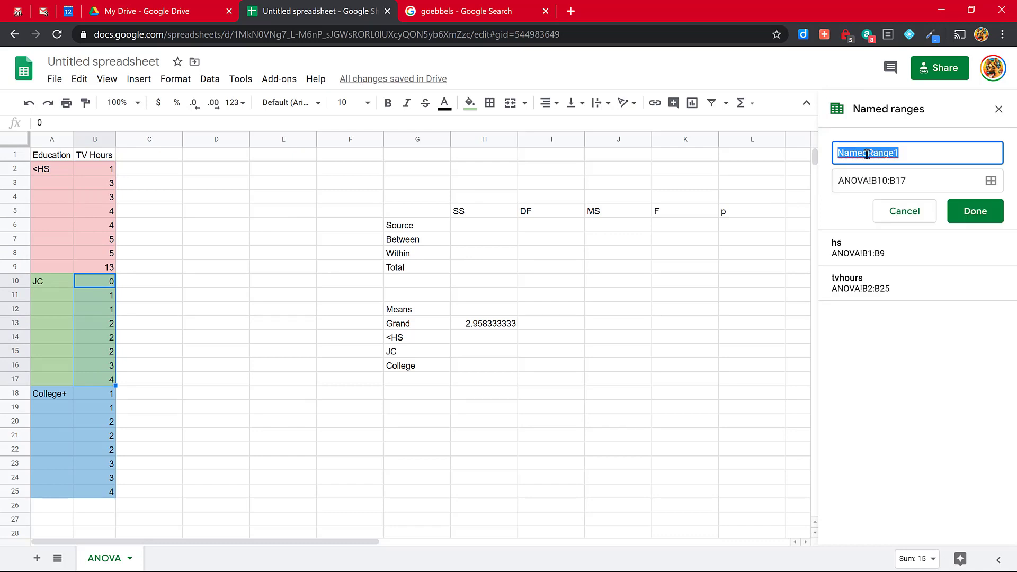
{"action": "type", "text": "jc"}
{"action": "key", "text": "Return"}
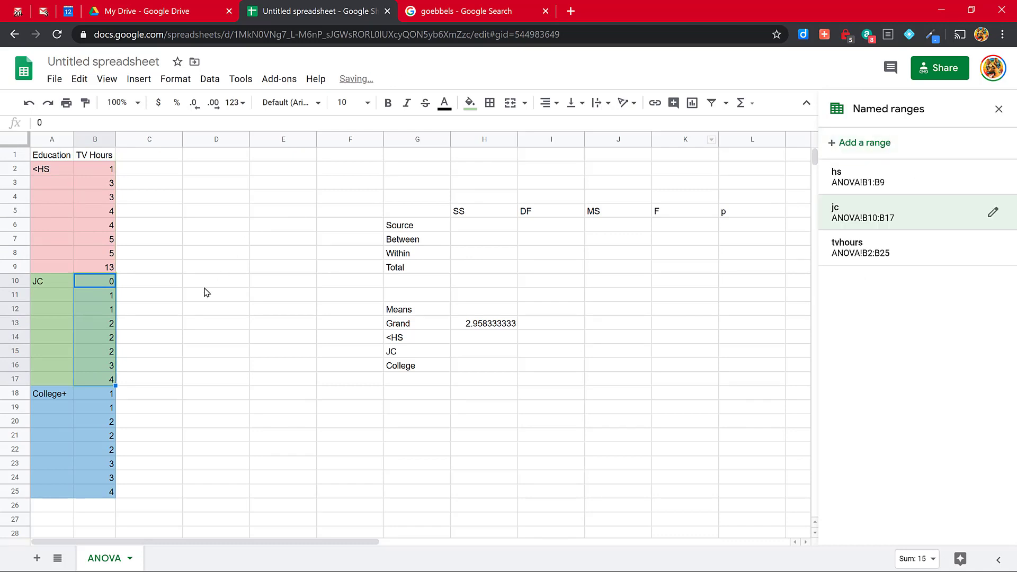
Step: Create a named range called college for the College+ group's TV hours in cells B18:B25
{"action": "left_click_drag", "start_coordinate": [87, 392], "coordinate": [104, 495]}
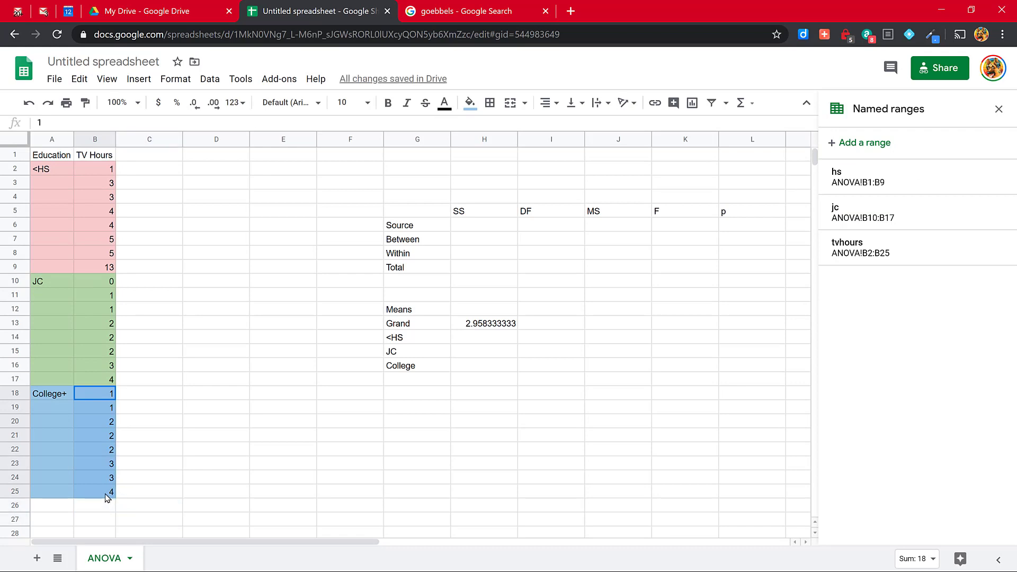
{"action": "left_click", "coordinate": [851, 144]}
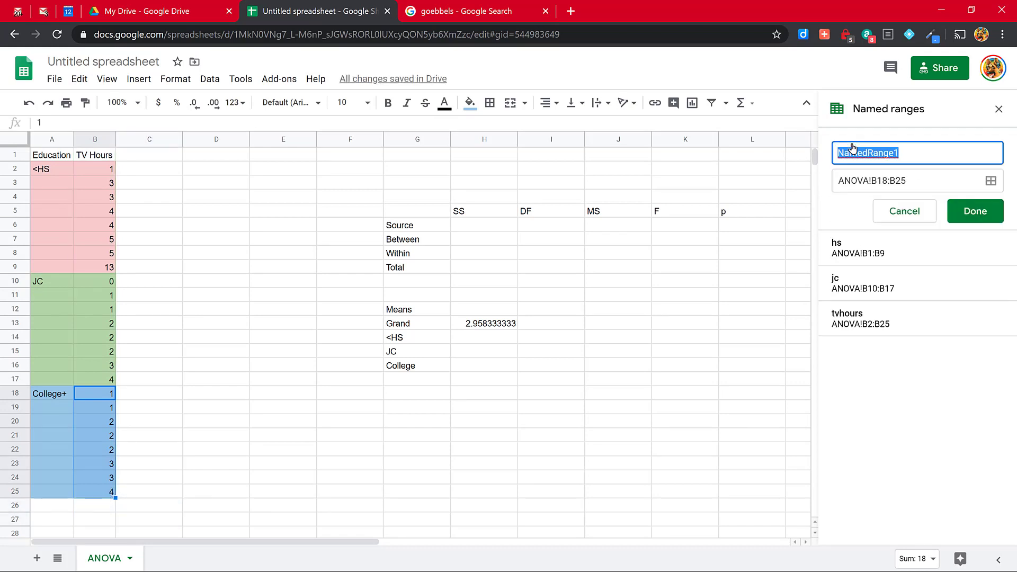
{"action": "type", "text": "college"}
{"action": "key", "text": "Return"}
Step: Enter a formula in cell H14 that averages the hs range for the <HS group
{"action": "left_click", "coordinate": [472, 339]}
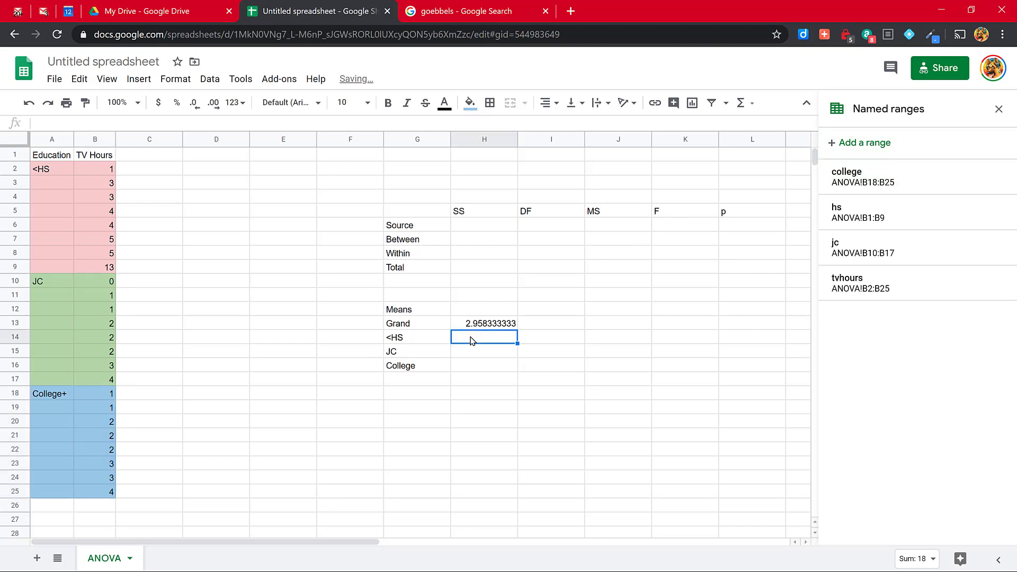
{"action": "type", "text": "="}
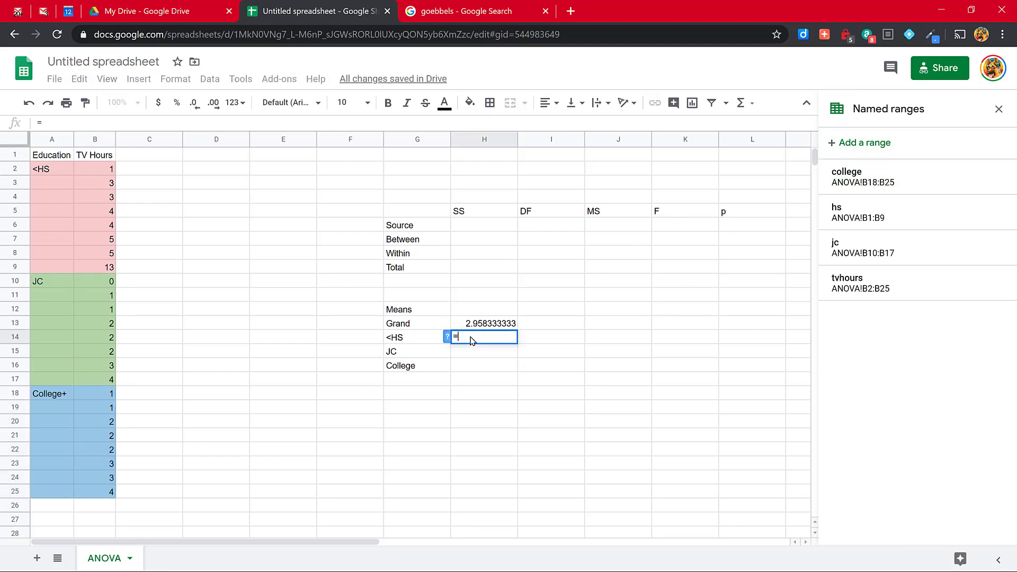
{"action": "type", "text": "avgerage(hs)"}
{"action": "key", "text": "Return"}
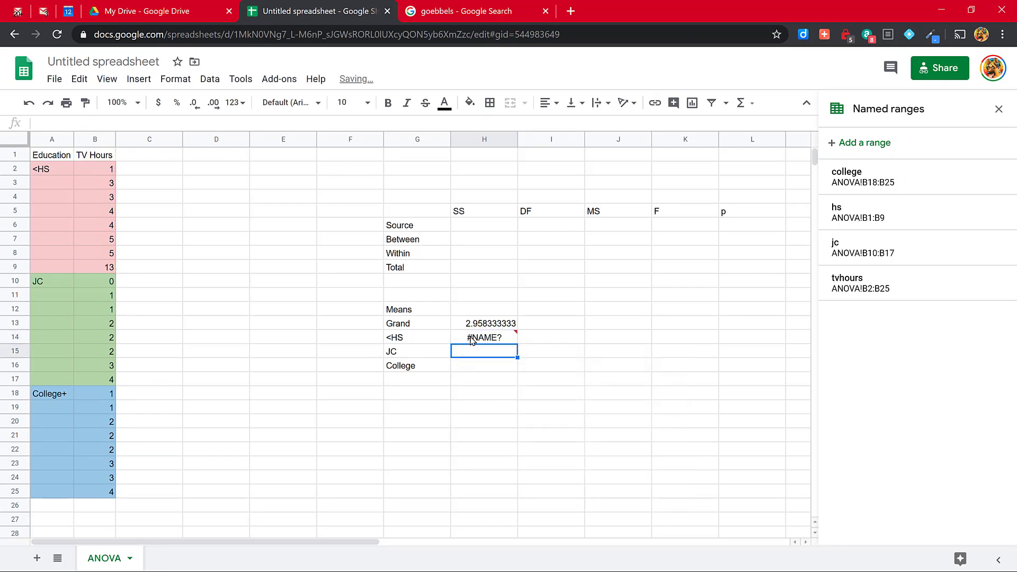
Step: Correct the misspelled function in the <HS mean cell H14 so the formula reads =AVERAGE(hs)
{"action": "left_click", "coordinate": [473, 340]}
{"action": "double_click", "coordinate": [473, 340]}
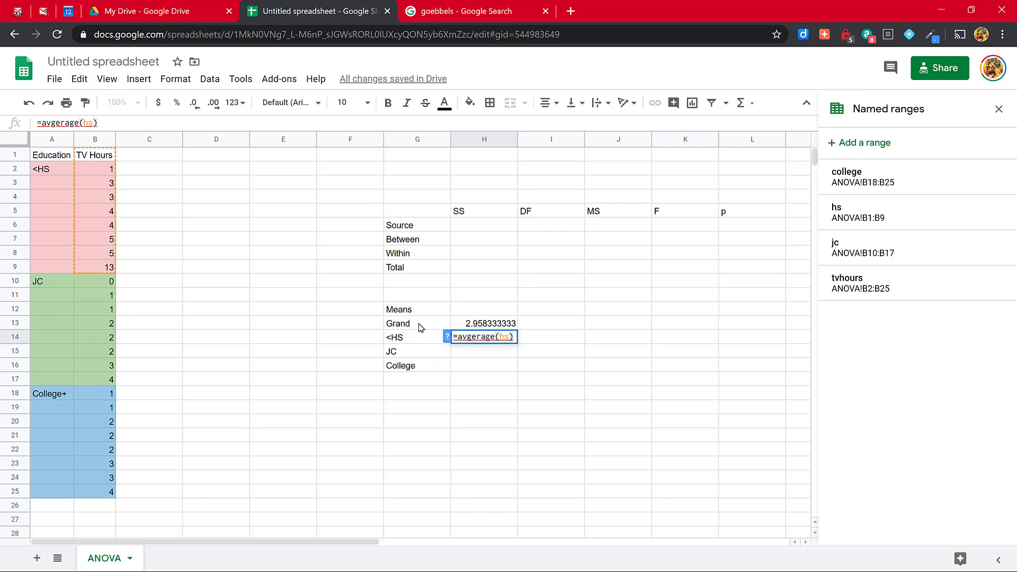
{"action": "left_click", "coordinate": [467, 336]}
{"action": "key", "text": "Delete"}
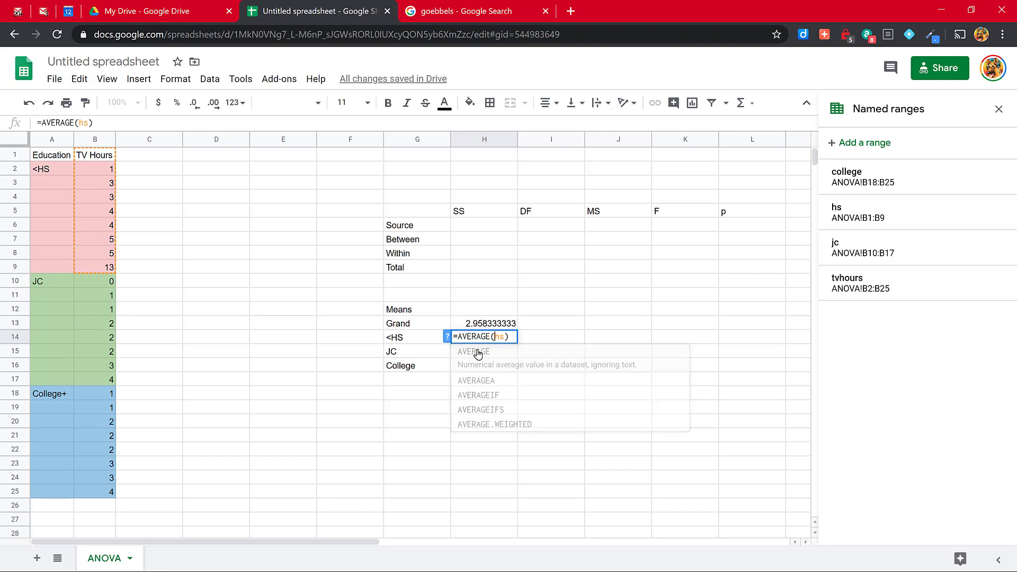
{"action": "key", "text": "Return"}
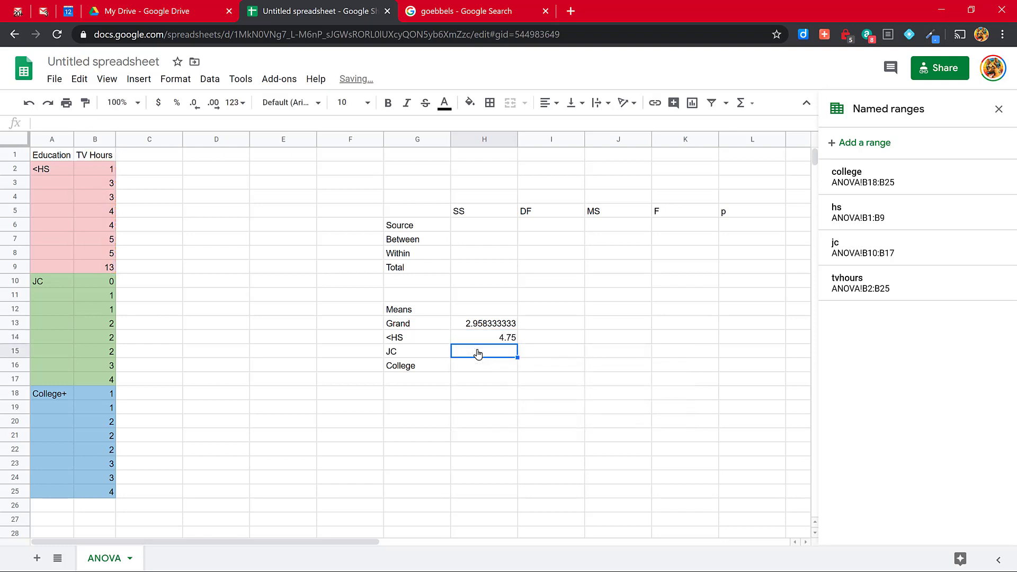
Step: Enter the formula =average(jc) in cell H15 for the JC group mean
{"action": "type", "text": "=aver"}
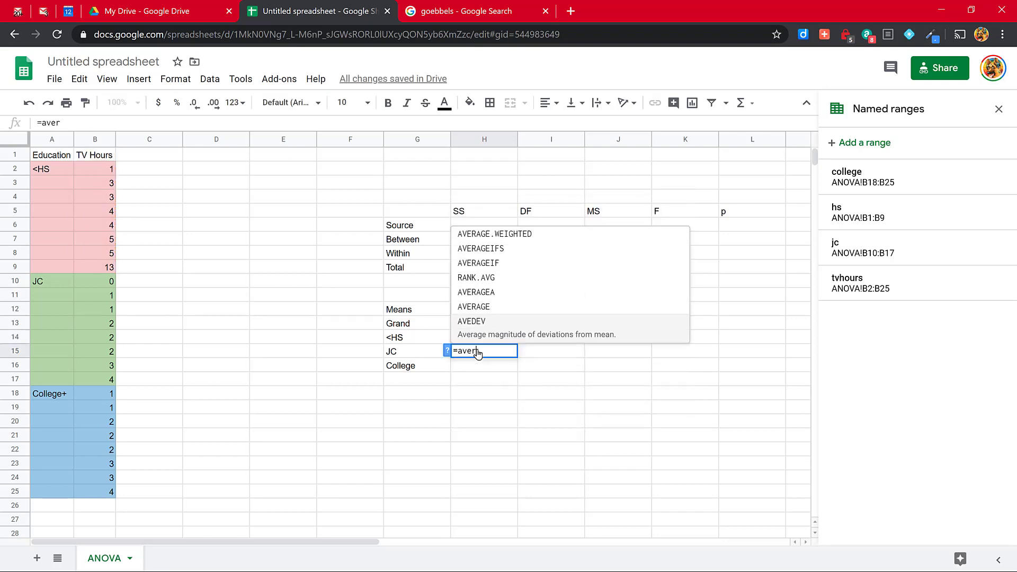
{"action": "type", "text": "ge("}
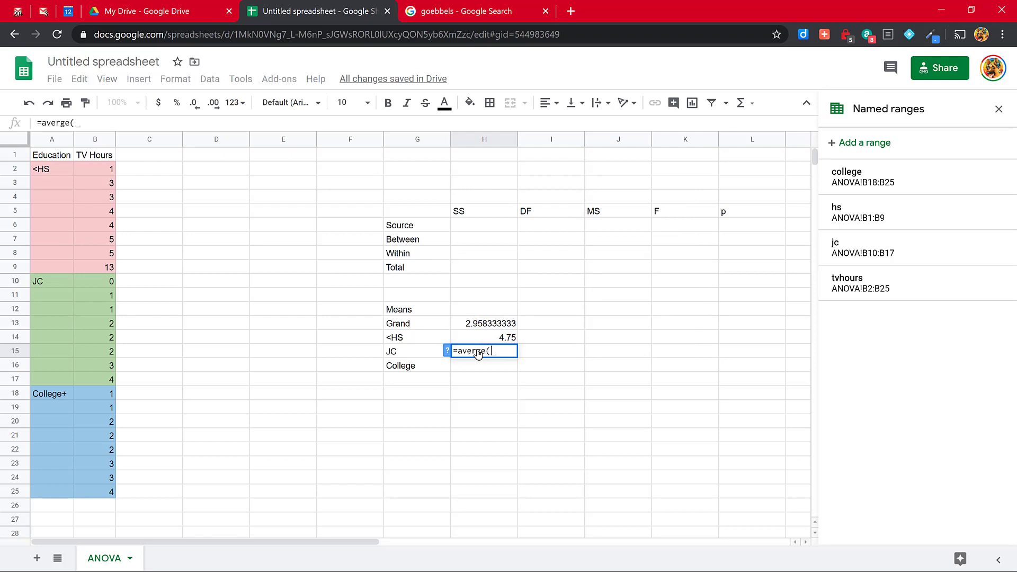
{"action": "key", "text": "BackSpace"}
{"action": "key", "text": "BackSpace"}
{"action": "key", "text": "BackSpace"}
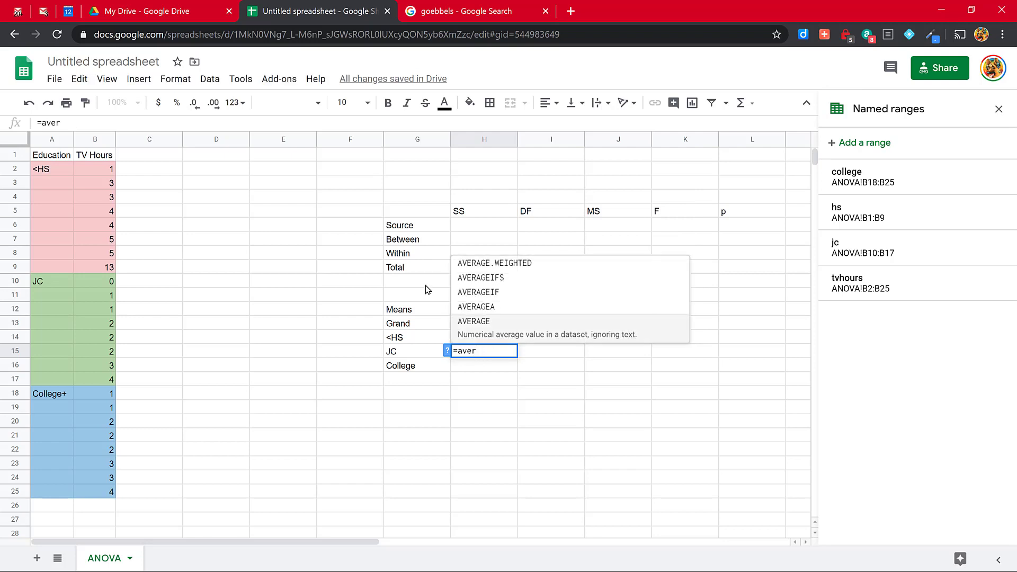
{"action": "type", "text": "age("}
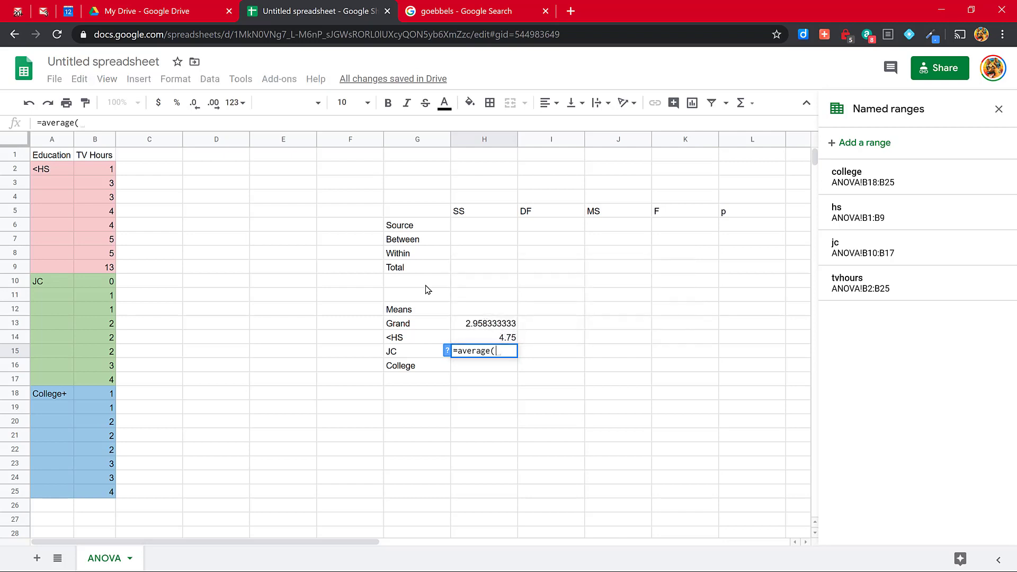
{"action": "type", "text": "jc)"}
{"action": "key", "text": "Return"}
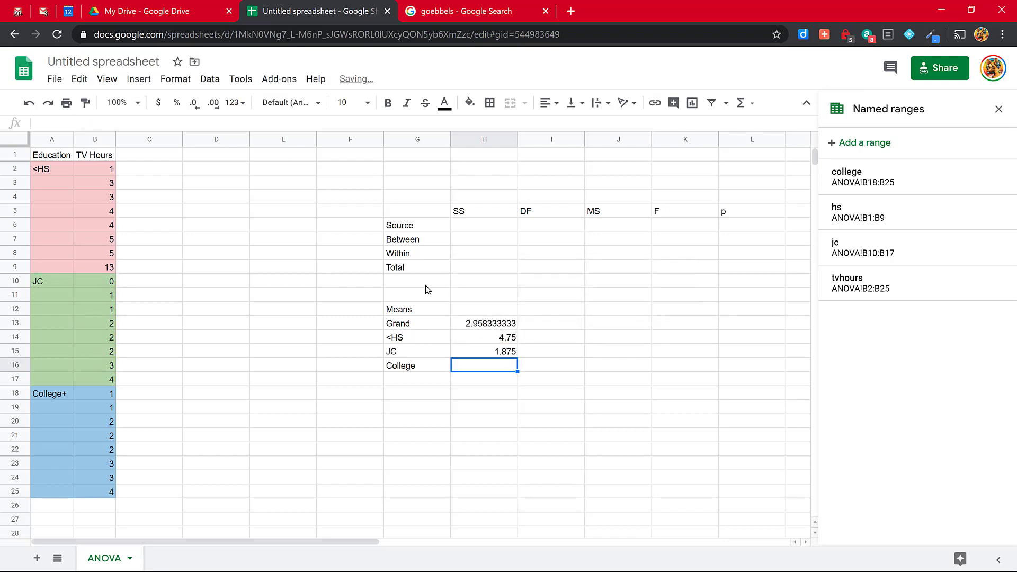
Step: Enter the formula =average(college) in cell H16 for the College group mean
{"action": "type", "text": "h"}
{"action": "key", "text": "BackSpace"}
{"action": "type", "text": "=a"}
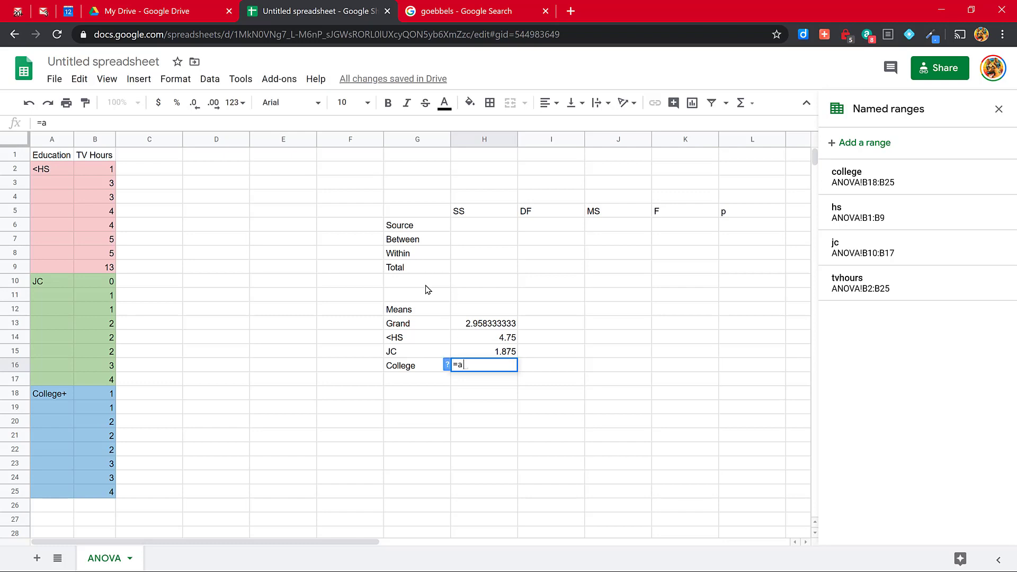
{"action": "type", "text": "verage(college"}
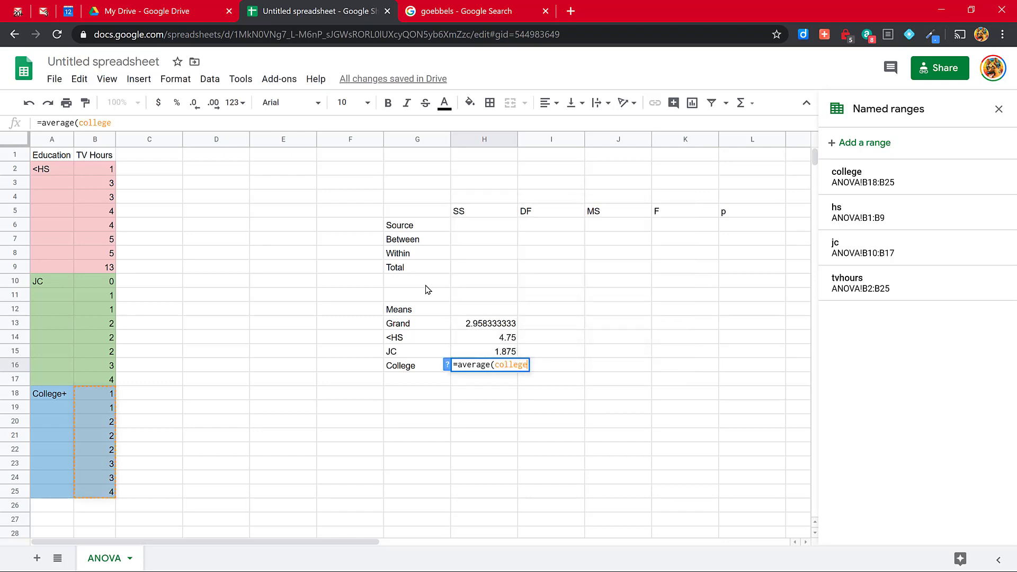
{"action": "type", "text": ")"}
{"action": "key", "text": "Return"}
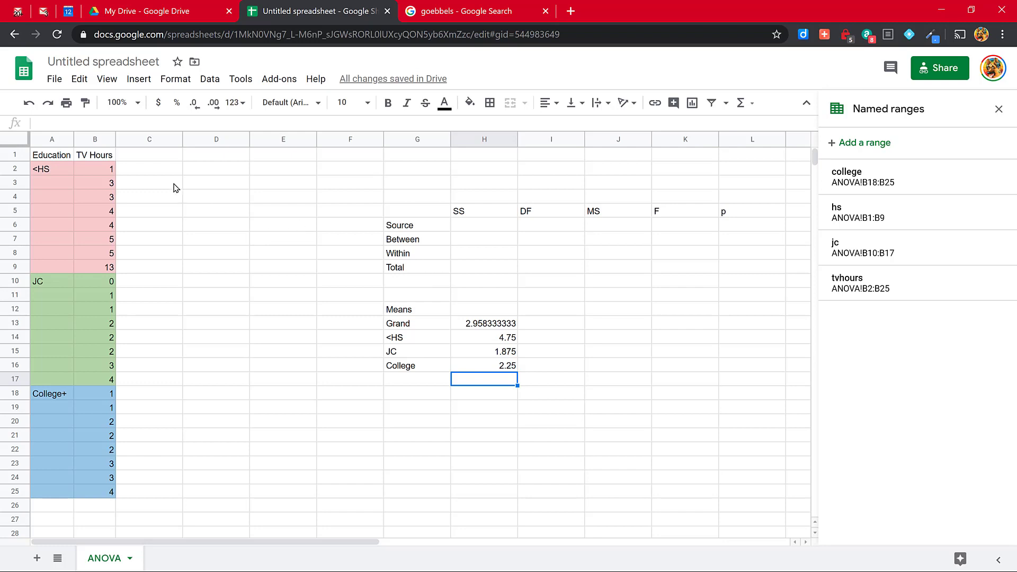
Step: Enter the squared deviation from the grand mean, =(B2-$H$13)^2, in cell C2 and fill it down through C25
{"action": "left_click", "coordinate": [150, 169]}
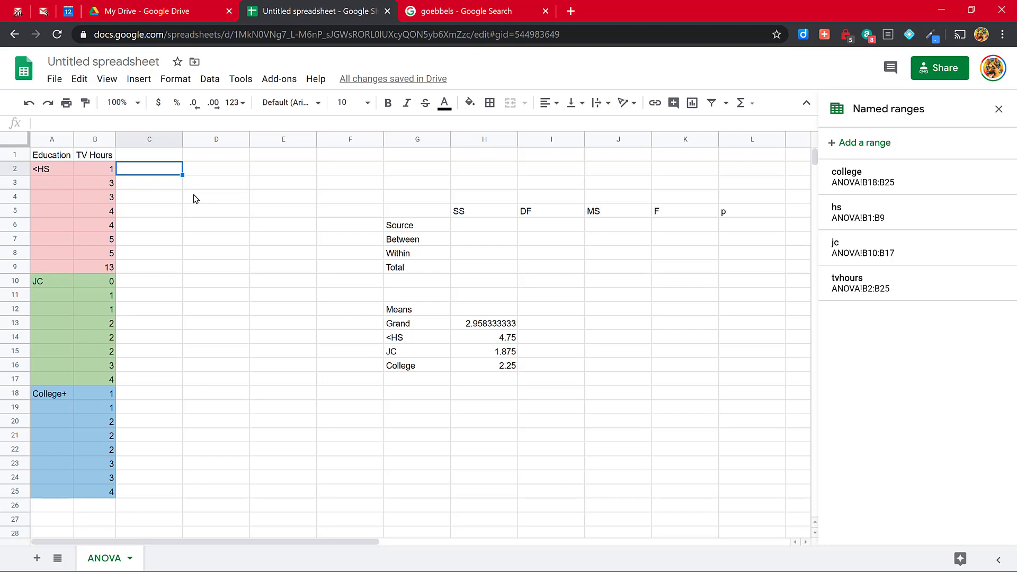
{"action": "type", "text": "="}
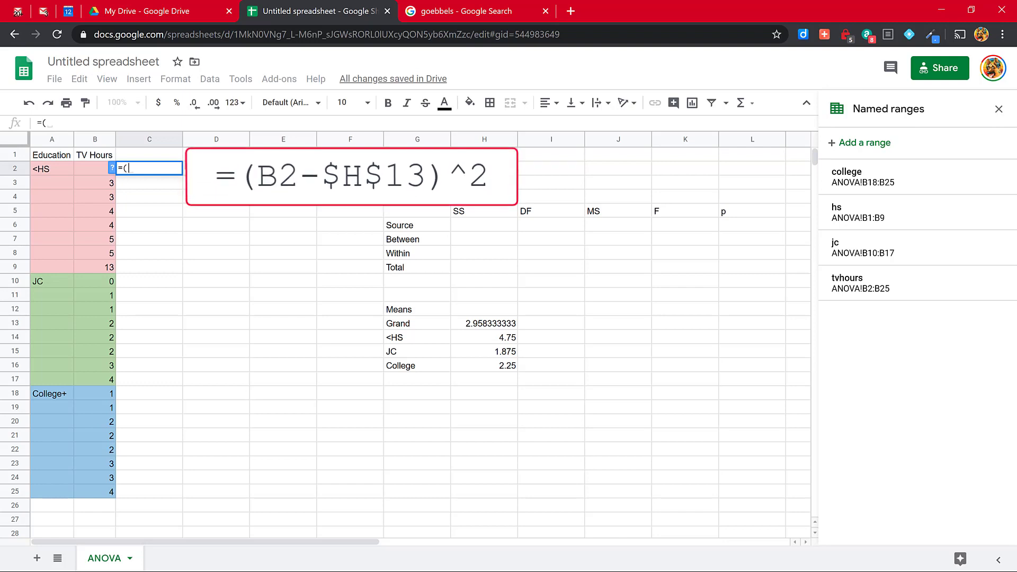
{"action": "type", "text": "("}
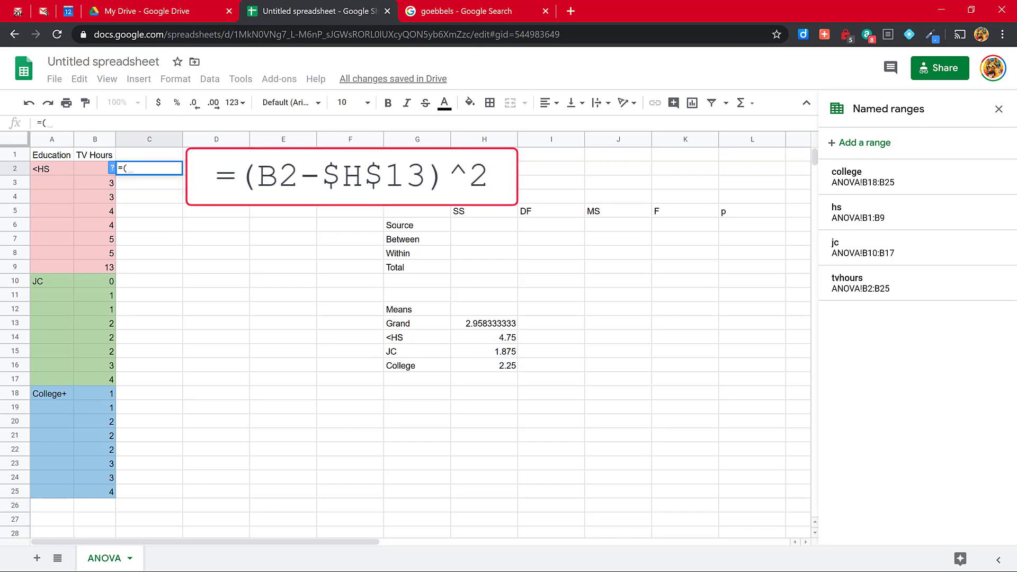
{"action": "type", "text": "B2"}
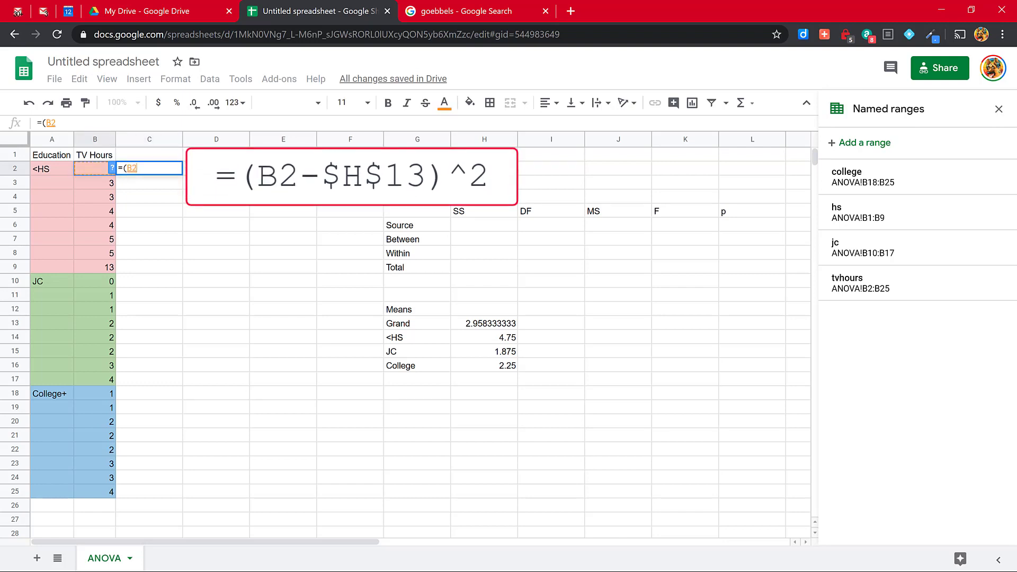
{"action": "type", "text": "-"}
{"action": "left_click", "coordinate": [488, 328]}
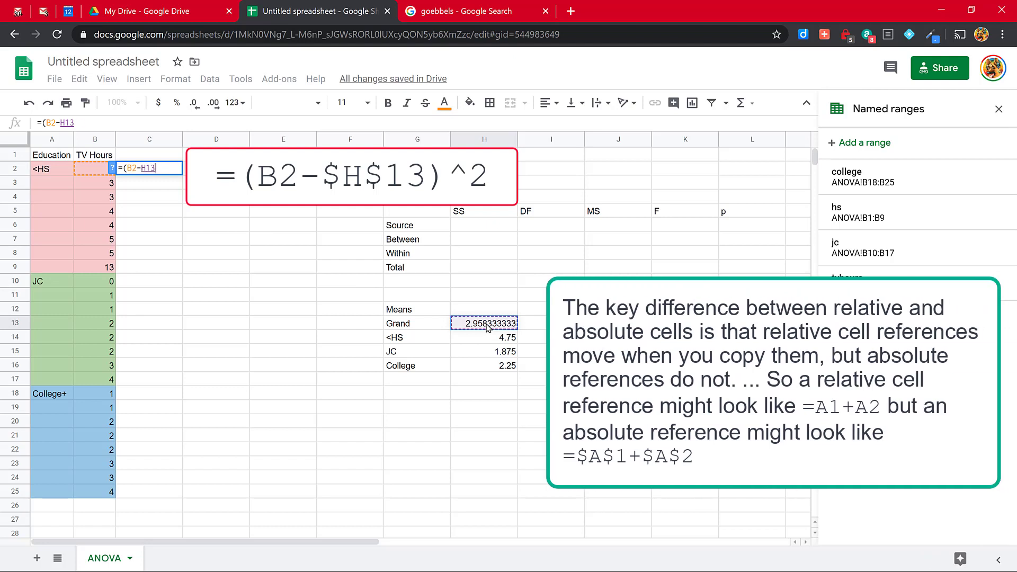
{"action": "key", "text": "F4"}
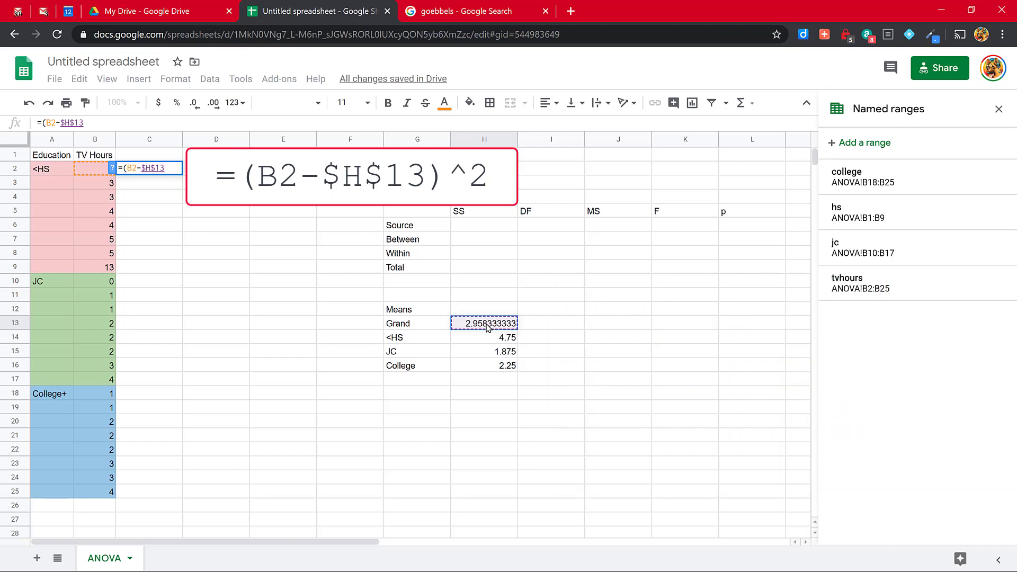
{"action": "type", "text": ")"}
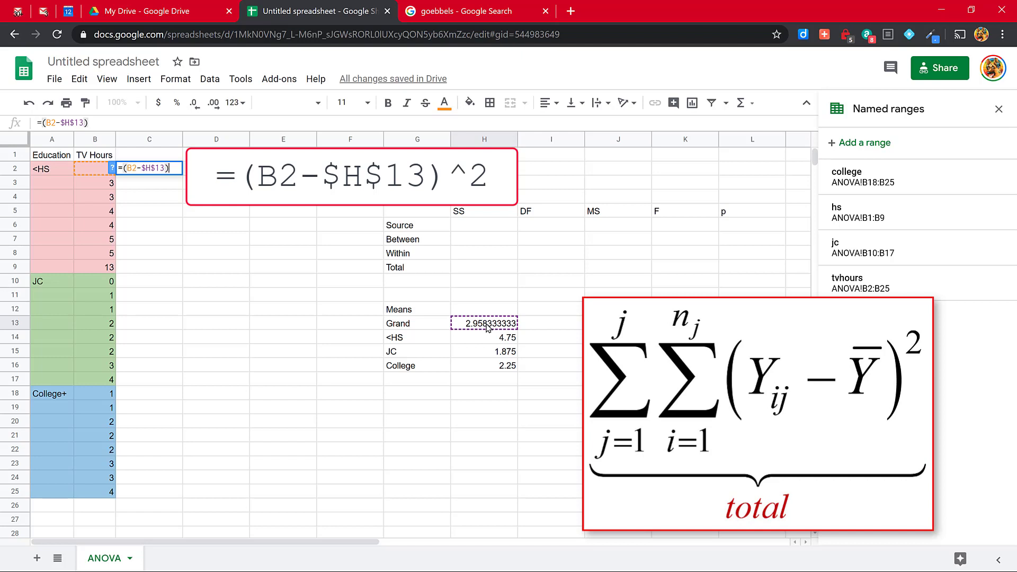
{"action": "type", "text": "^2"}
{"action": "key", "text": "Return"}
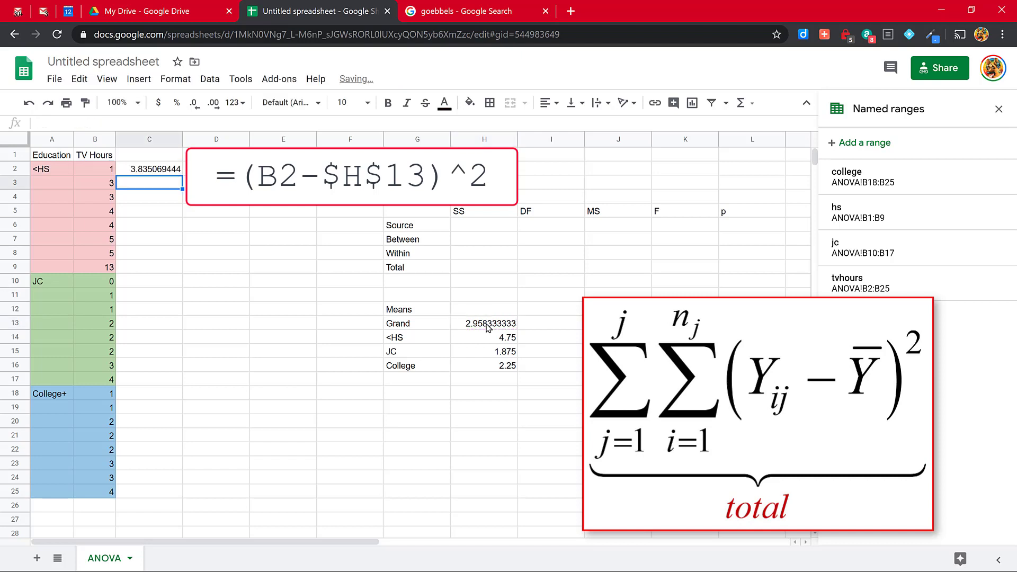
{"action": "left_click", "coordinate": [151, 170]}
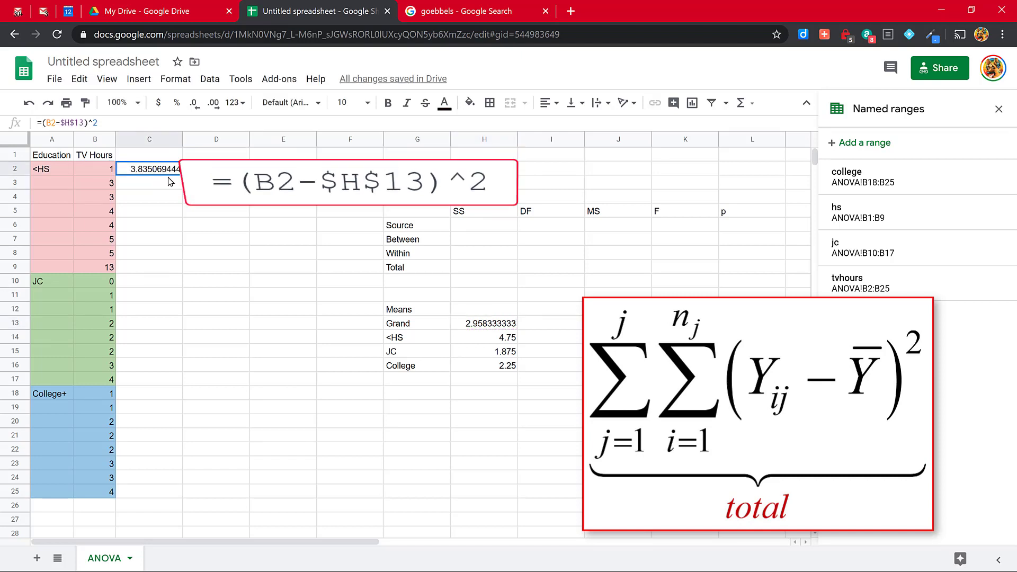
{"action": "left_click_drag", "start_coordinate": [183, 180], "coordinate": [171, 496]}
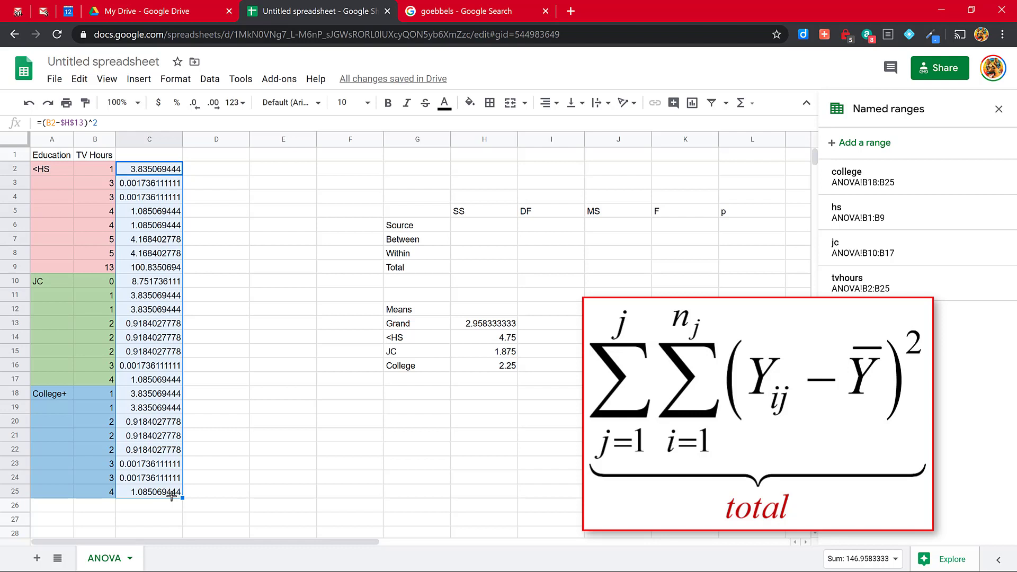
Step: Enter =sum(C2:C25) in cell H9 for the total sum of squares
{"action": "left_click", "coordinate": [469, 270]}
{"action": "type", "text": "="}
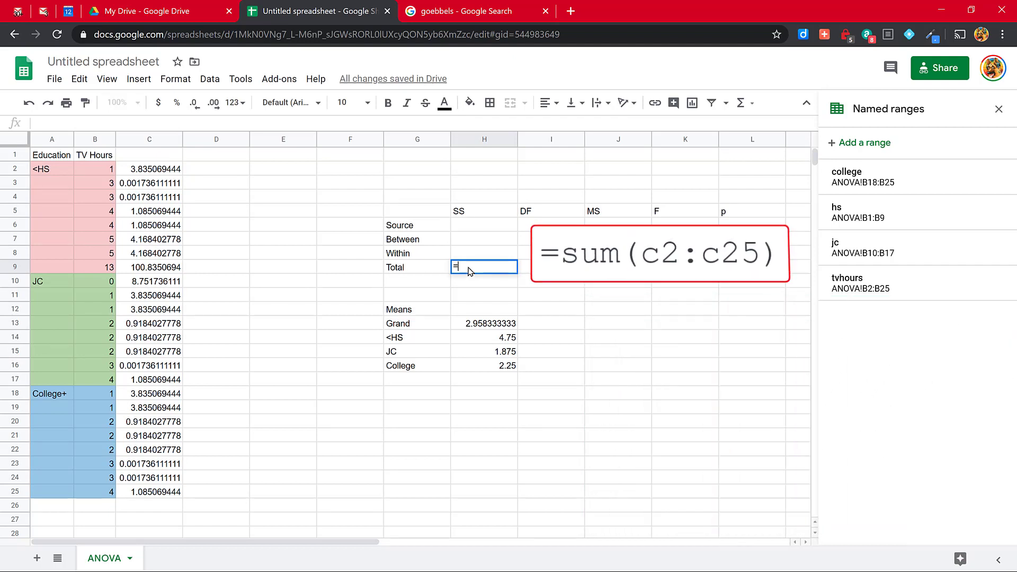
{"action": "type", "text": "sum"}
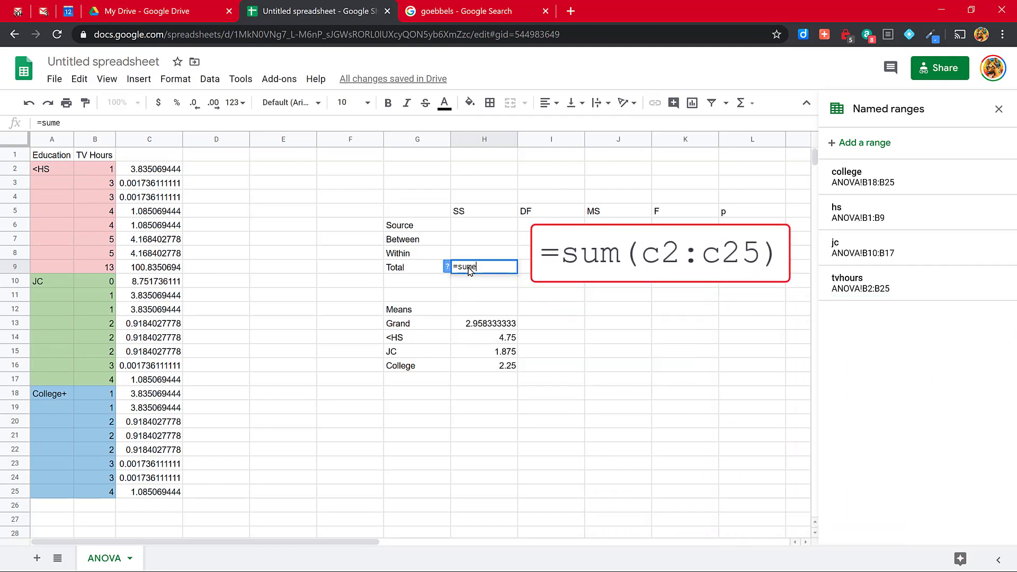
{"action": "type", "text": "("}
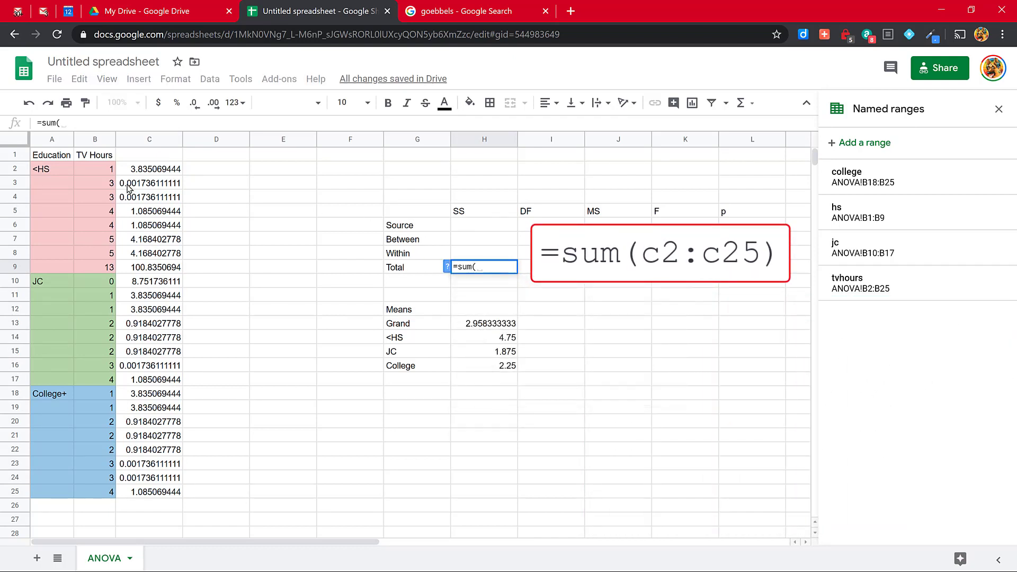
{"action": "left_click_drag", "start_coordinate": [144, 169], "coordinate": [155, 494]}
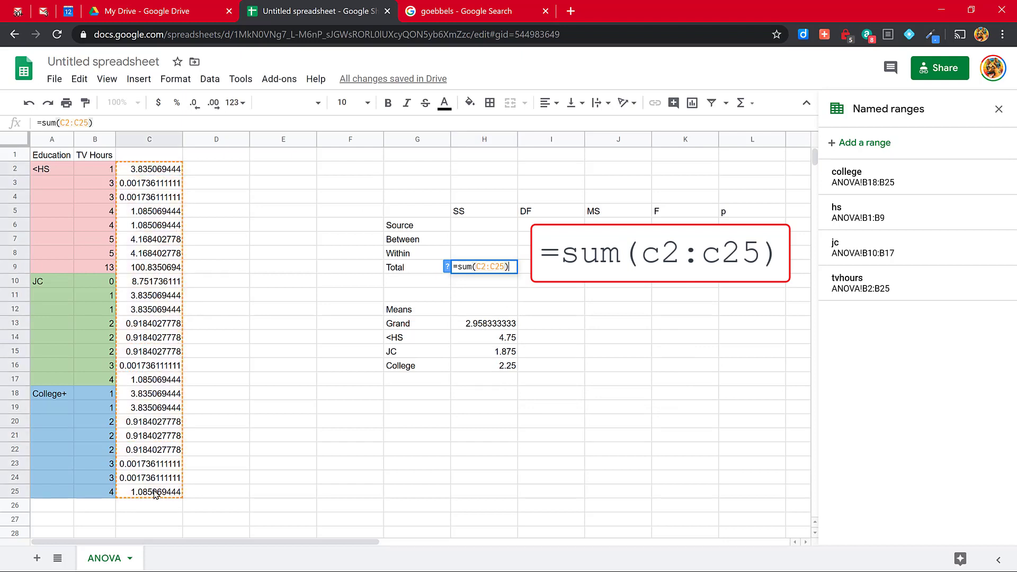
{"action": "key", "text": "Return"}
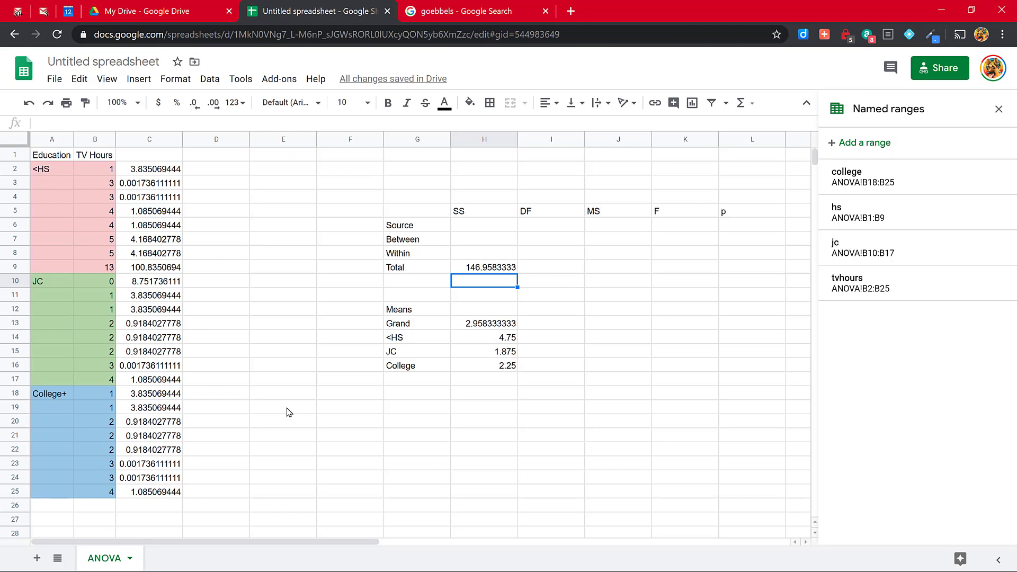
Step: Enter the squared deviation from the <HS group mean, =(B2-$H$14)^2, in cell D2
{"action": "left_click", "coordinate": [202, 171]}
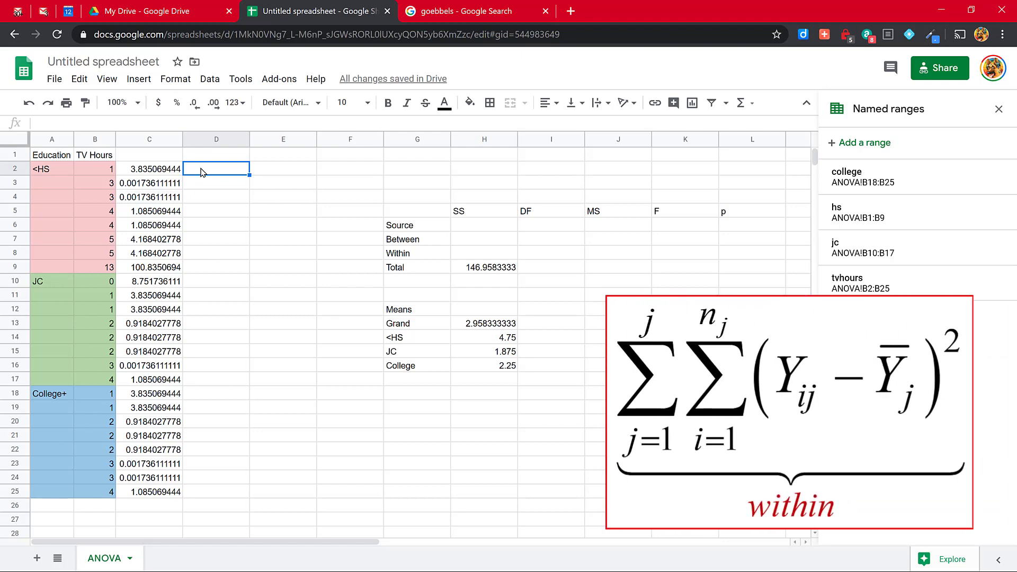
{"action": "type", "text": "=("}
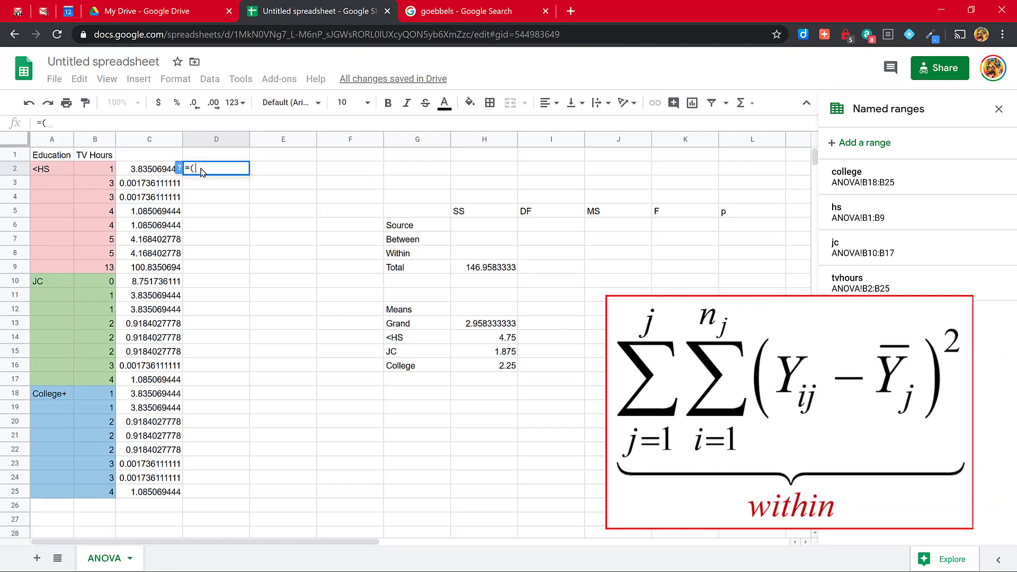
{"action": "type", "text": "B2"}
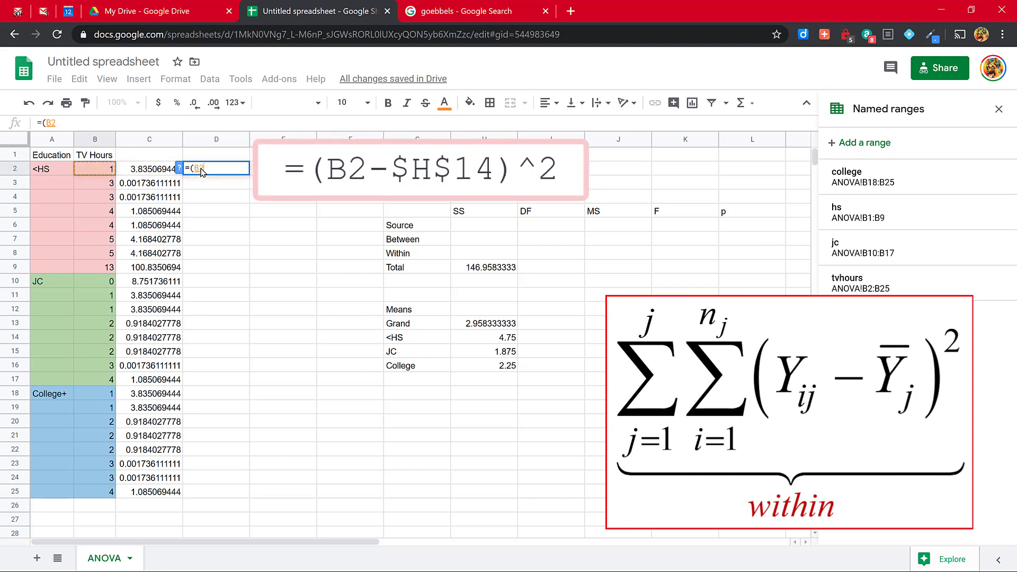
{"action": "type", "text": "-"}
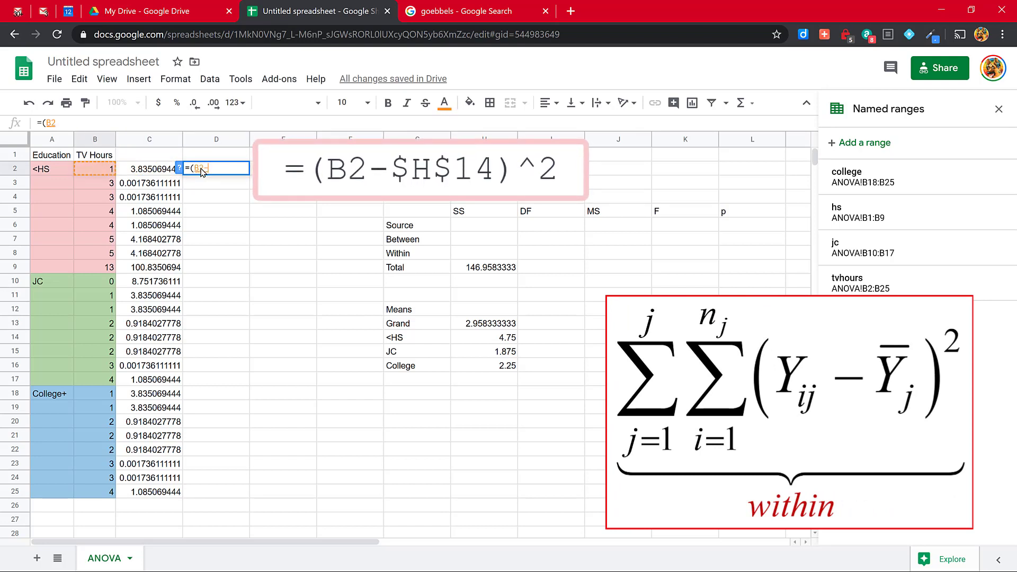
{"action": "left_click", "coordinate": [501, 343]}
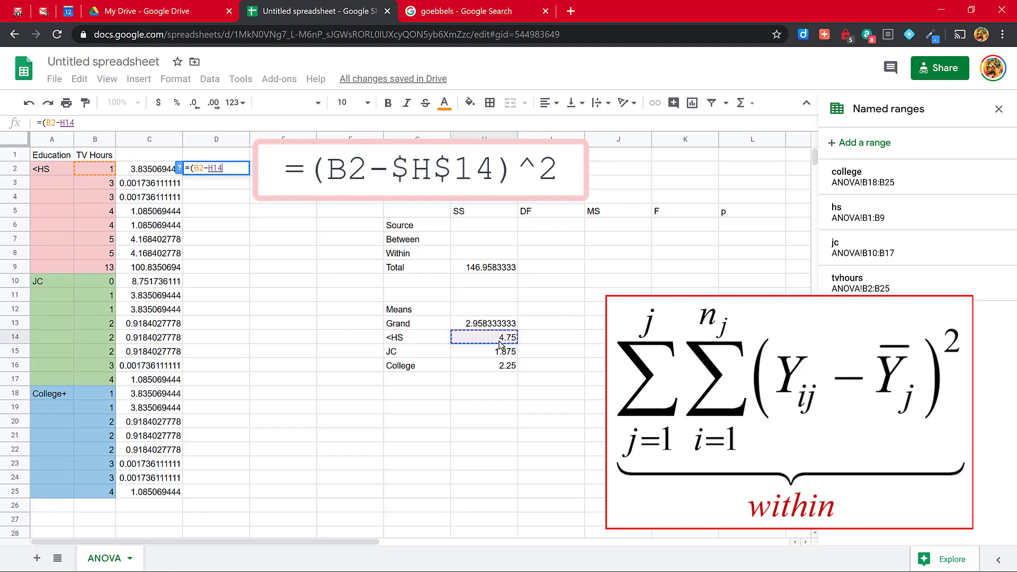
{"action": "key", "text": "F4"}
{"action": "type", "text": ")^"}
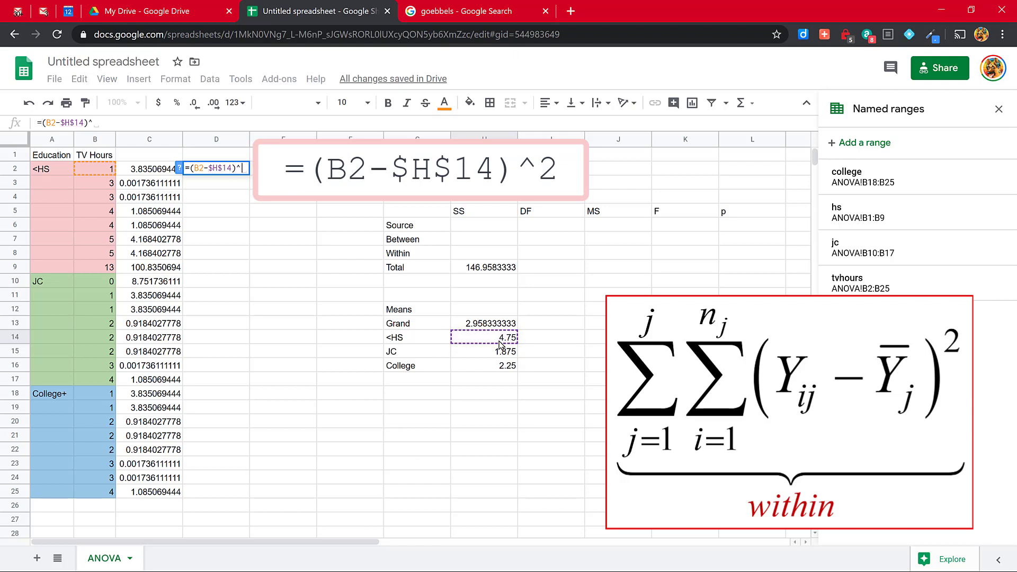
{"action": "type", "text": "2"}
{"action": "key", "text": "Return"}
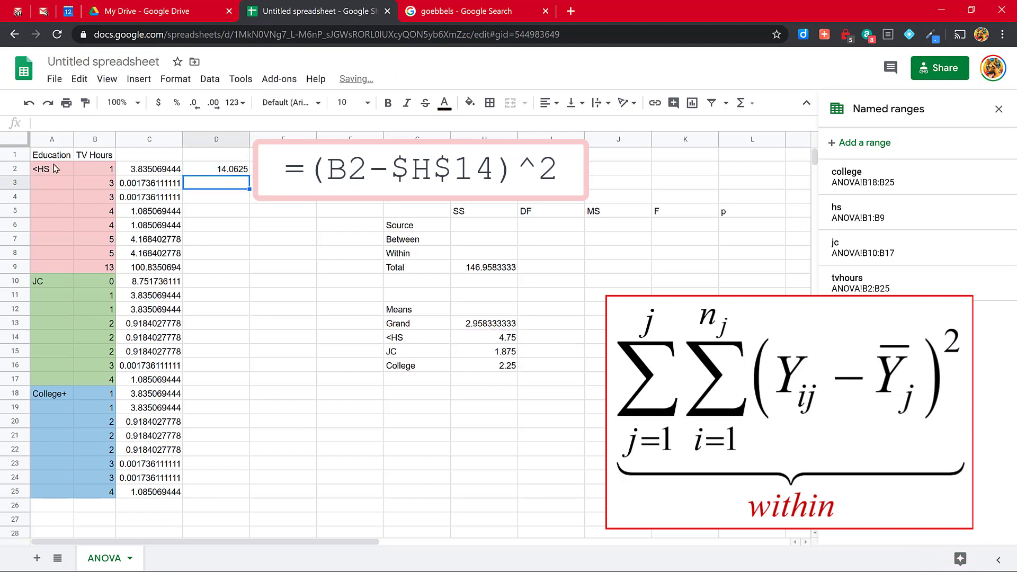
Step: Fill the D2 formula down through D9 to cover all rows of the <HS group
{"action": "left_click", "coordinate": [207, 170]}
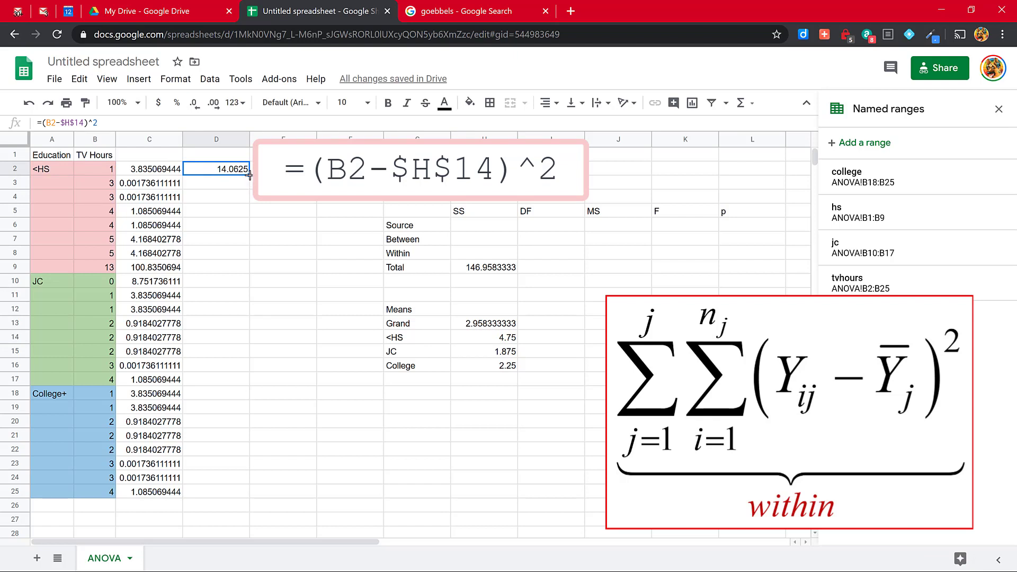
{"action": "left_click_drag", "start_coordinate": [248, 175], "coordinate": [252, 200]}
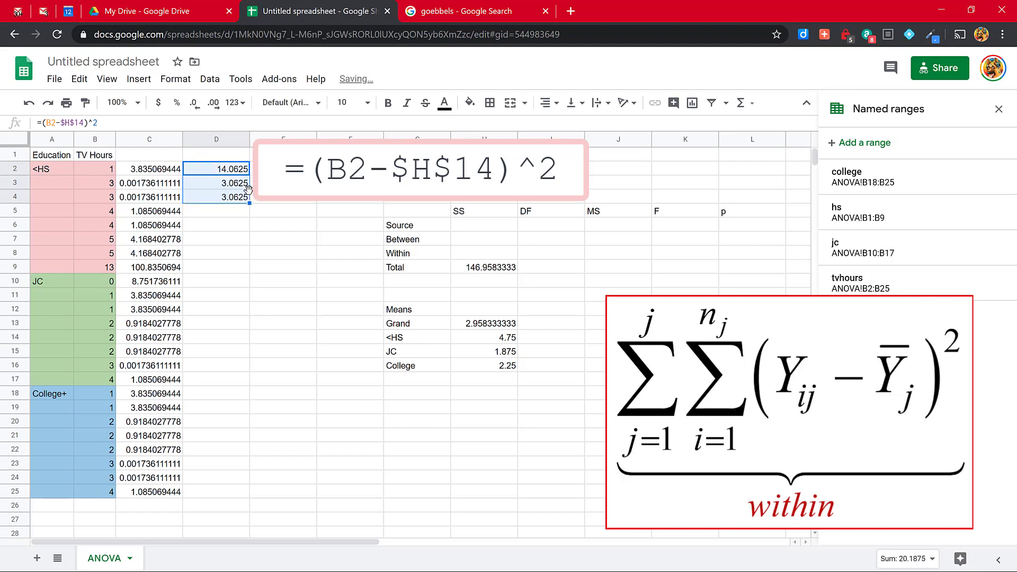
{"action": "key", "text": "ctrl+z"}
{"action": "left_click_drag", "start_coordinate": [247, 174], "coordinate": [242, 268]}
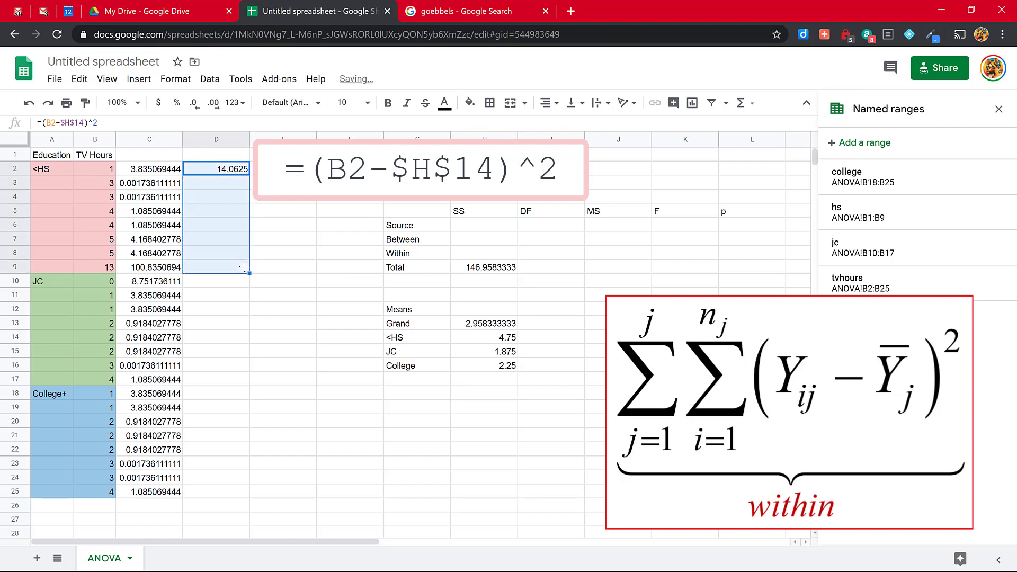
Step: Enter the squared deviation from the JC group mean, =(B10-$H$15)^2, in cell D10 and fill it down through D17
{"action": "left_click", "coordinate": [223, 287]}
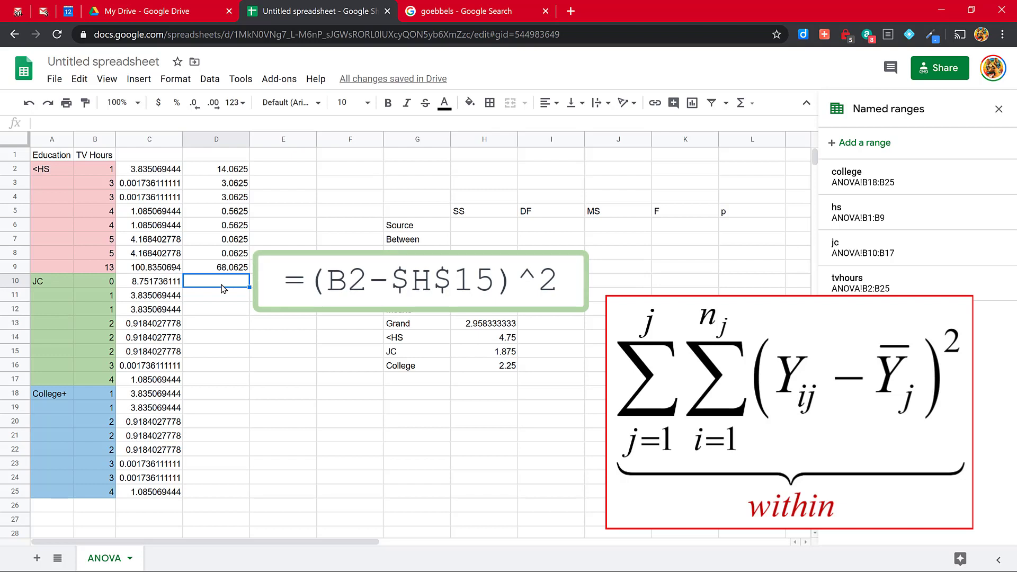
{"action": "type", "text": "=("}
{"action": "key", "text": "Left"}
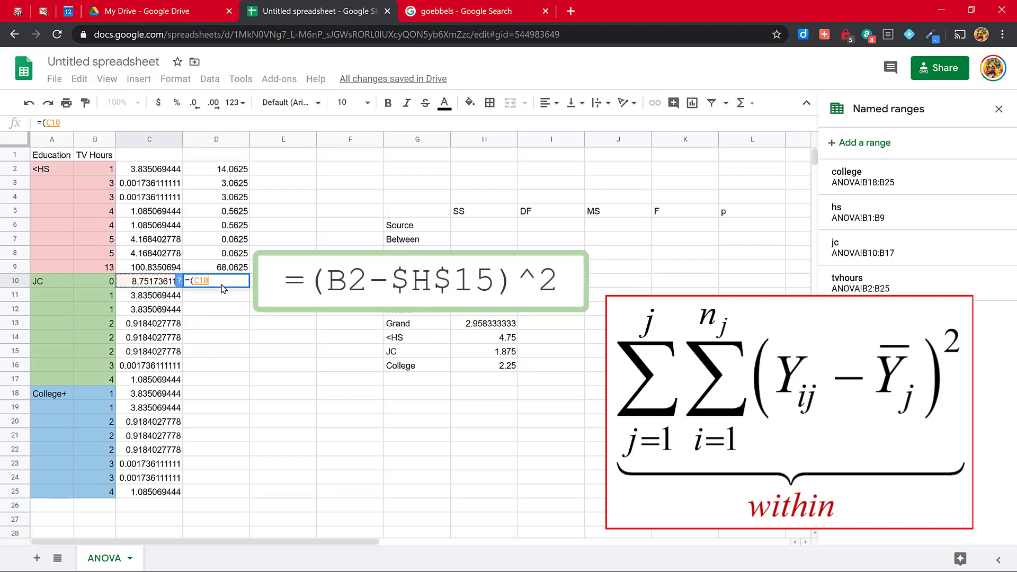
{"action": "key", "text": "Left"}
{"action": "type", "text": "-"}
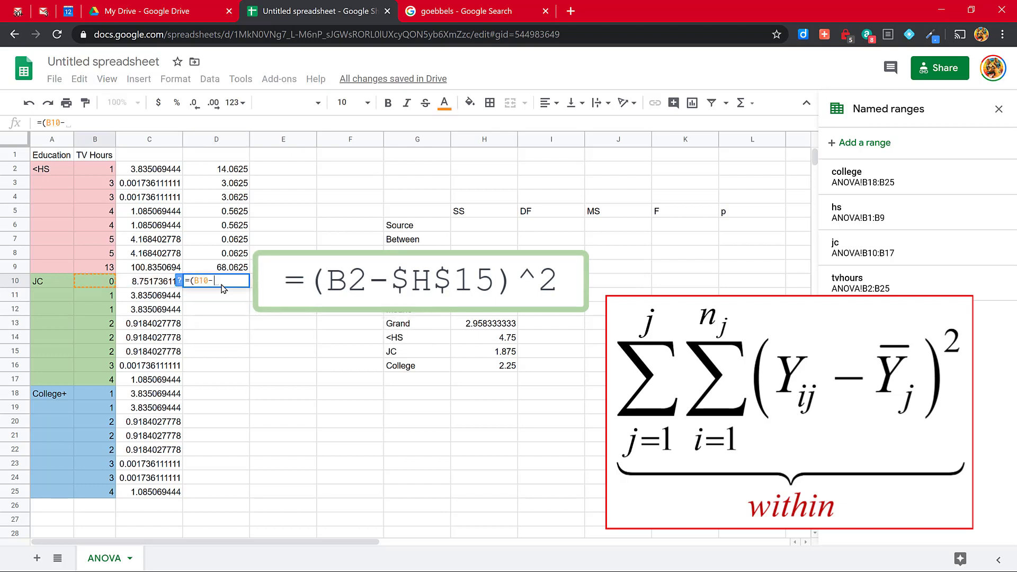
{"action": "left_click", "coordinate": [499, 354]}
{"action": "key", "text": "F4"}
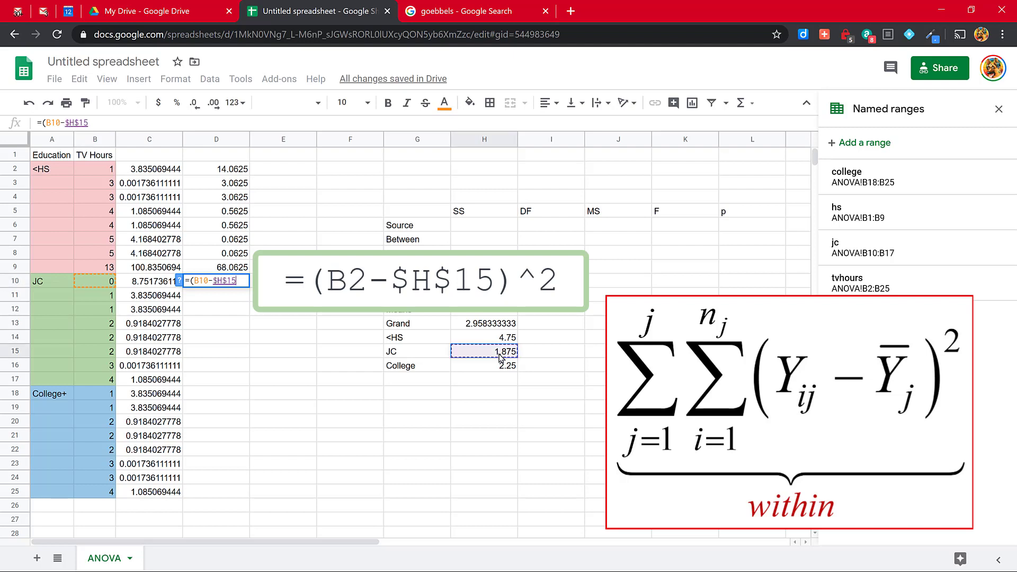
{"action": "type", "text": ")^2"}
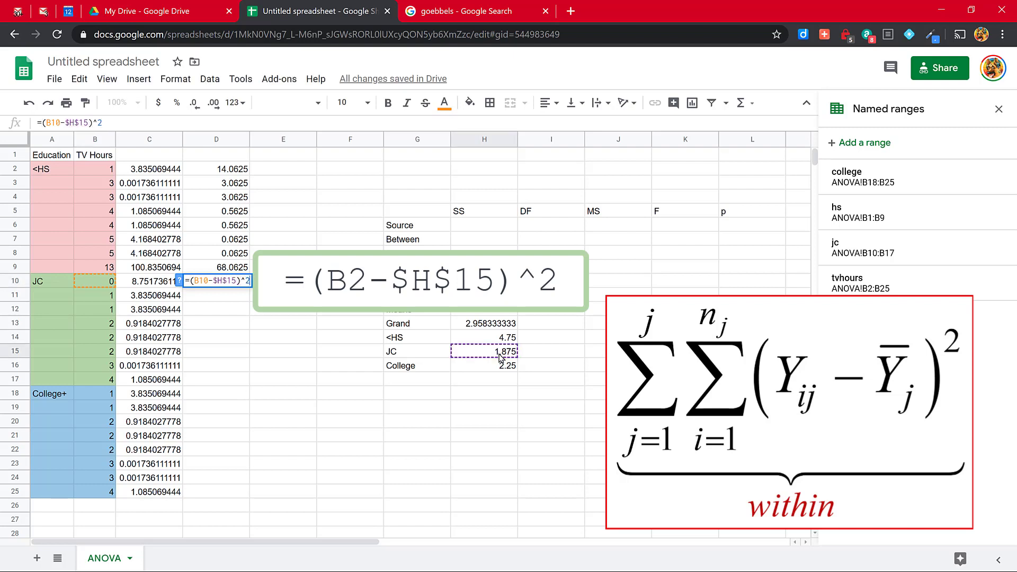
{"action": "key", "text": "Return"}
{"action": "left_click", "coordinate": [236, 278]}
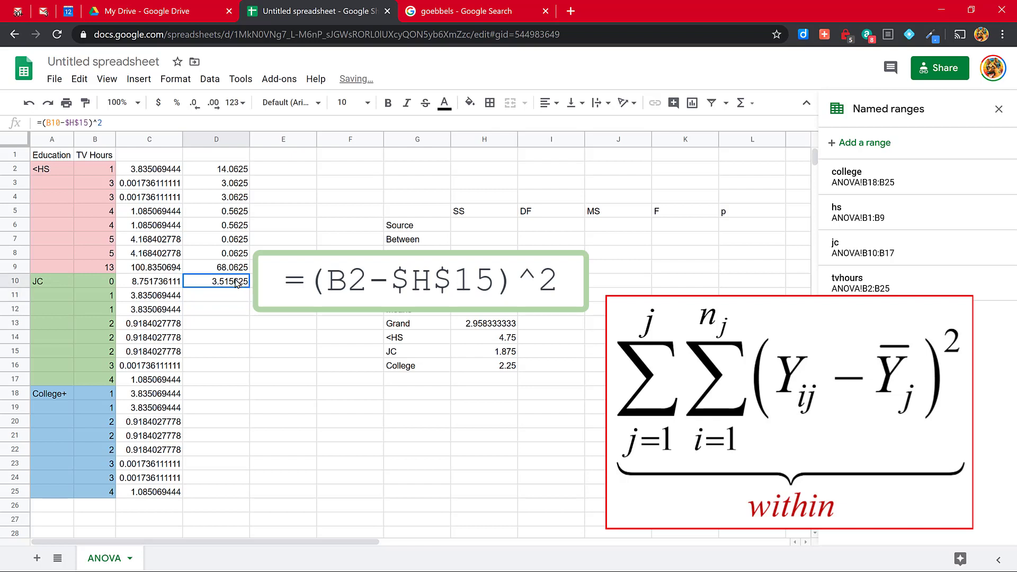
{"action": "left_click_drag", "start_coordinate": [248, 285], "coordinate": [240, 382]}
Step: Enter the squared deviation from the College group mean, =(B18-$H$16)^2, in cell D18 and fill it down through D25
{"action": "left_click", "coordinate": [208, 395]}
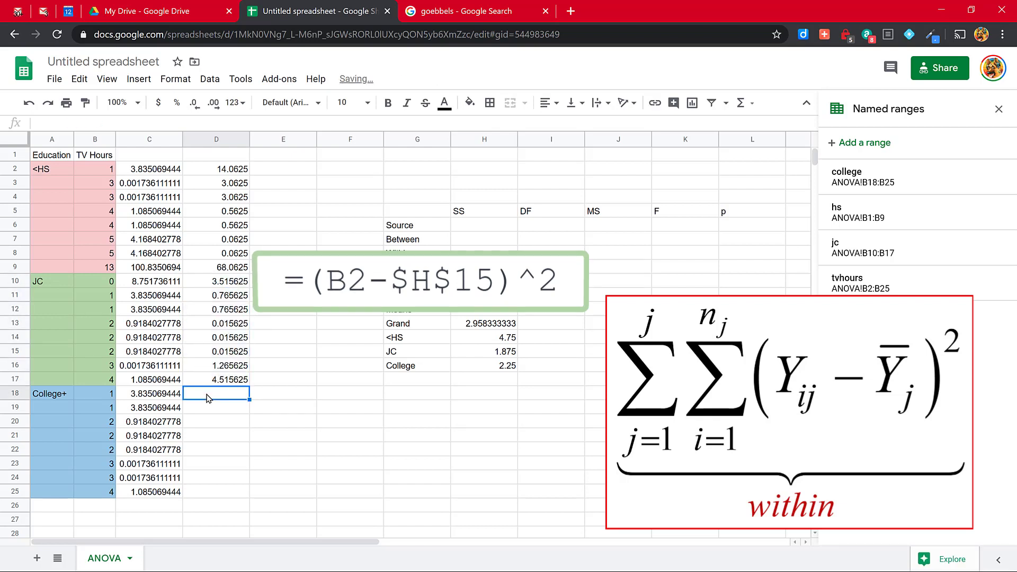
{"action": "type", "text": "=("}
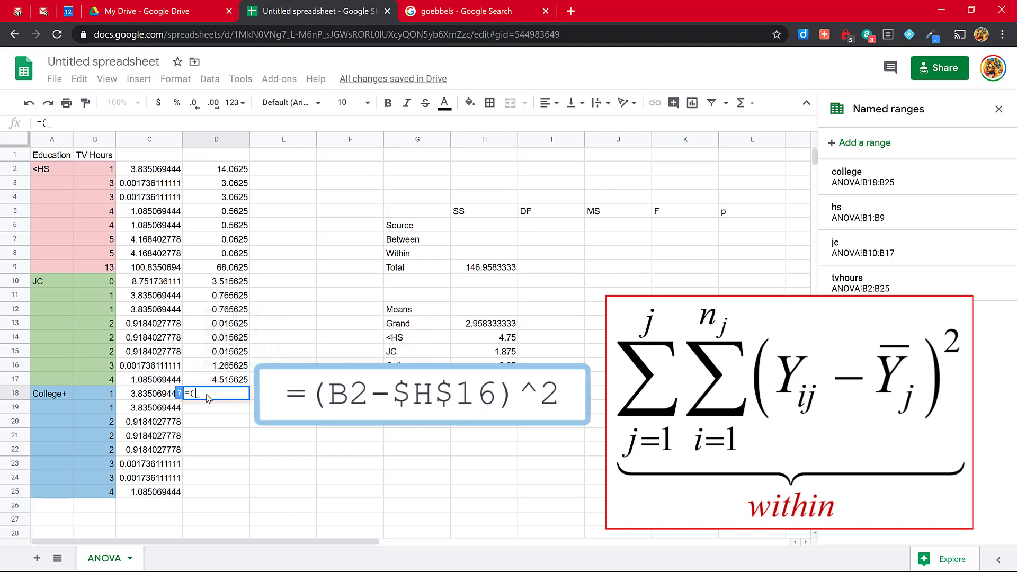
{"action": "left_click", "coordinate": [98, 398]}
{"action": "type", "text": "-"}
{"action": "left_click", "coordinate": [482, 364]}
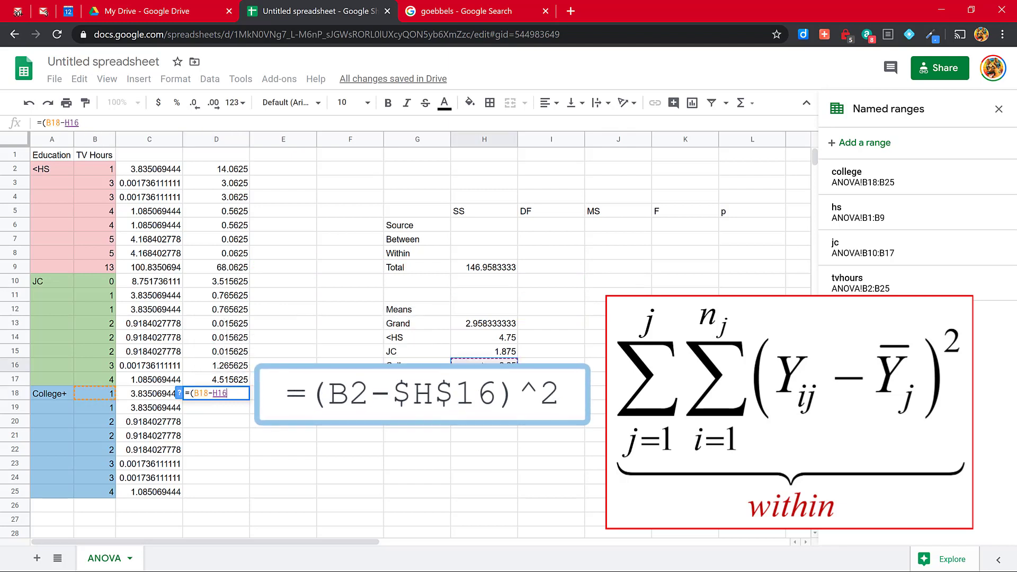
{"action": "key", "text": "F4"}
{"action": "type", "text": ")^2"}
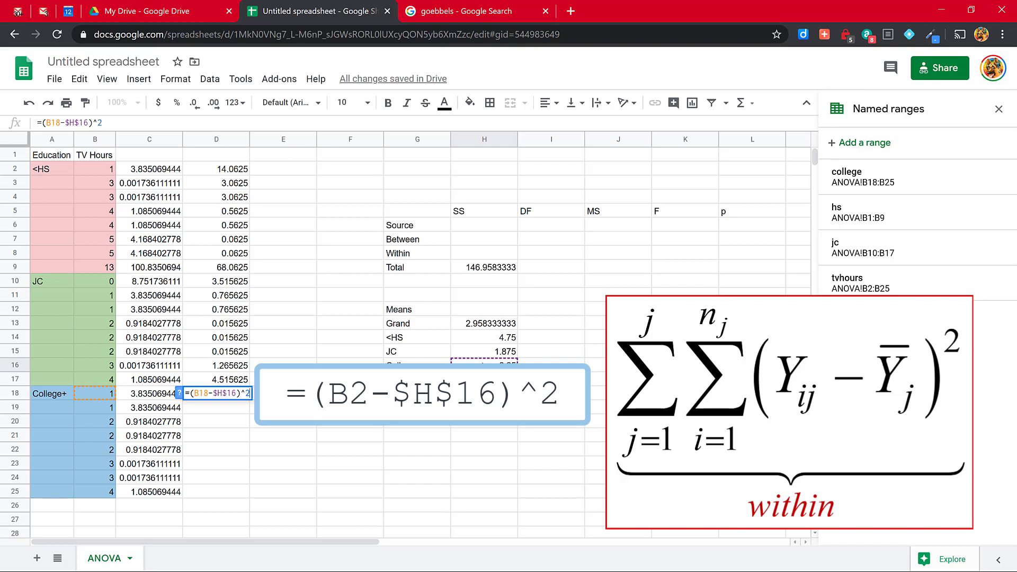
{"action": "key", "text": "Return"}
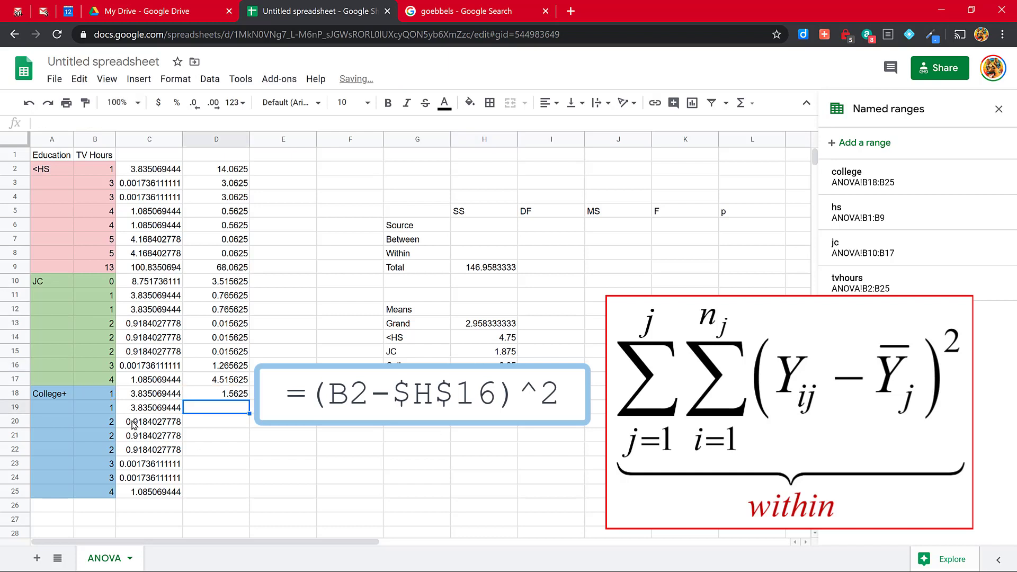
{"action": "left_click", "coordinate": [223, 398]}
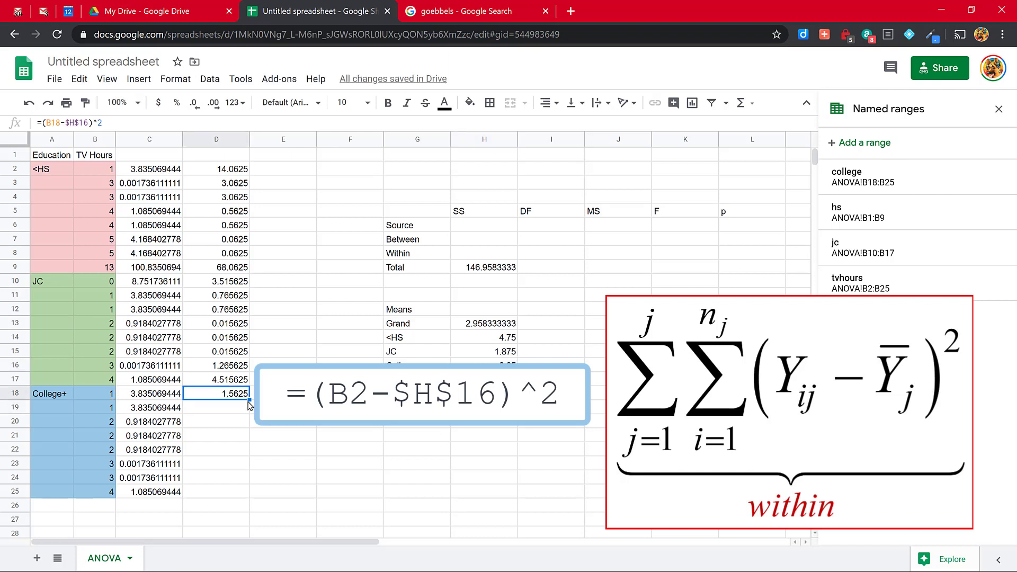
{"action": "left_click_drag", "start_coordinate": [249, 399], "coordinate": [236, 494]}
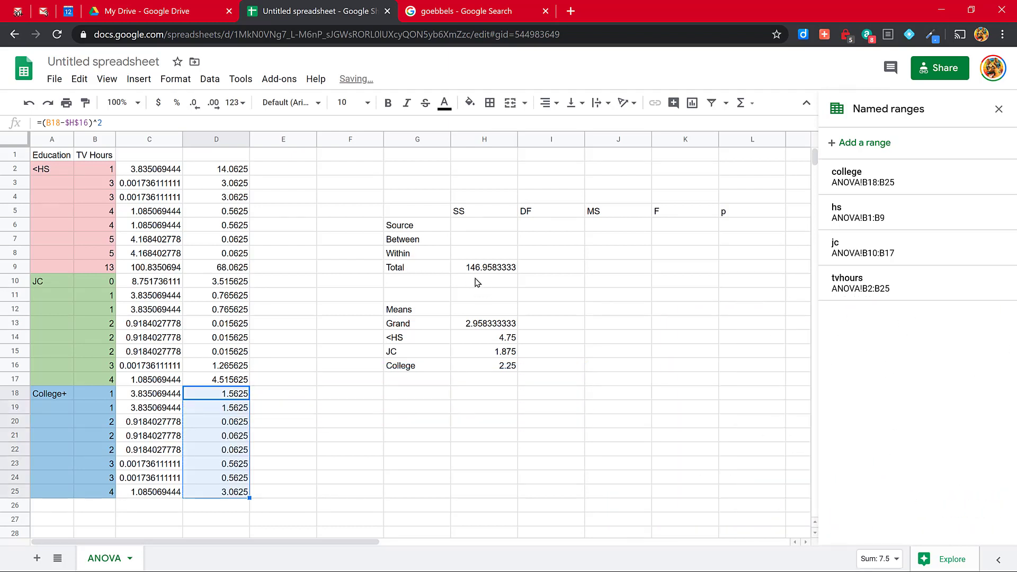
Step: Enter =sum(D2:D25) in cell H8 for the within-groups sum of squares
{"action": "left_click", "coordinate": [461, 257]}
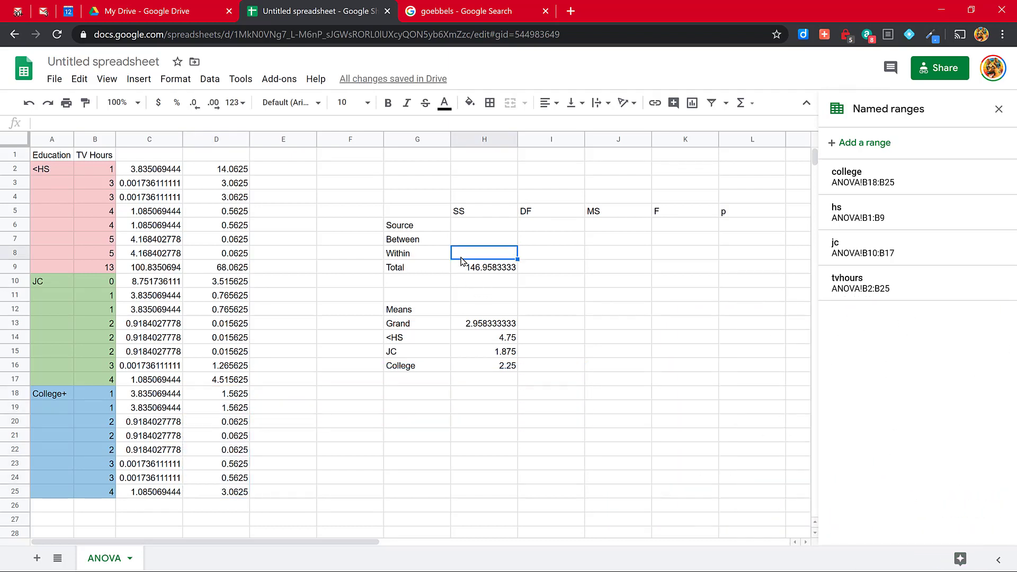
{"action": "type", "text": "="}
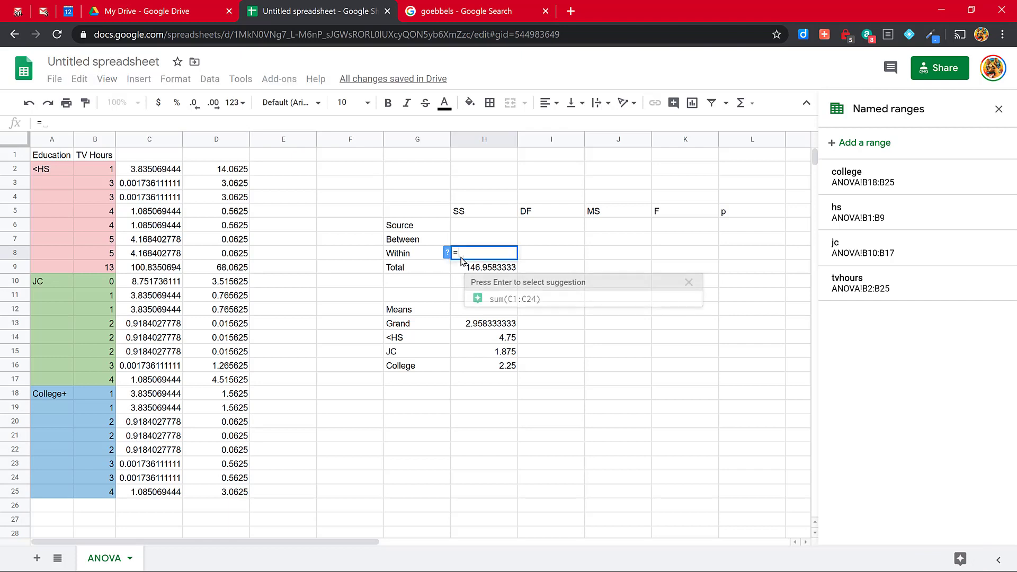
{"action": "type", "text": "sum("}
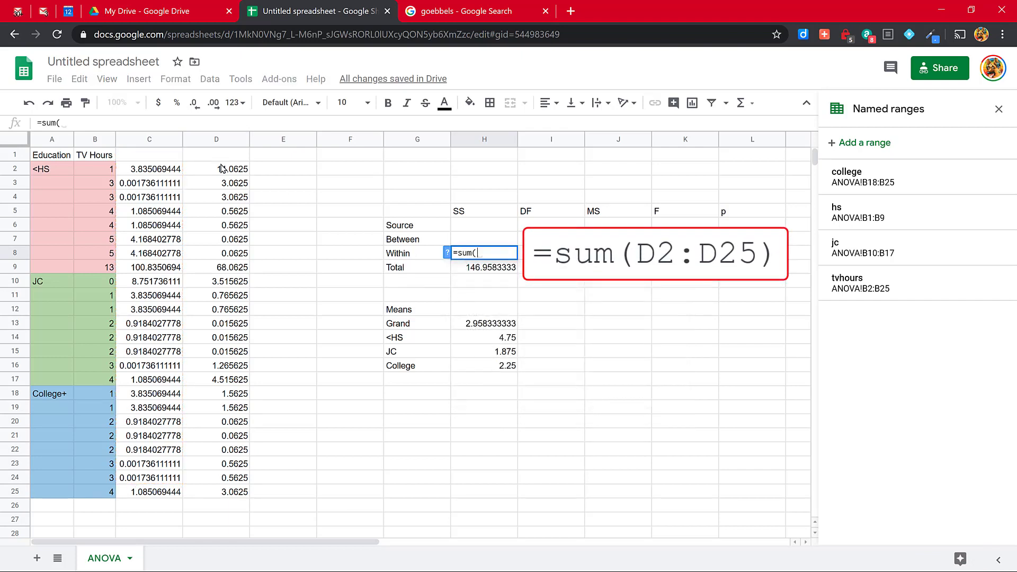
{"action": "left_click_drag", "start_coordinate": [221, 169], "coordinate": [231, 501]}
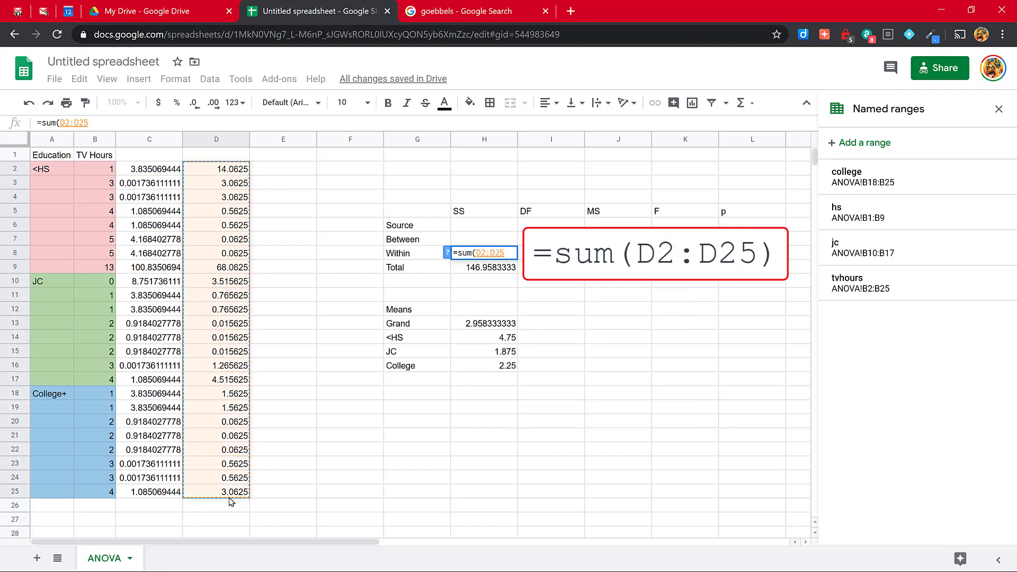
{"action": "key", "text": "Return"}
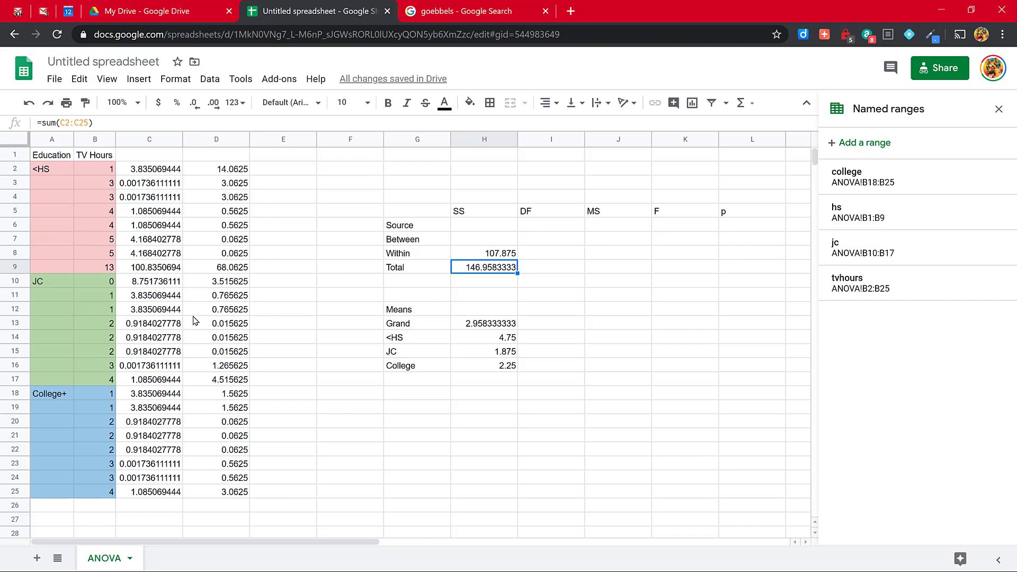
Step: Hide columns C and D, which hold the squared deviations
{"action": "left_click", "coordinate": [137, 140]}
{"action": "left_click_drag", "start_coordinate": [182, 147], "coordinate": [228, 158]}
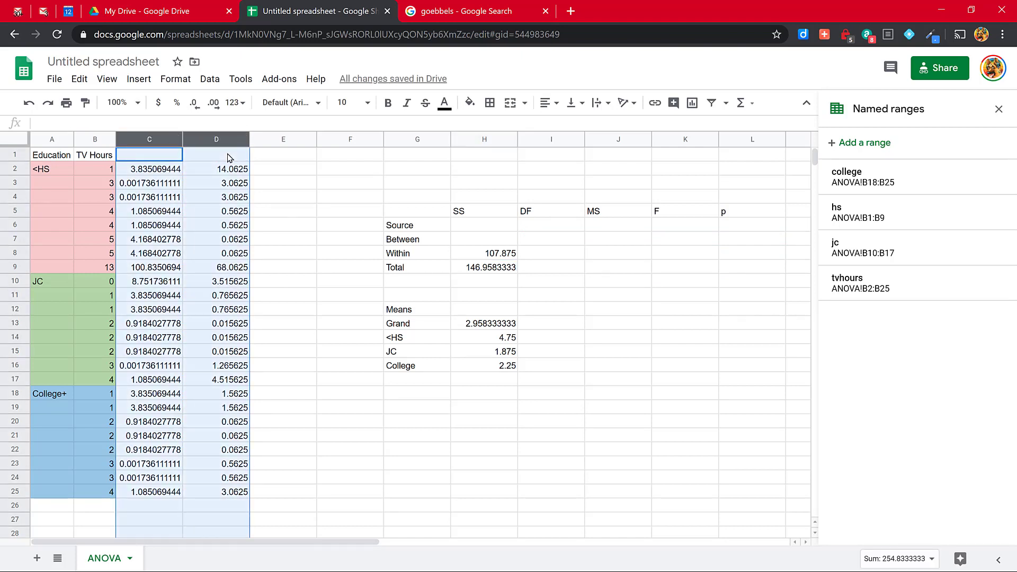
{"action": "right_click", "coordinate": [243, 144]}
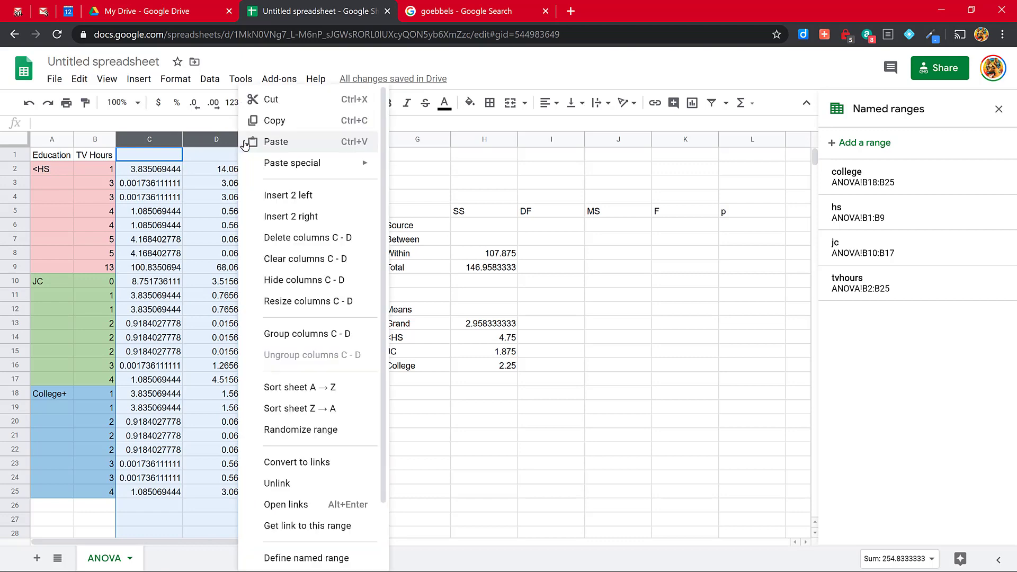
{"action": "left_click", "coordinate": [298, 280]}
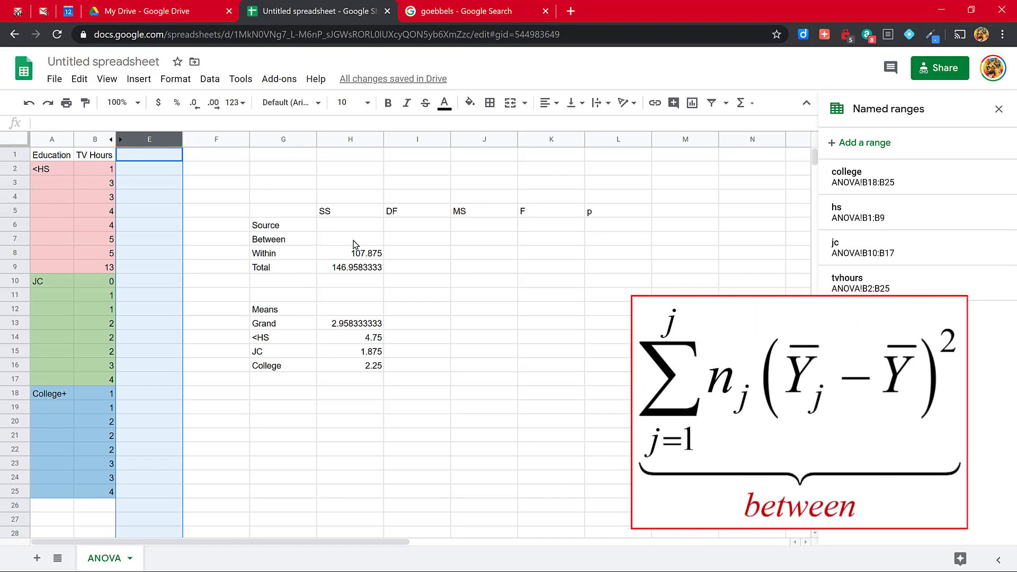
Step: Enter =H9-H8 in cell H7 to get the between-groups sum of squares from the total and within values
{"action": "left_click", "coordinate": [355, 244]}
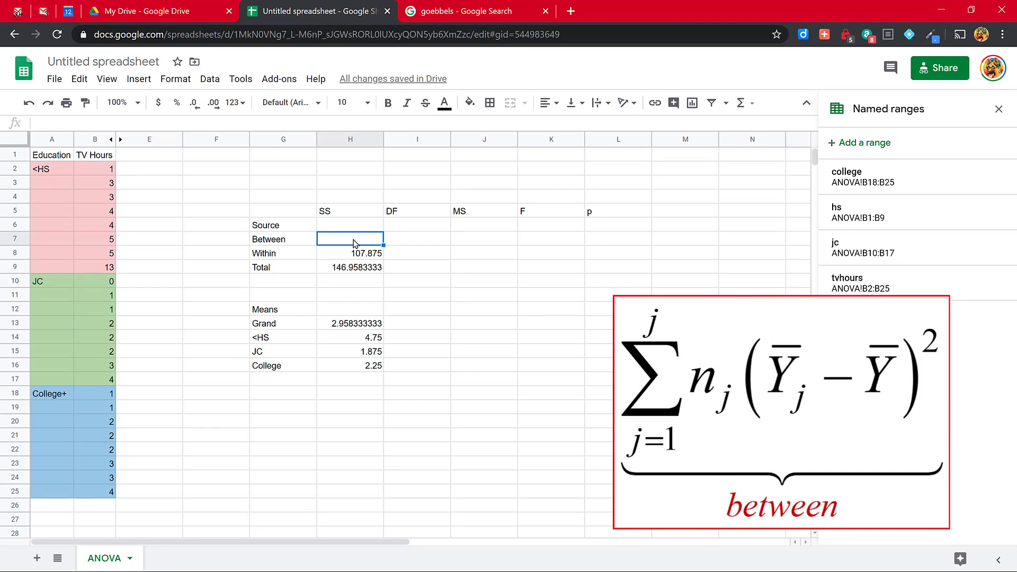
{"action": "type", "text": "="}
{"action": "left_click", "coordinate": [350, 273]}
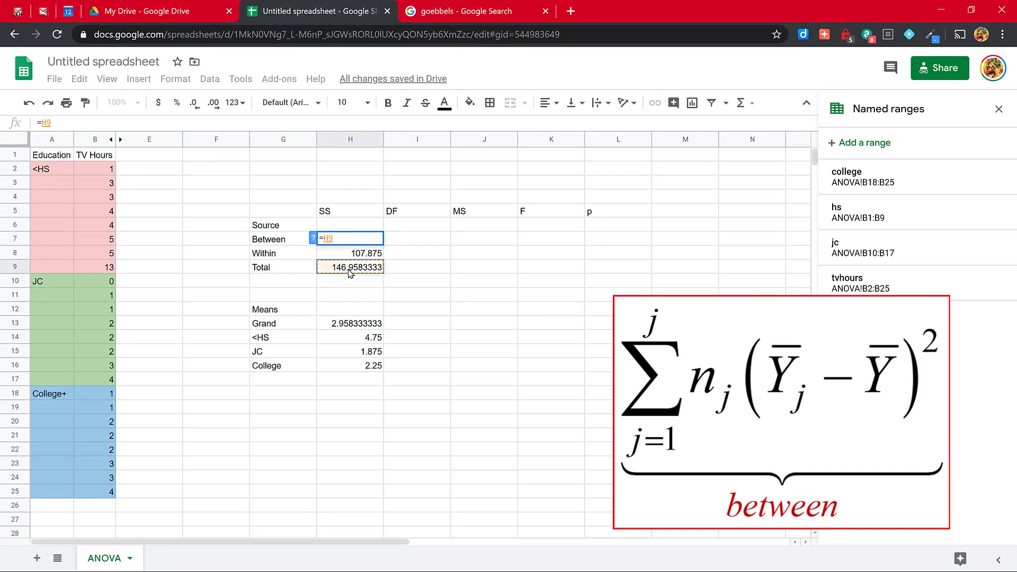
{"action": "type", "text": "-"}
{"action": "left_click", "coordinate": [342, 258]}
{"action": "key", "text": "Return"}
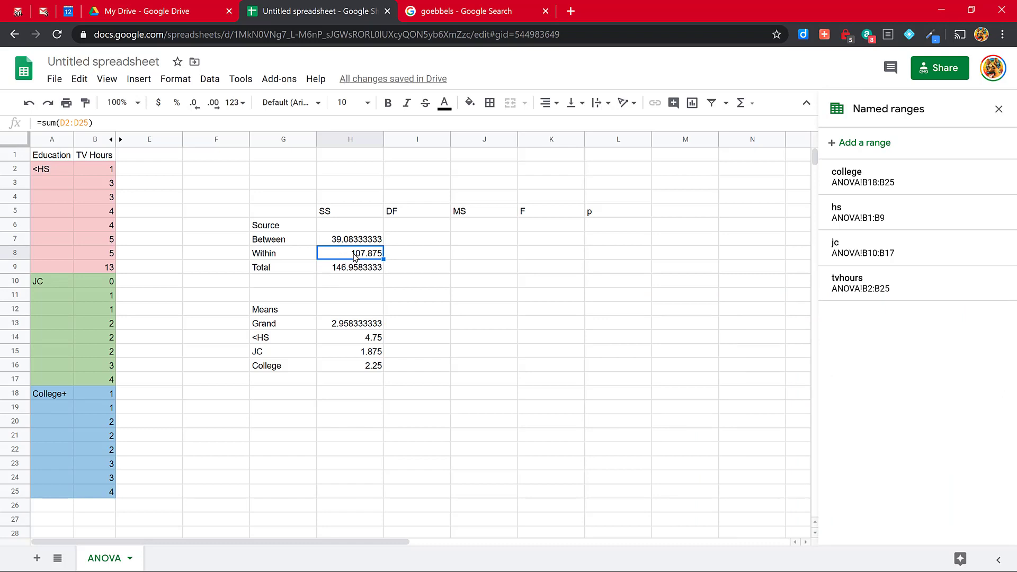
Step: Enter =count(B2:B25)-1 in cell I9 for the total degrees of freedom
{"action": "left_click", "coordinate": [419, 267]}
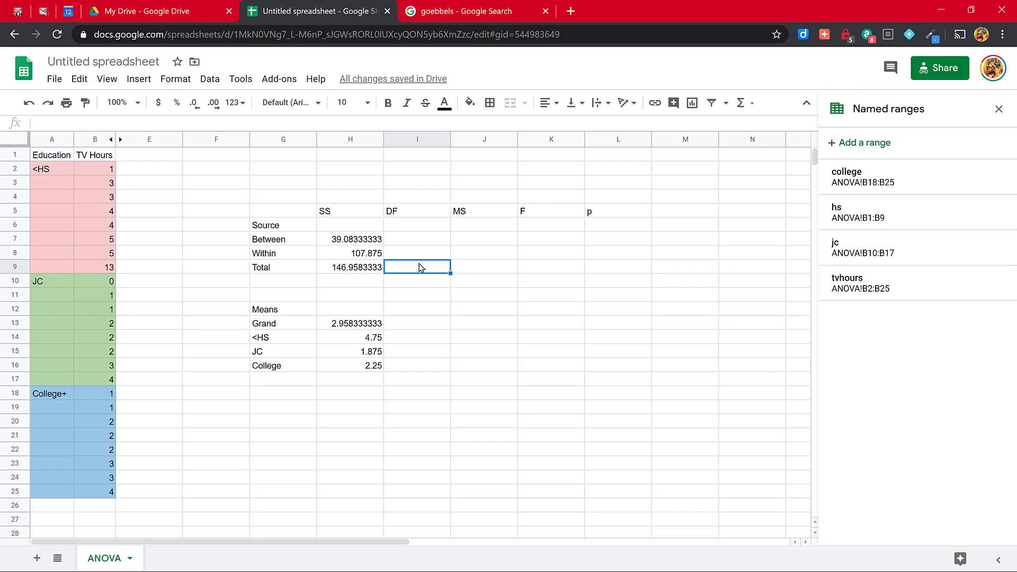
{"action": "type", "text": "=cou"}
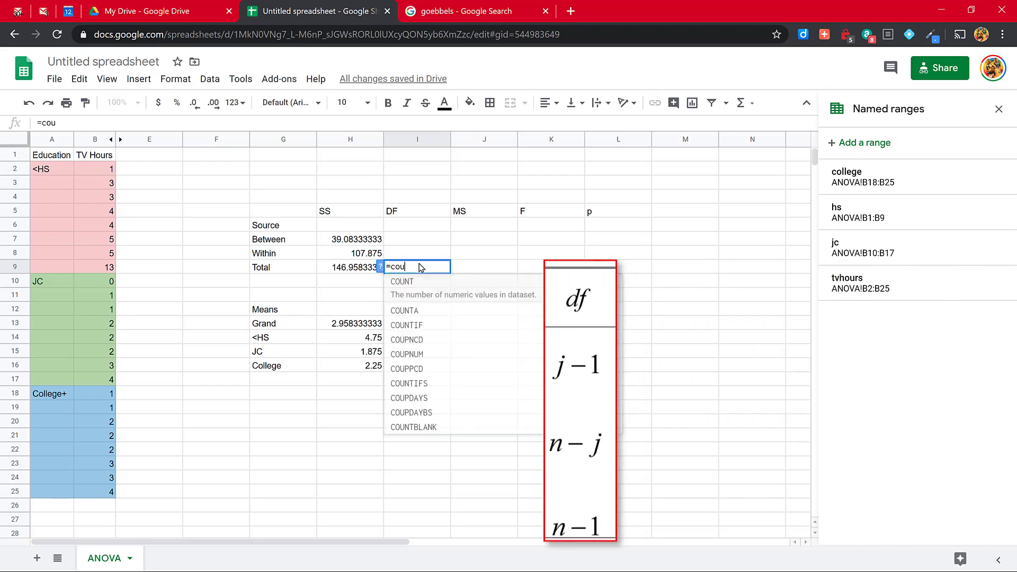
{"action": "type", "text": "nt("}
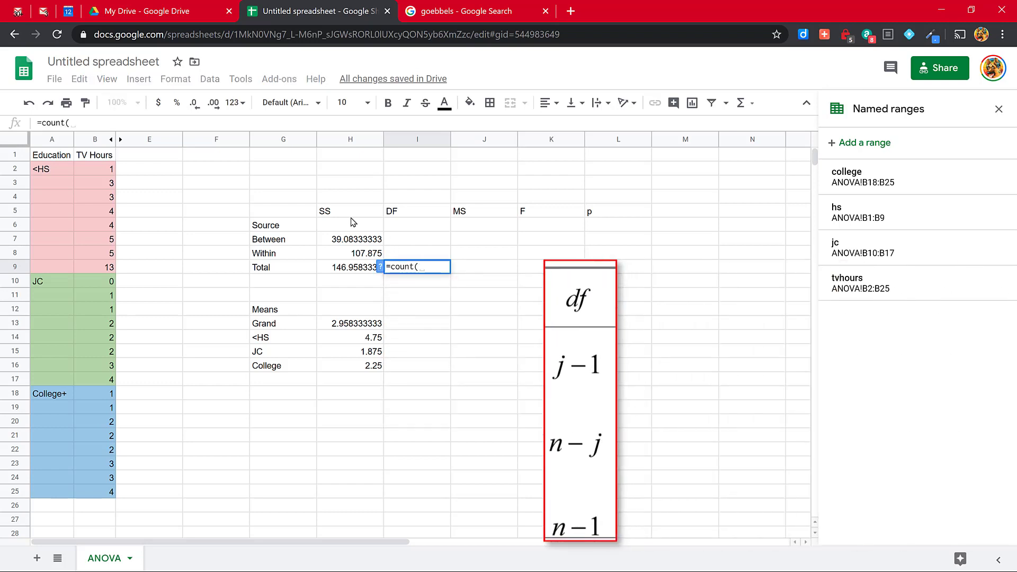
{"action": "left_click_drag", "start_coordinate": [105, 170], "coordinate": [97, 495]}
{"action": "type", "text": ")-1"}
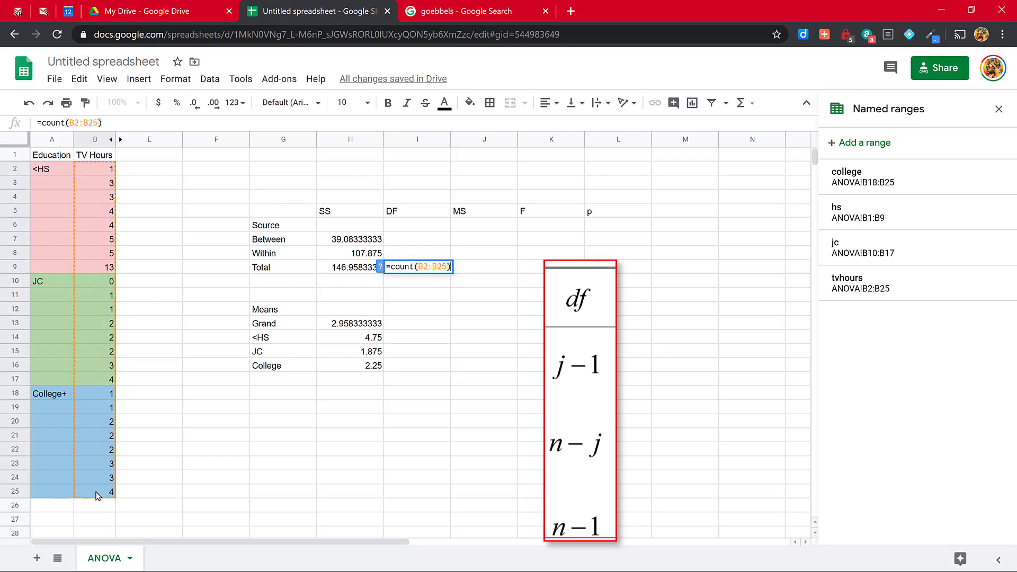
{"action": "key", "text": "Return"}
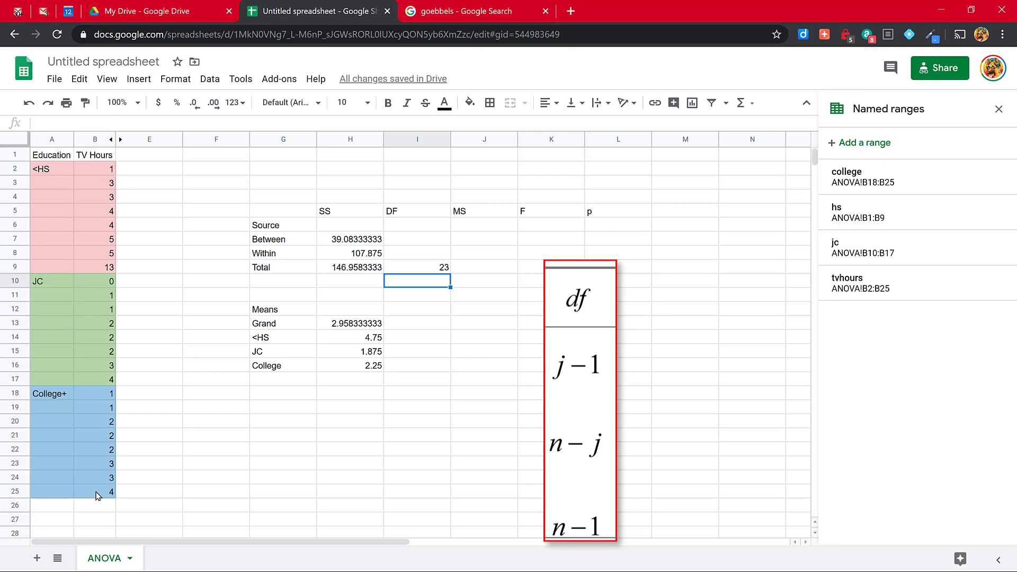
Step: Enter =3-1 in cell I7 for the between-groups degrees of freedom
{"action": "key", "text": "Up"}
{"action": "key", "text": "Up"}
{"action": "key", "text": "Up"}
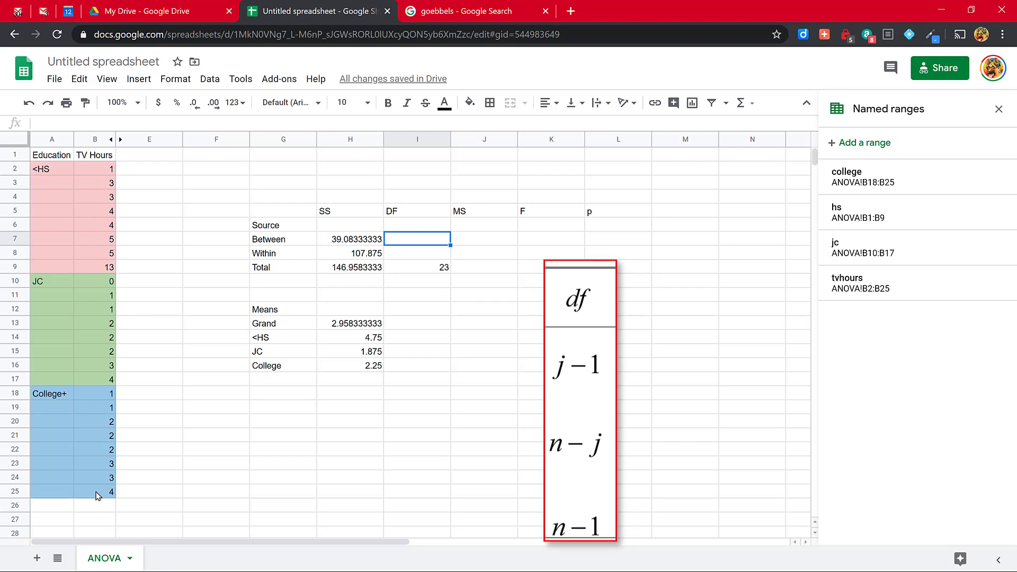
{"action": "type", "text": "=3-1"}
{"action": "key", "text": "Return"}
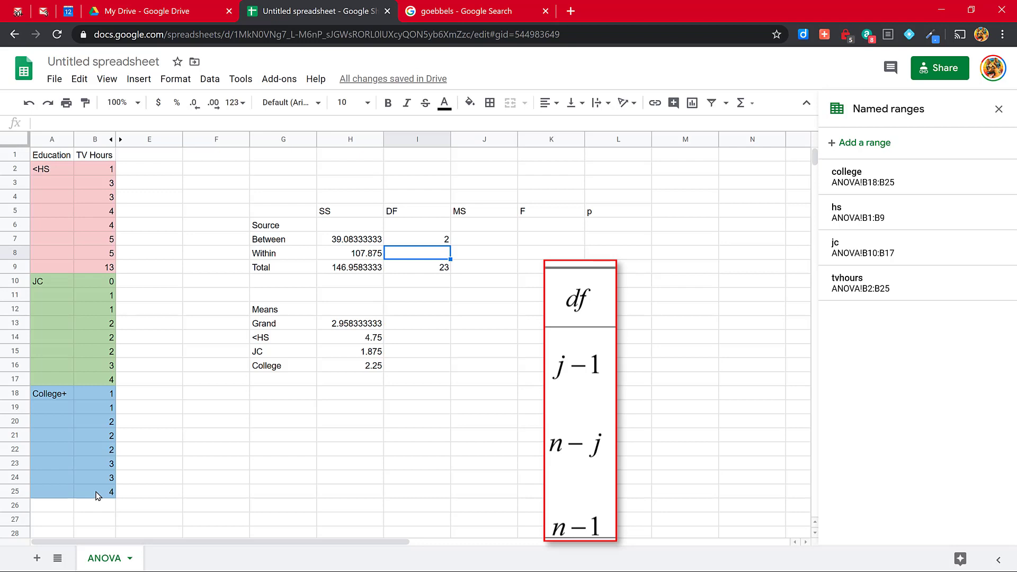
Step: Enter =count(B2:B25)-3 in cell I8 for the within-groups degrees of freedom
{"action": "type", "text": "=cunt"}
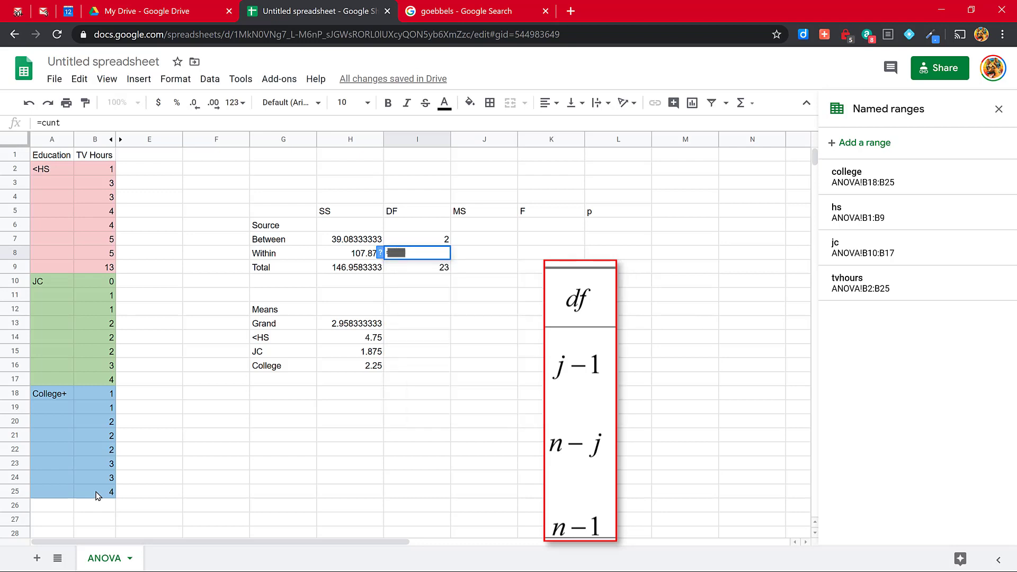
{"action": "type", "text": "count"}
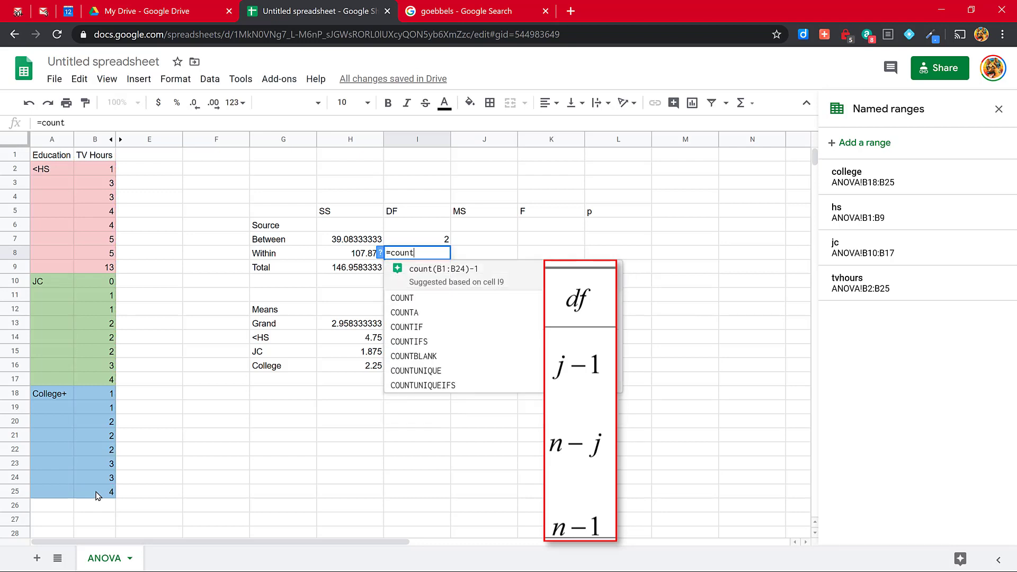
{"action": "type", "text": "("}
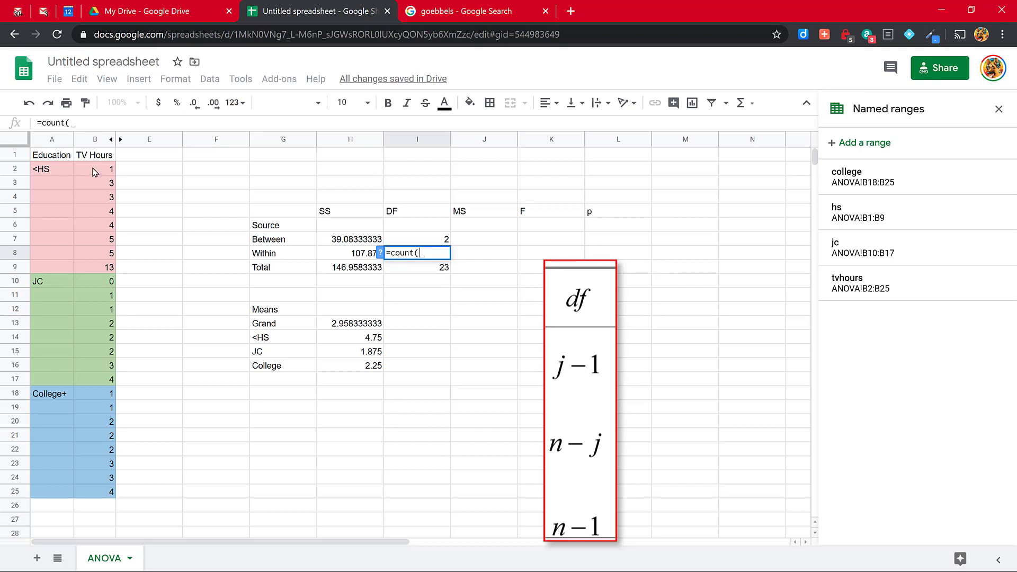
{"action": "left_click_drag", "start_coordinate": [95, 171], "coordinate": [99, 495]}
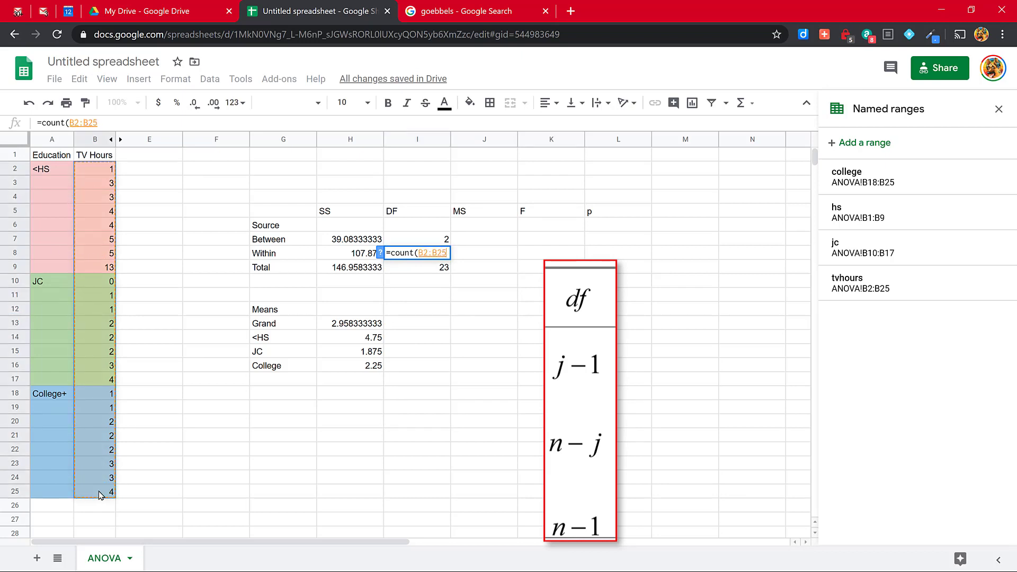
{"action": "type", "text": ")-1"}
{"action": "key", "text": "Return"}
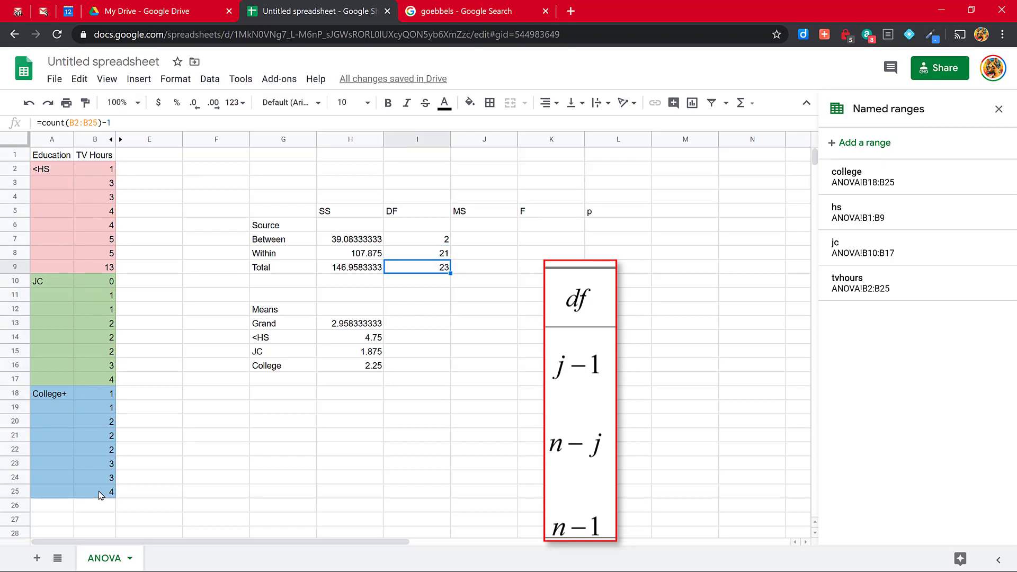
Step: Enter =H7/I7 in cell J7 for the between-groups mean square and fill the formula down to J8 for the within-groups one
{"action": "key", "text": "Up"}
{"action": "key", "text": "Up"}
{"action": "key", "text": "Right"}
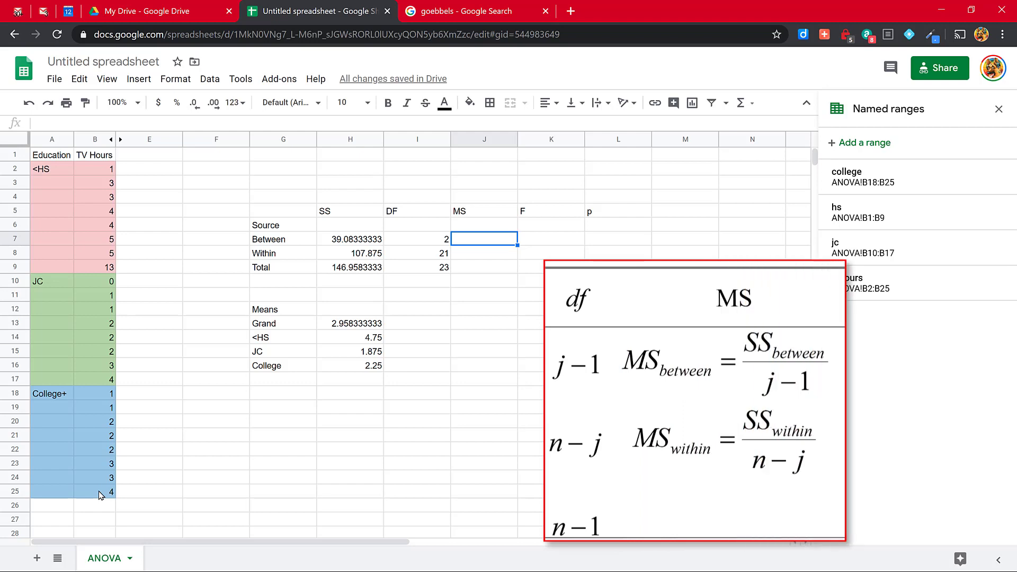
{"action": "type", "text": "="}
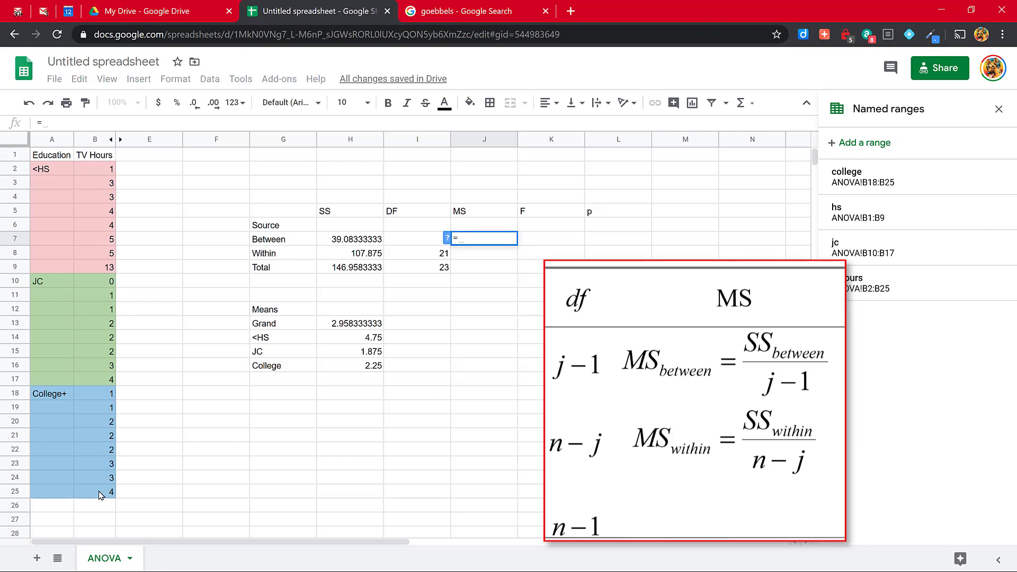
{"action": "key", "text": "Left"}
{"action": "key", "text": "Left"}
{"action": "type", "text": "/"}
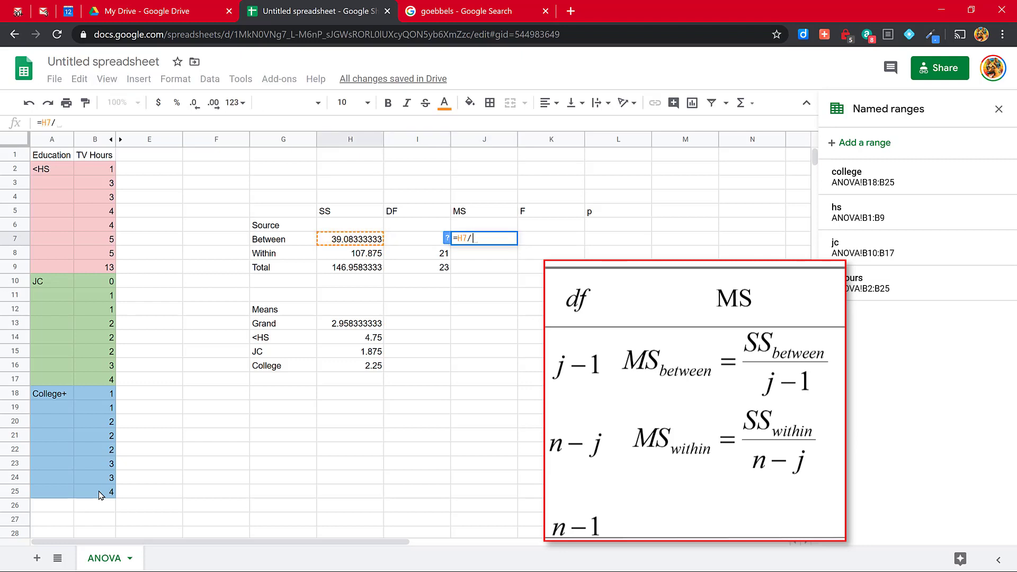
{"action": "key", "text": "Left"}
{"action": "key", "text": "Return"}
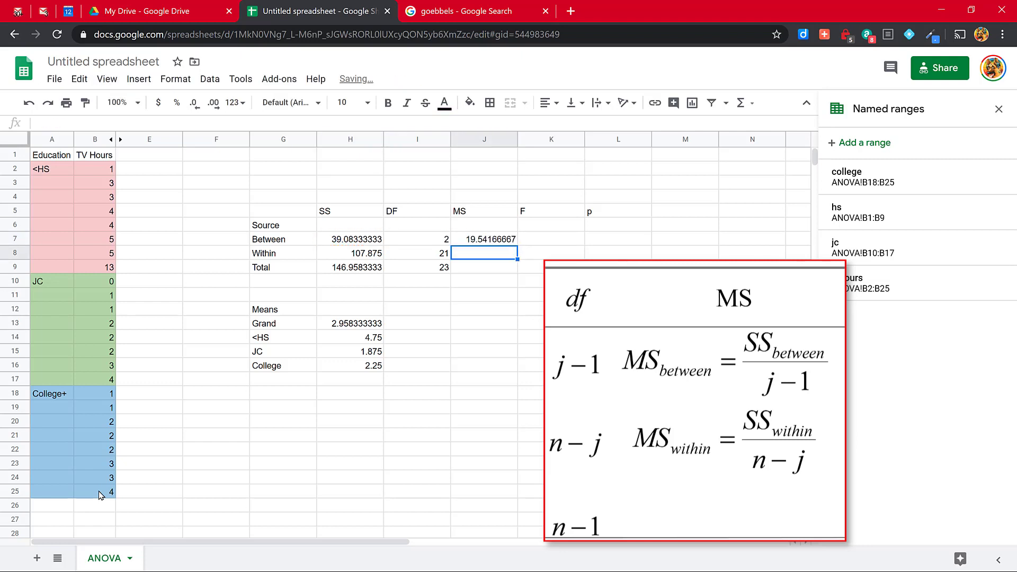
{"action": "key", "text": "Up"}
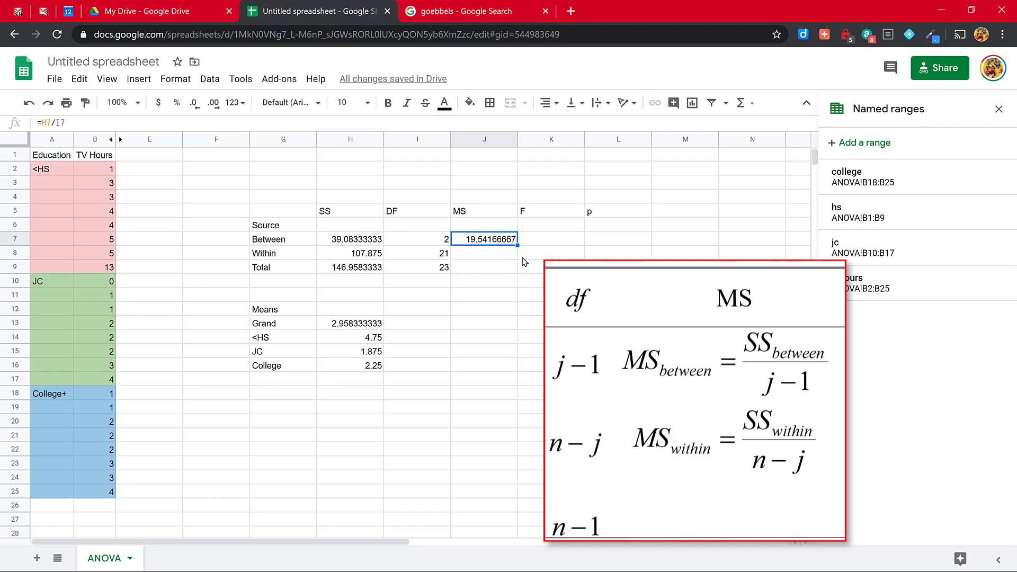
{"action": "left_click_drag", "start_coordinate": [519, 243], "coordinate": [517, 254]}
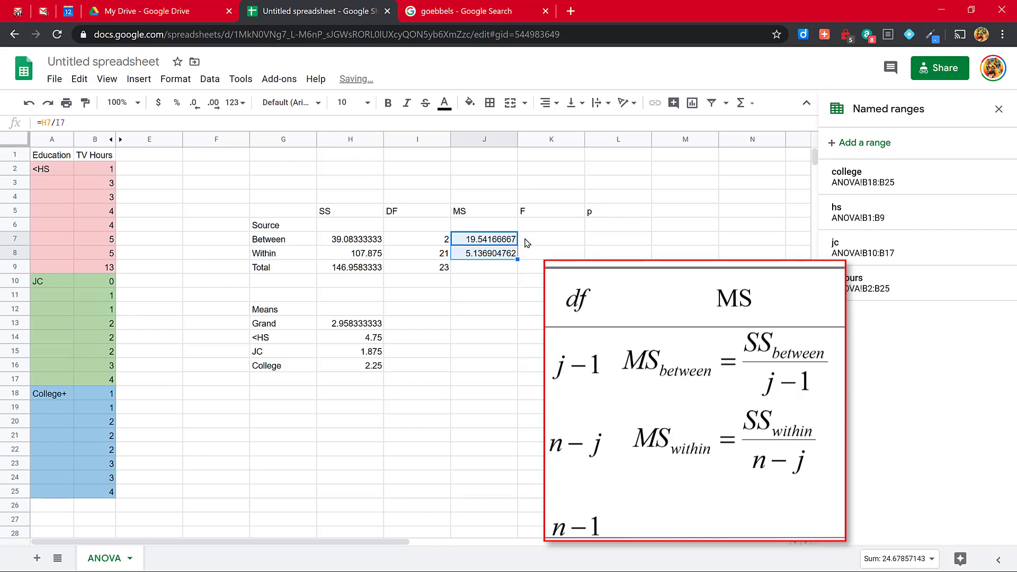
Step: Enter =J7/J8 in cell K7 to compute the F ratio from the between and within mean squares
{"action": "left_click", "coordinate": [524, 241]}
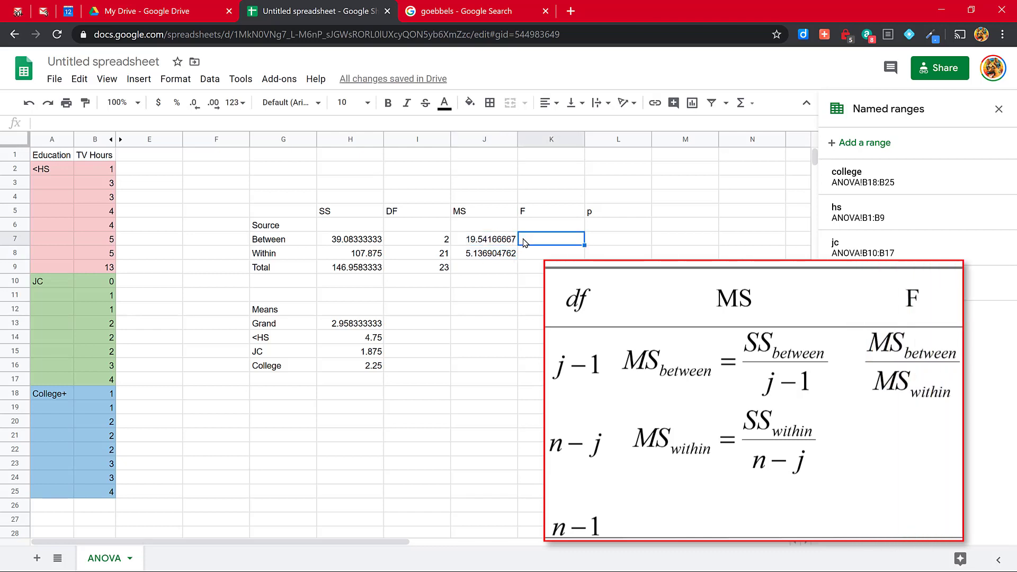
{"action": "type", "text": "="}
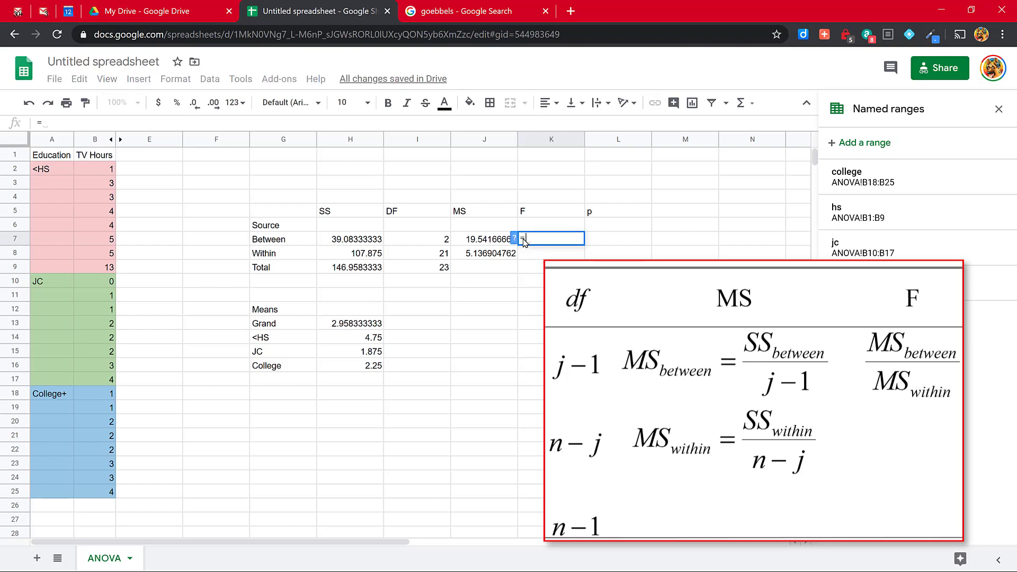
{"action": "left_click", "coordinate": [490, 241]}
{"action": "type", "text": "/"}
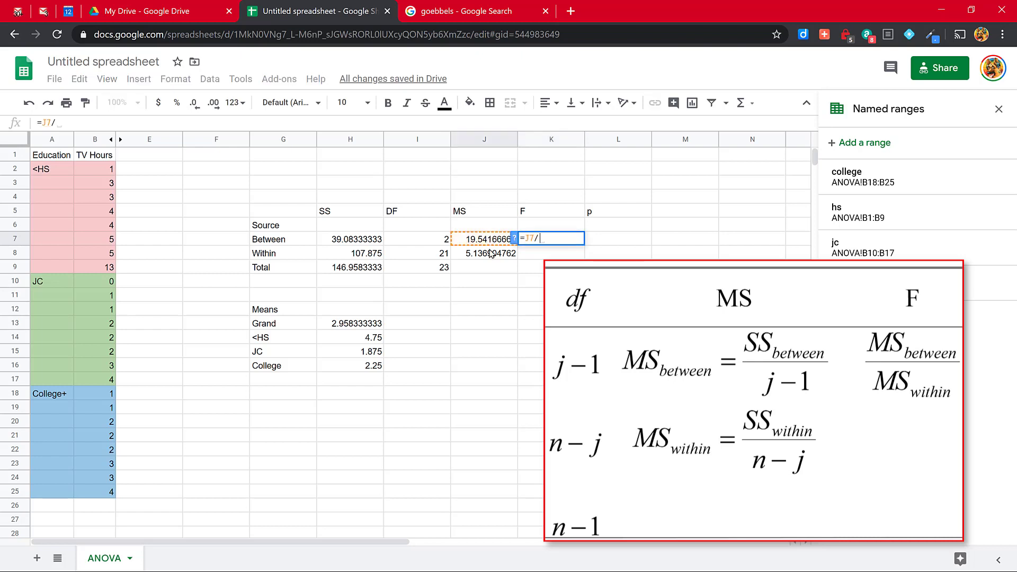
{"action": "left_click", "coordinate": [489, 254]}
{"action": "key", "text": "Return"}
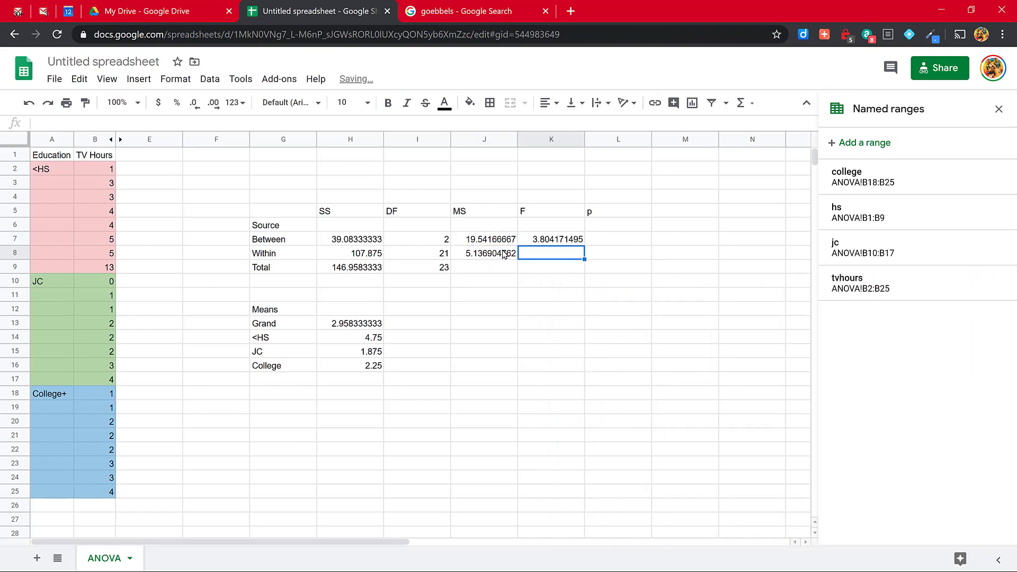
Step: Enter =fdist(K7,I7,I8) in cell L7 to compute the p-value from F and the two degrees of freedom
{"action": "left_click", "coordinate": [596, 241]}
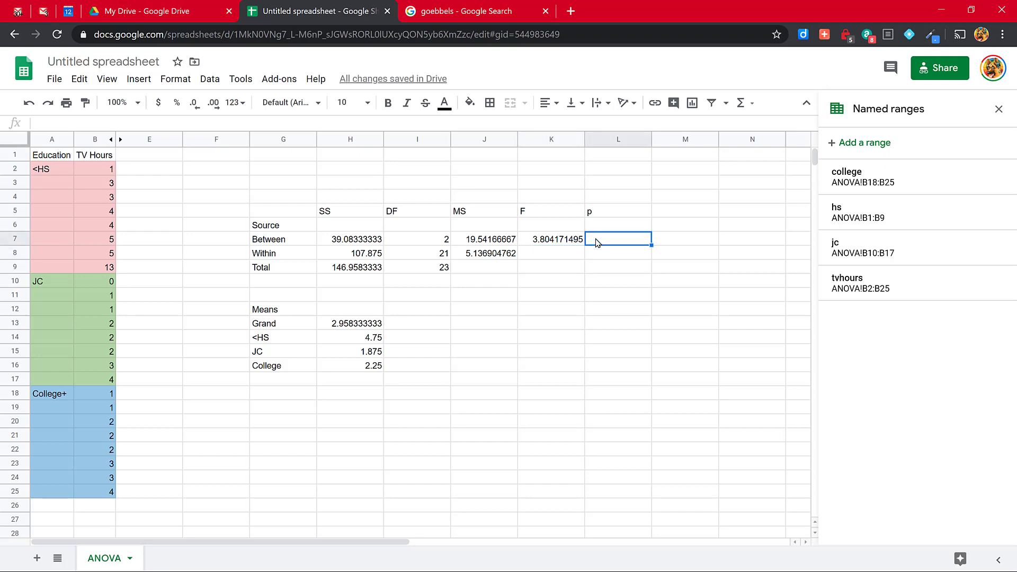
{"action": "type", "text": "="}
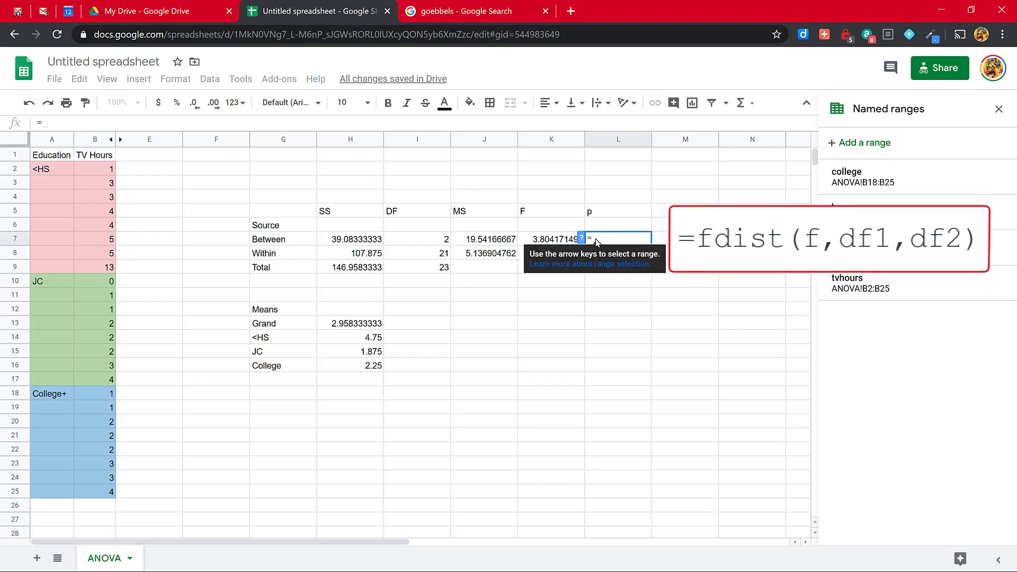
{"action": "type", "text": "fdist"}
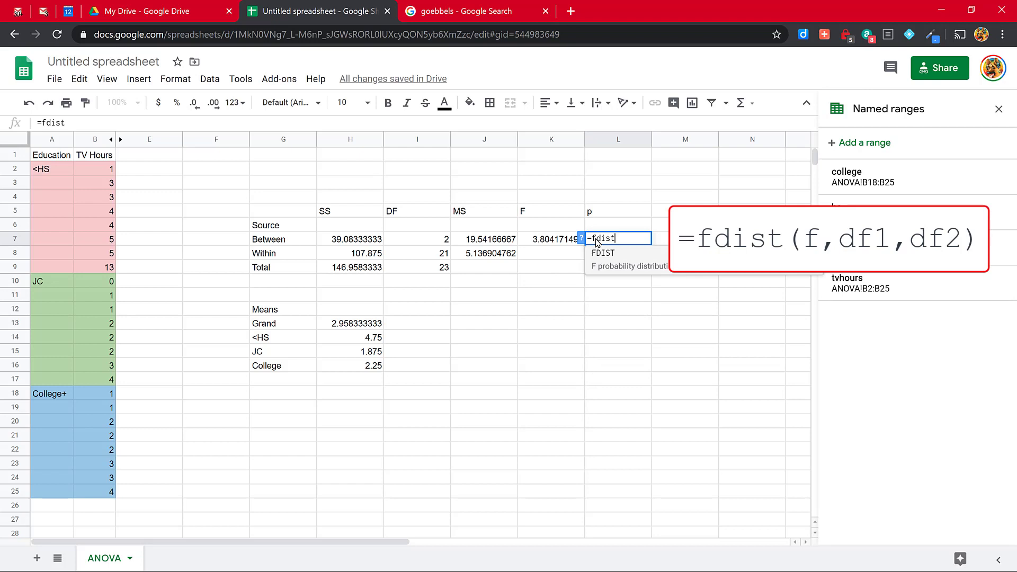
{"action": "type", "text": "("}
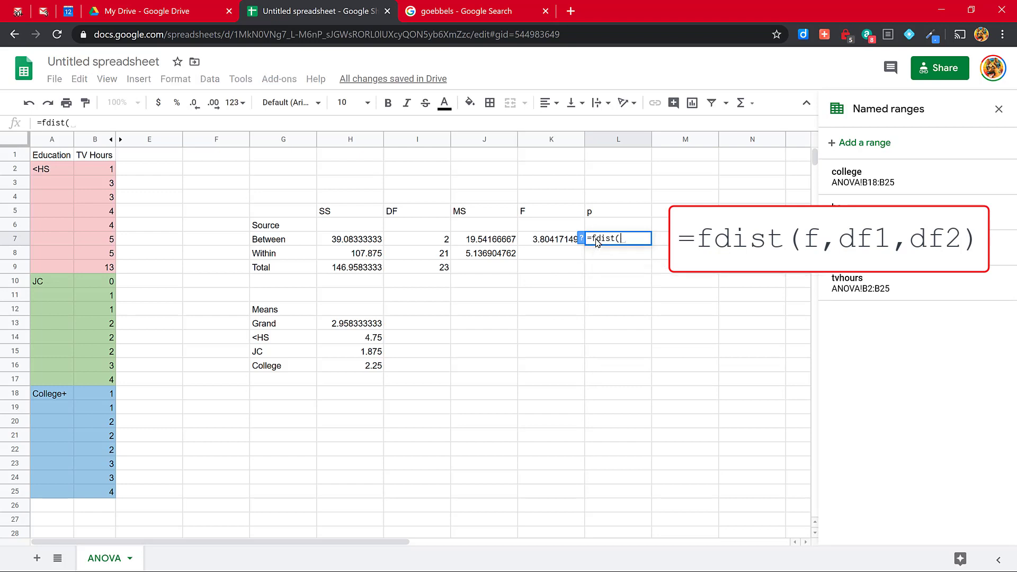
{"action": "key", "text": "Left"}
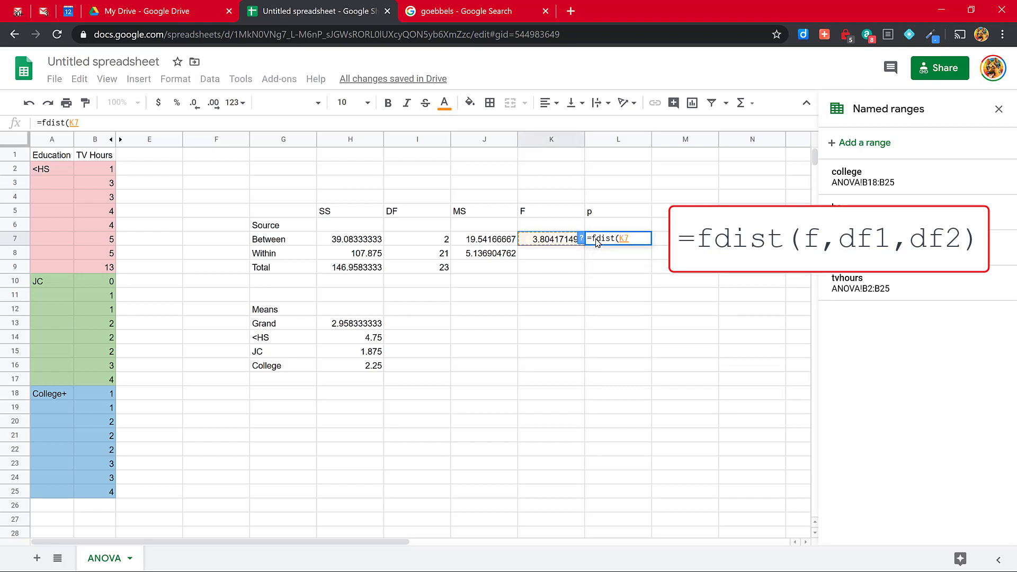
{"action": "type", "text": ","}
{"action": "key", "text": "Left"}
{"action": "key", "text": "Left"}
{"action": "key", "text": "Left"}
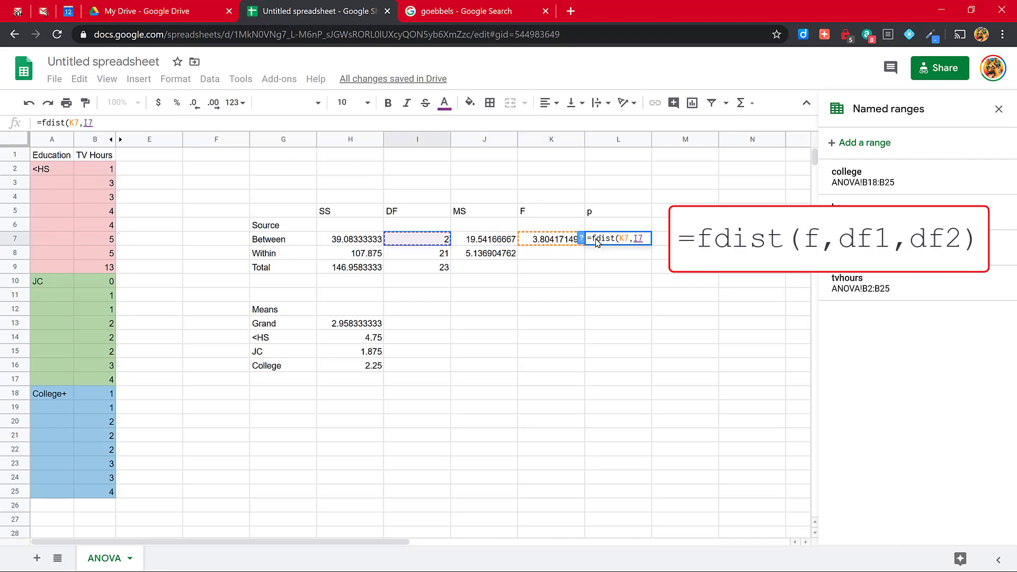
{"action": "type", "text": ","}
{"action": "key", "text": "Left"}
{"action": "key", "text": "Left"}
{"action": "key", "text": "Left"}
{"action": "key", "text": "Down"}
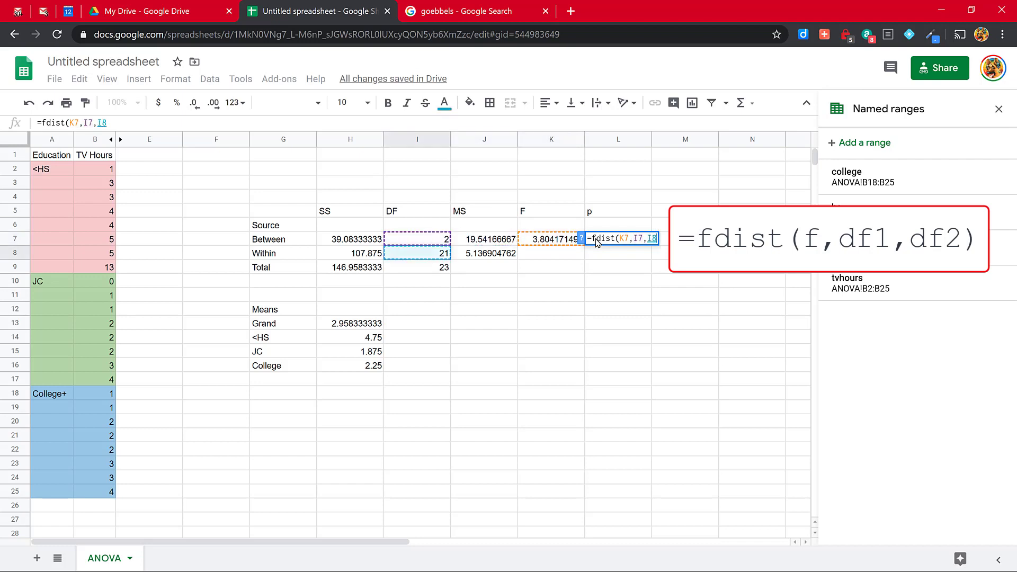
{"action": "type", "text": ")"}
{"action": "key", "text": "Return"}
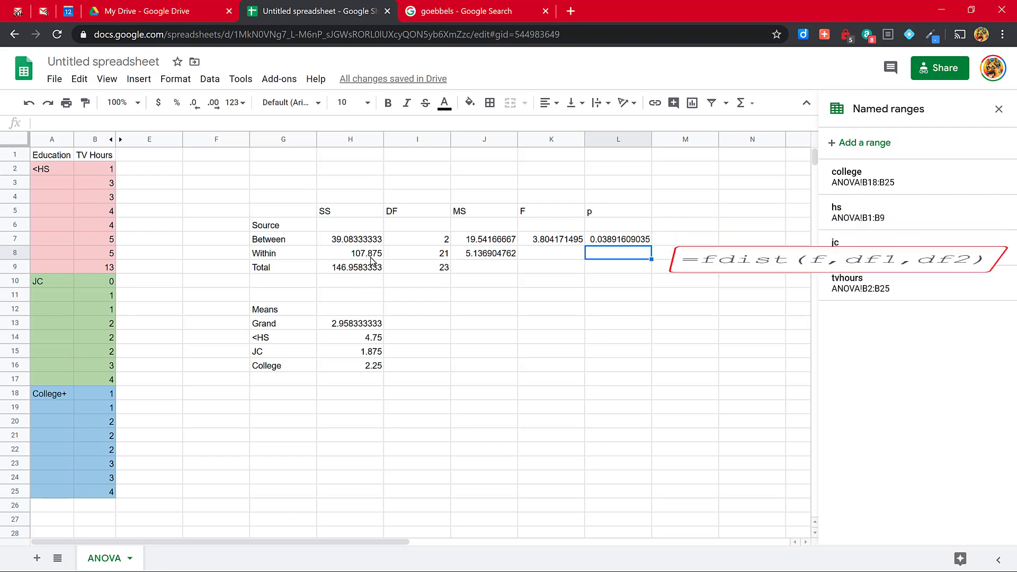
Step: Reduce the sums of squares and means in H7:H16 to two decimal places
{"action": "left_click_drag", "start_coordinate": [360, 241], "coordinate": [363, 369]}
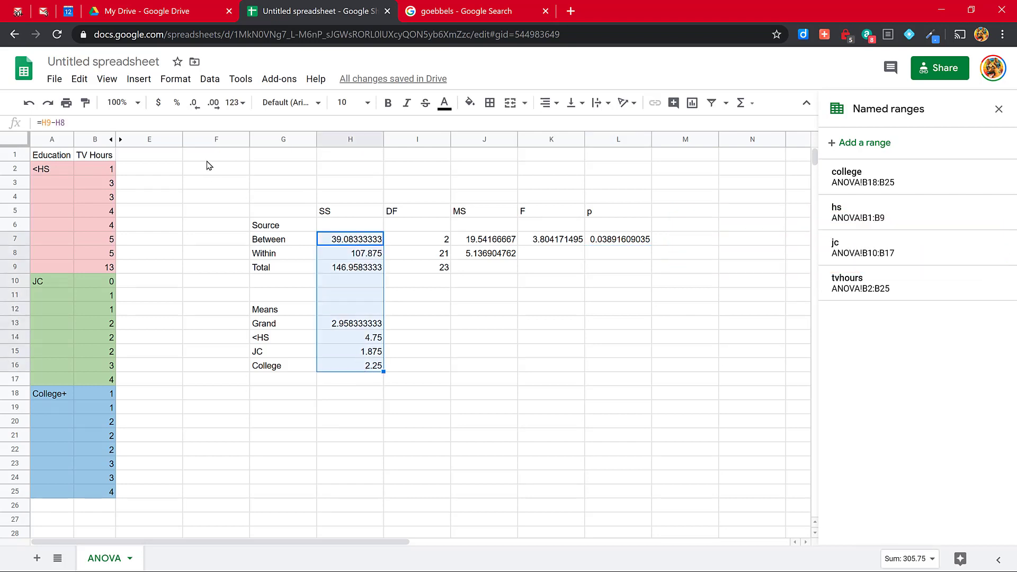
{"action": "left_click", "coordinate": [194, 104]}
{"action": "left_click", "coordinate": [196, 110]}
{"action": "left_click", "coordinate": [196, 110]}
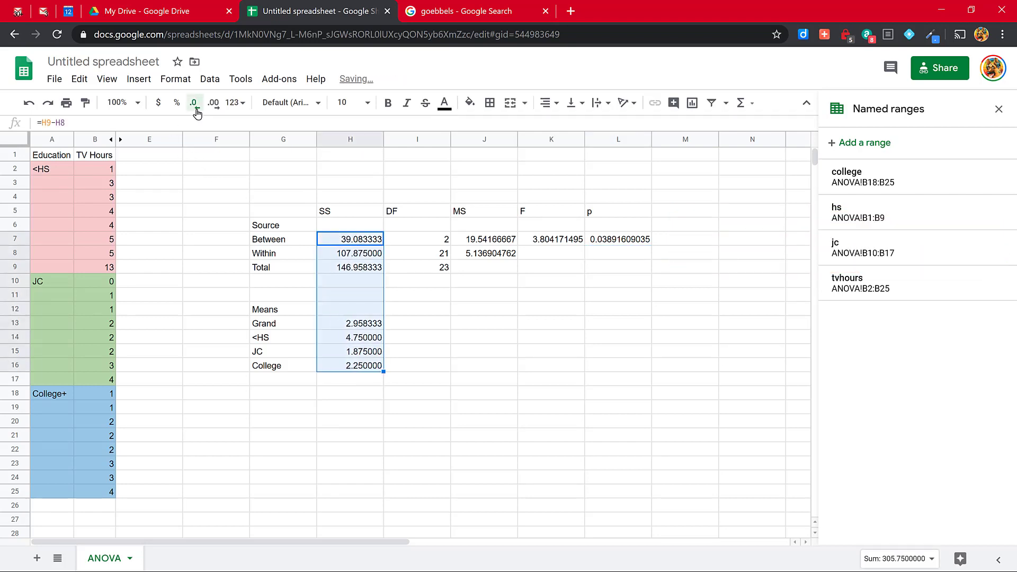
{"action": "left_click", "coordinate": [195, 110]}
{"action": "left_click", "coordinate": [196, 110]}
{"action": "left_click", "coordinate": [196, 109]}
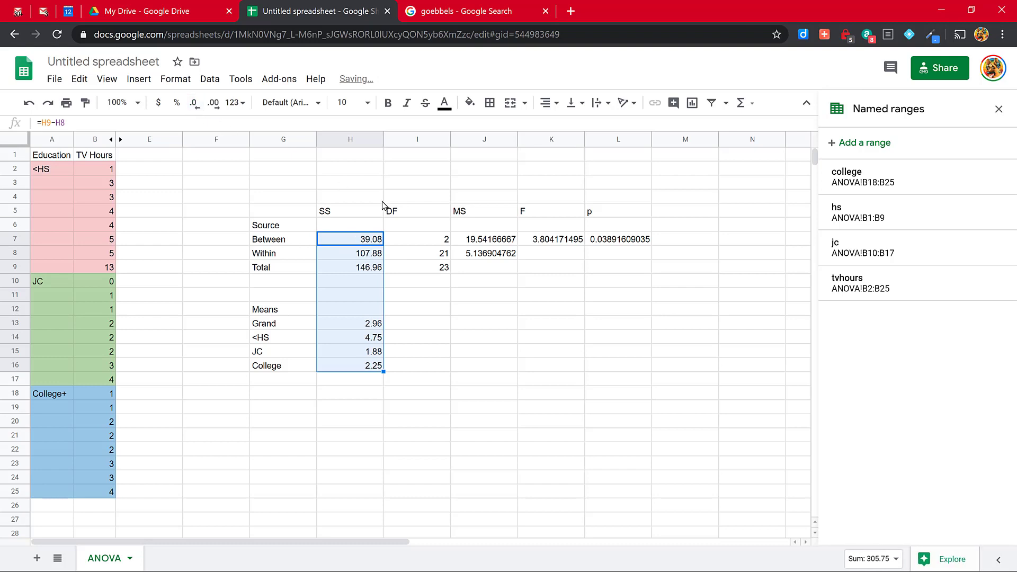
Step: Reduce the MS, F and p values in J7:L8 to three decimal places
{"action": "left_click_drag", "start_coordinate": [621, 260], "coordinate": [620, 260]}
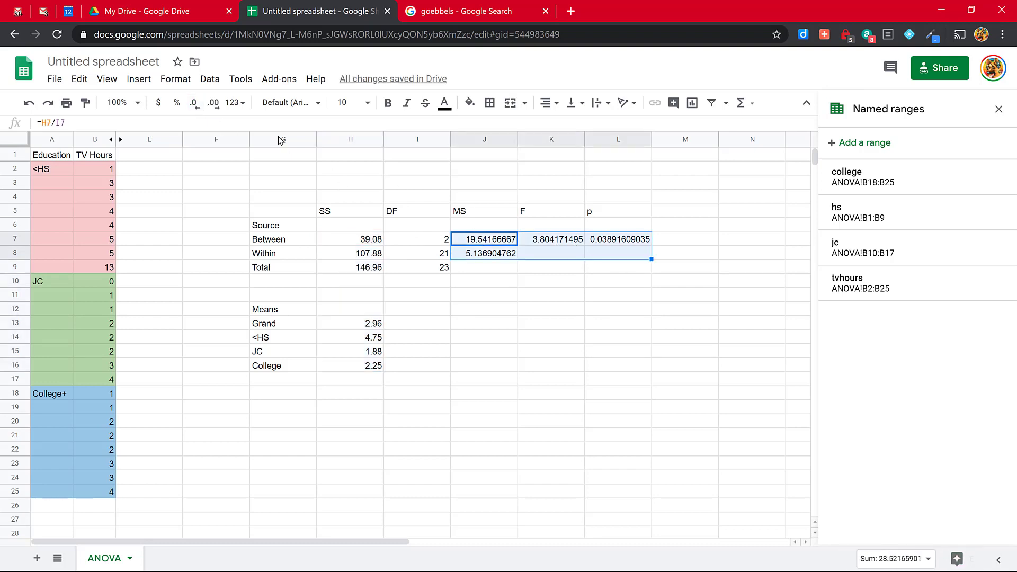
{"action": "left_click", "coordinate": [193, 103]}
{"action": "left_click", "coordinate": [194, 104]}
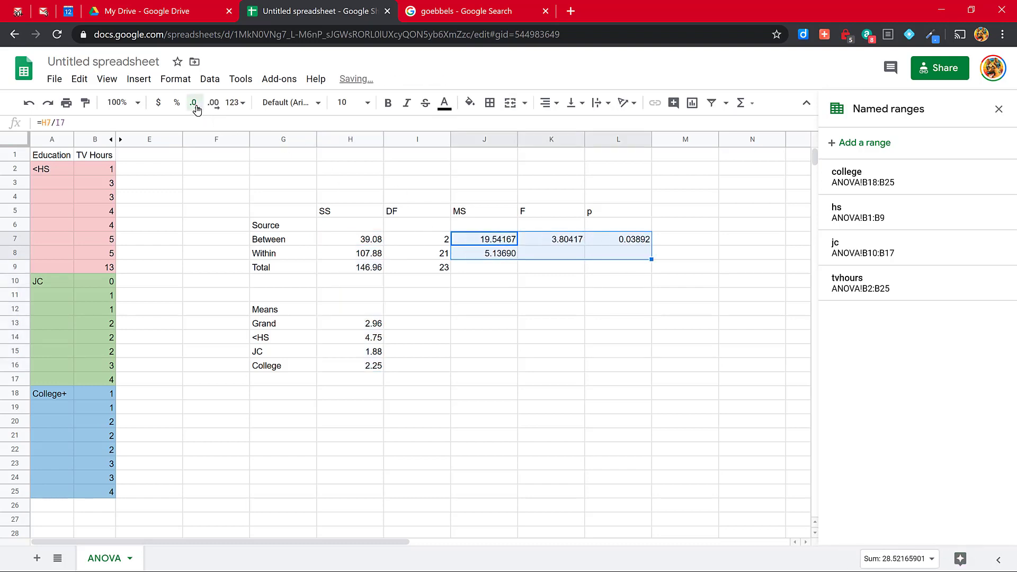
{"action": "left_click", "coordinate": [194, 103]}
{"action": "left_click", "coordinate": [195, 103]}
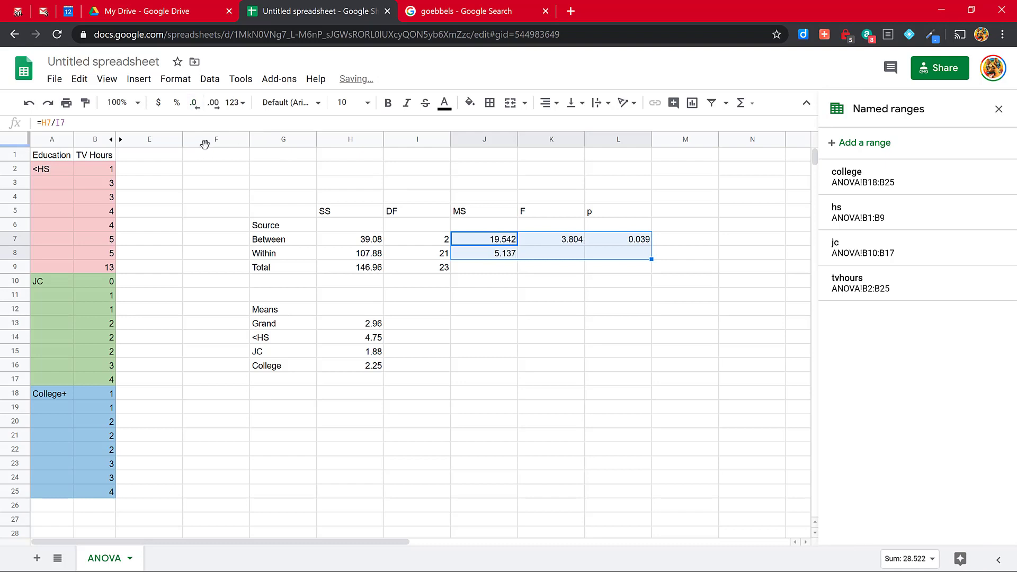
Step: Auto-fit the widths of columns F through M to their contents and clear the column selection
{"action": "left_click_drag", "start_coordinate": [209, 140], "coordinate": [664, 180]}
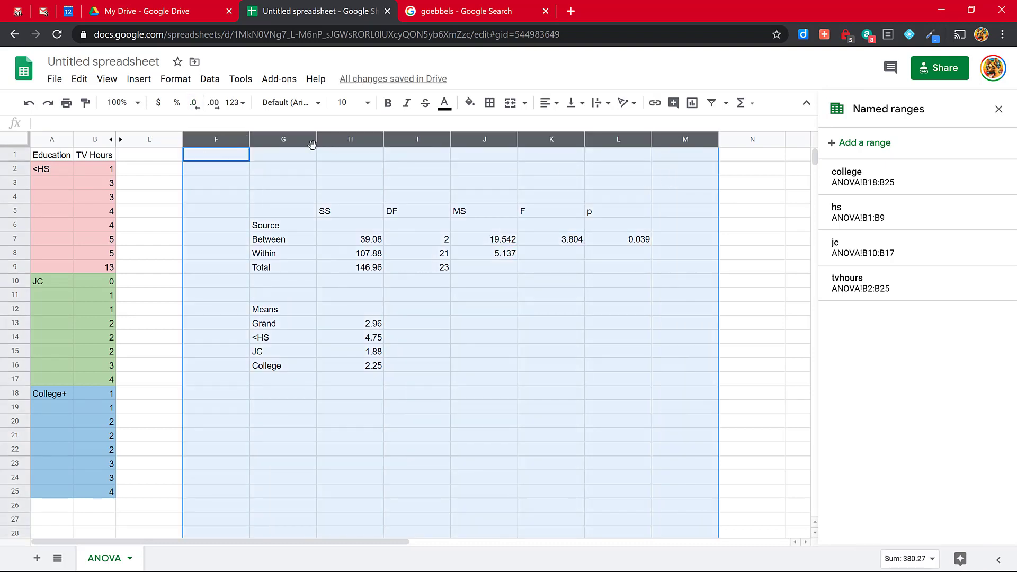
{"action": "double_click", "coordinate": [248, 138]}
{"action": "left_click", "coordinate": [305, 294]}
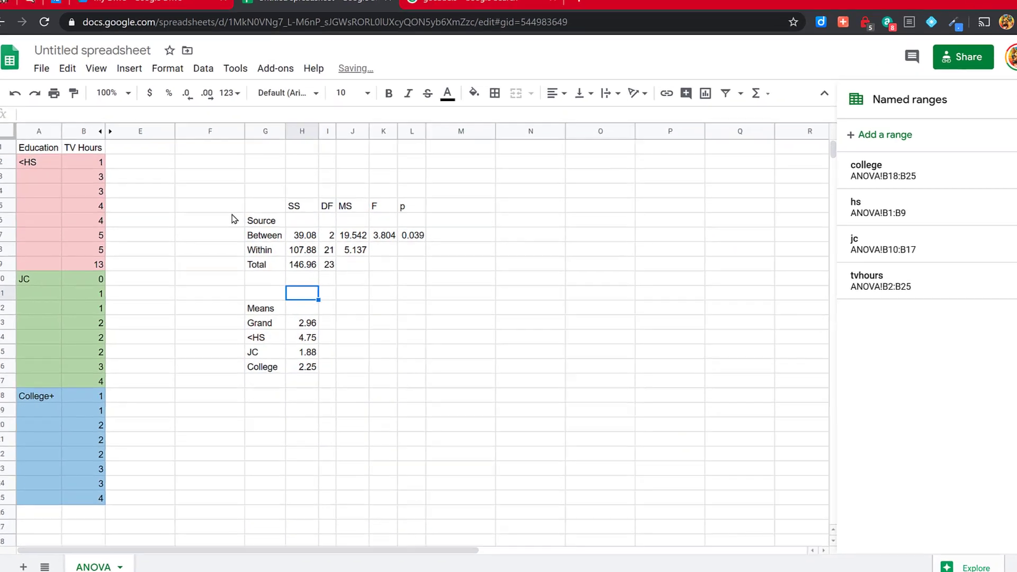